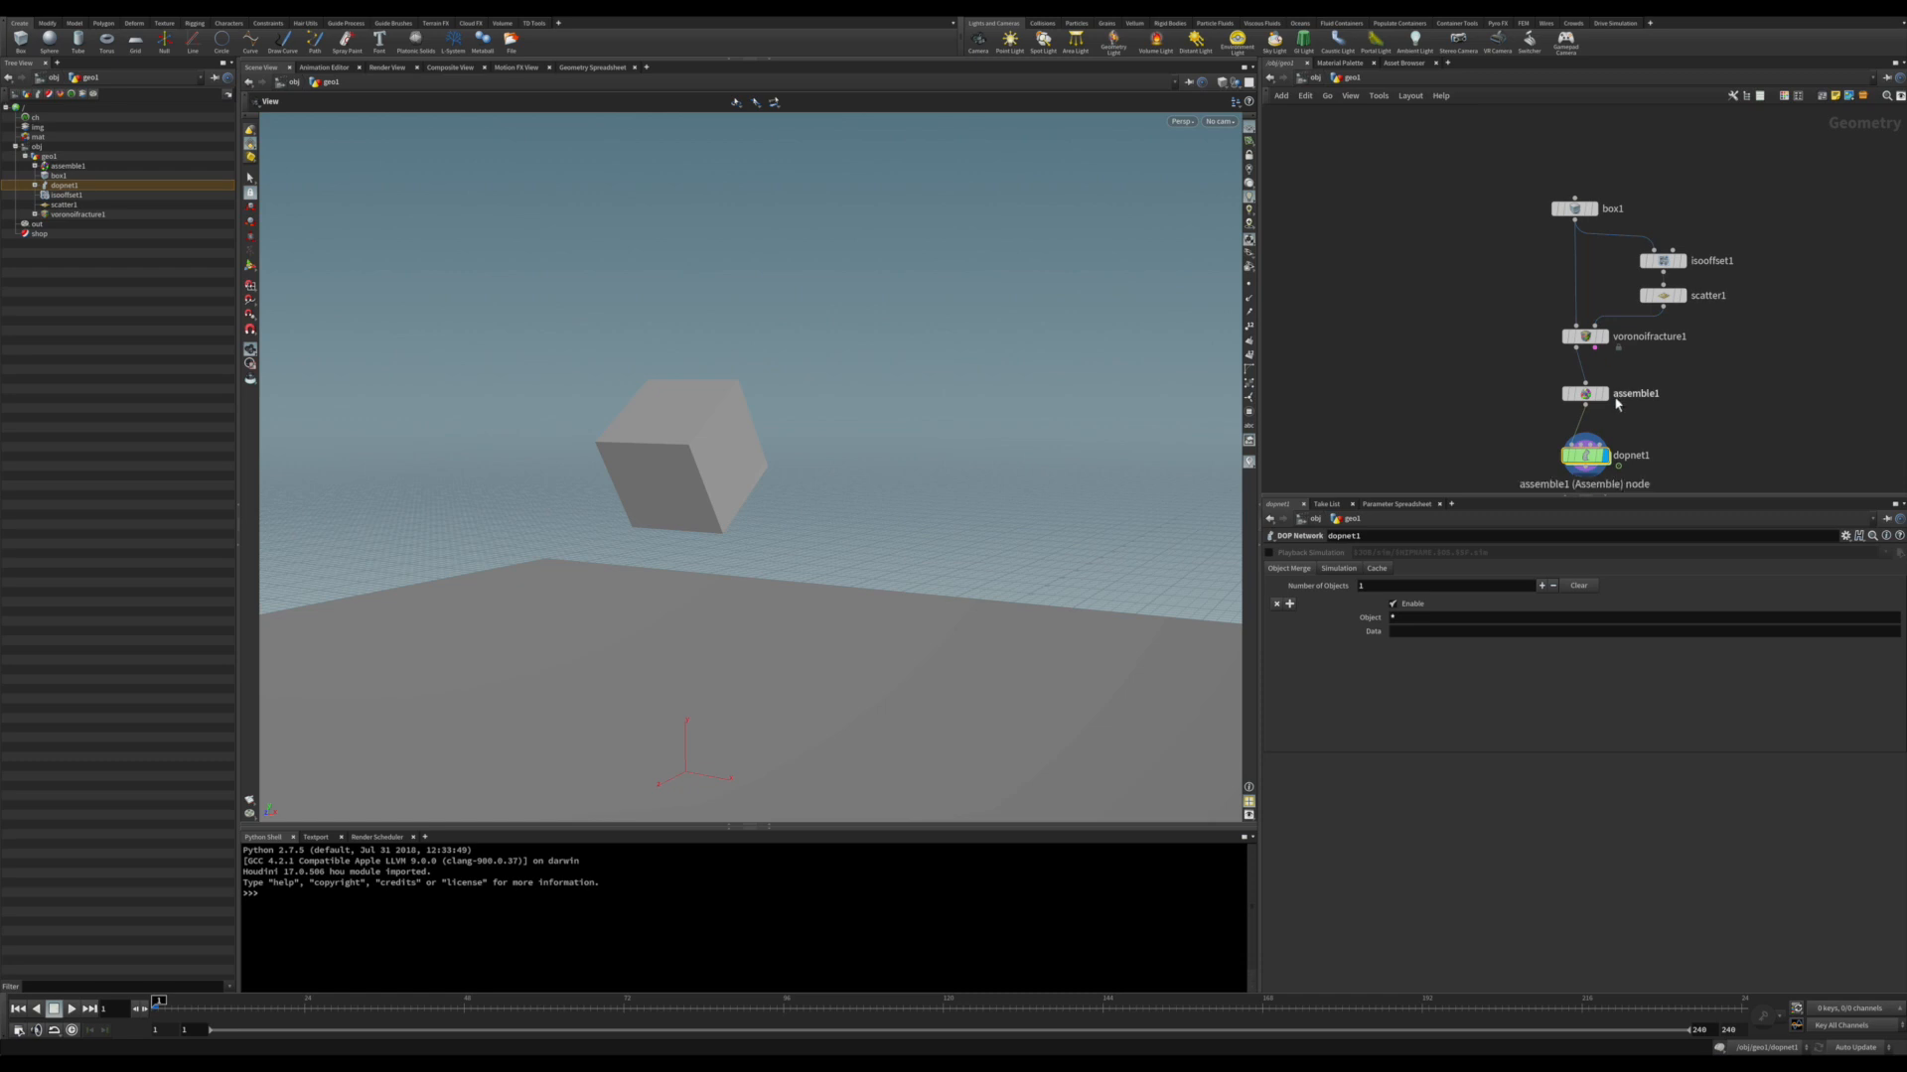
- Play the shatter simulation briefly to check it, then rewind to frame 1
middle_drag(1741, 441, 1750, 406)
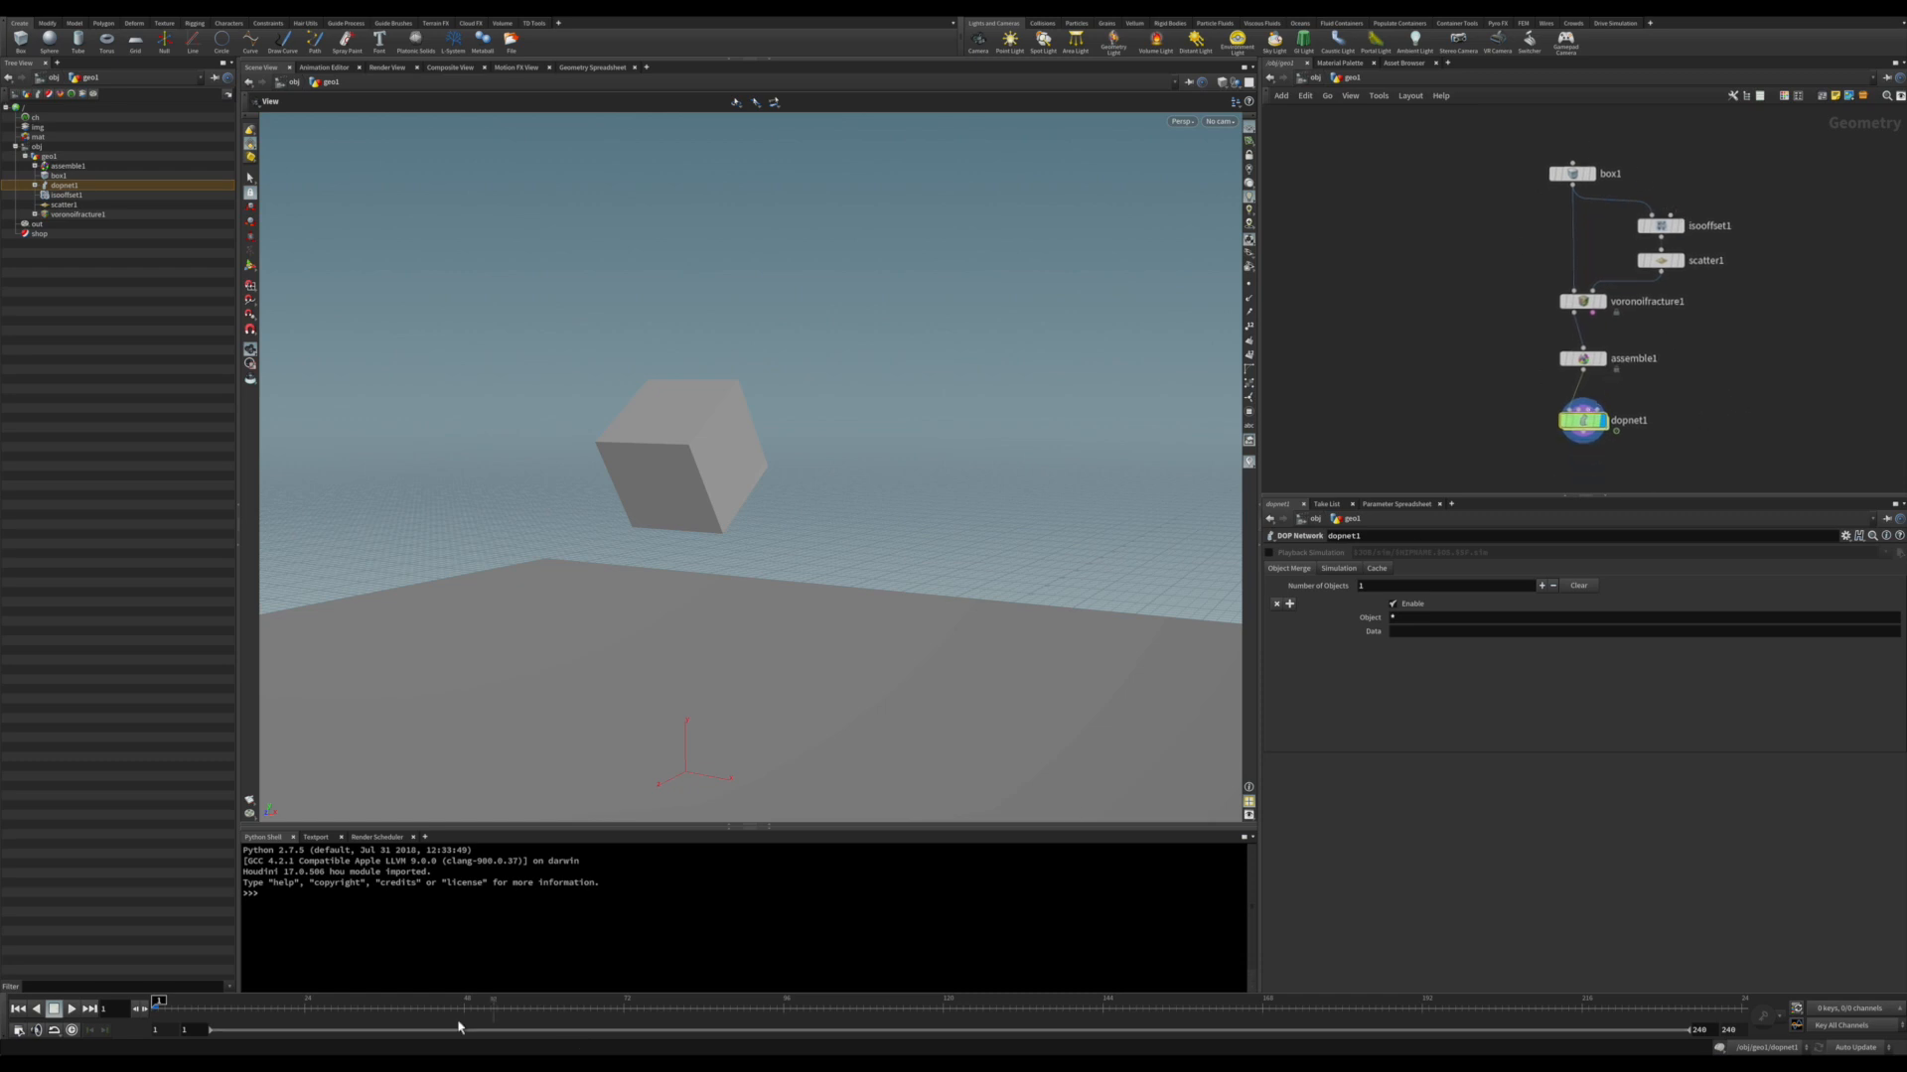
click(56, 1011)
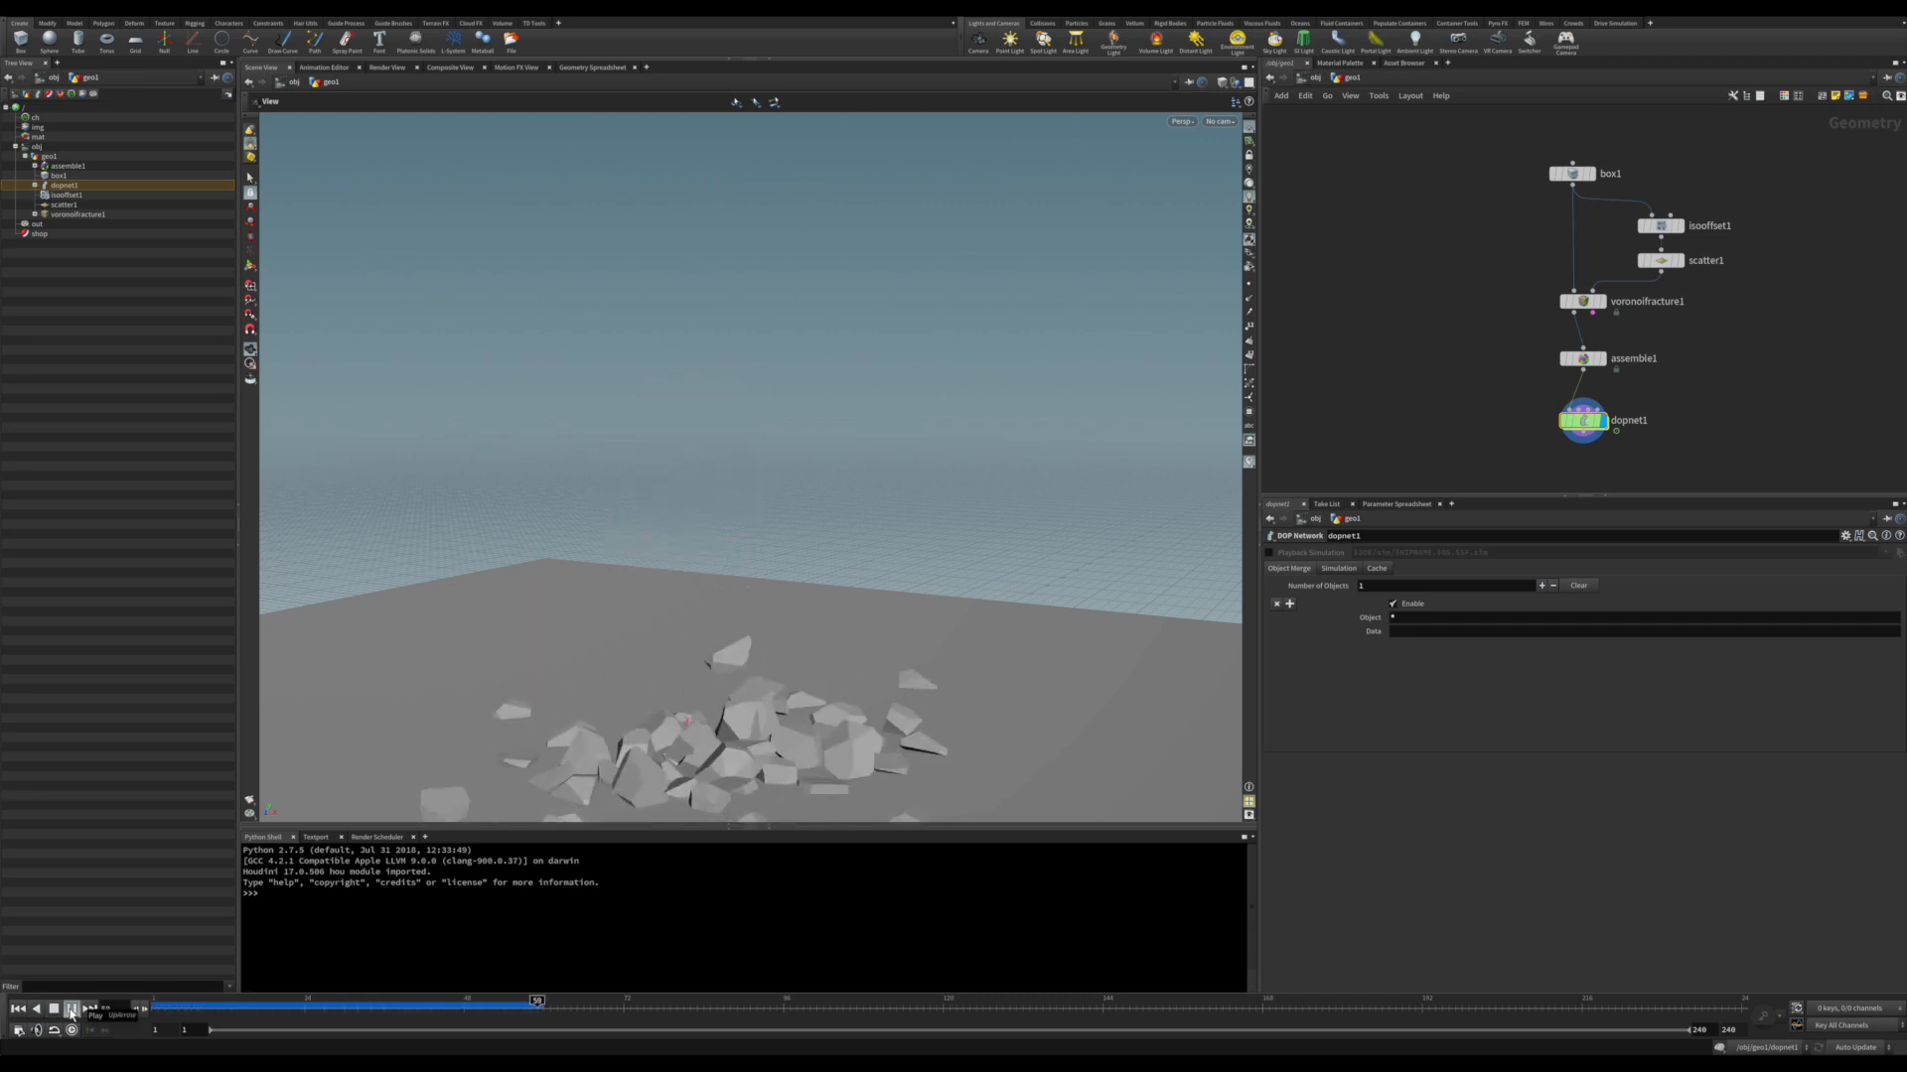
click(55, 1011)
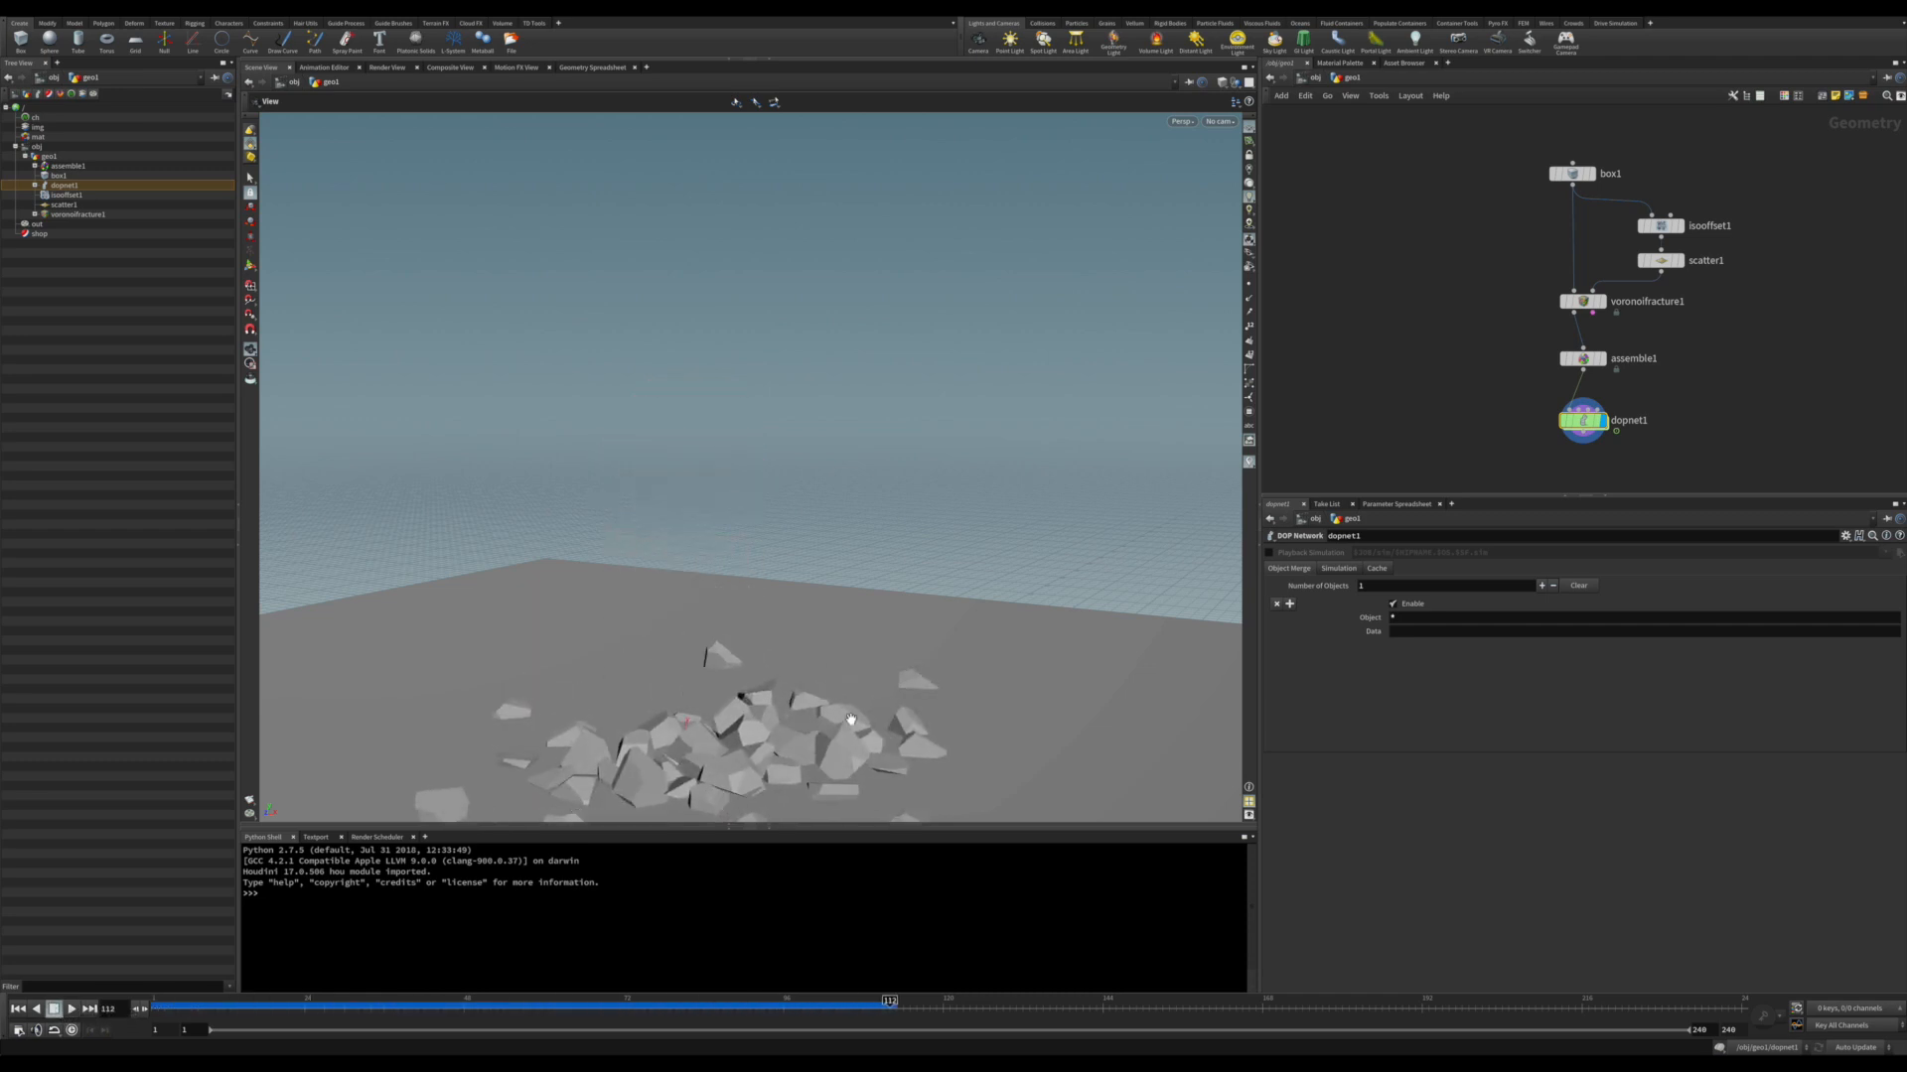
drag(866, 750, 741, 506)
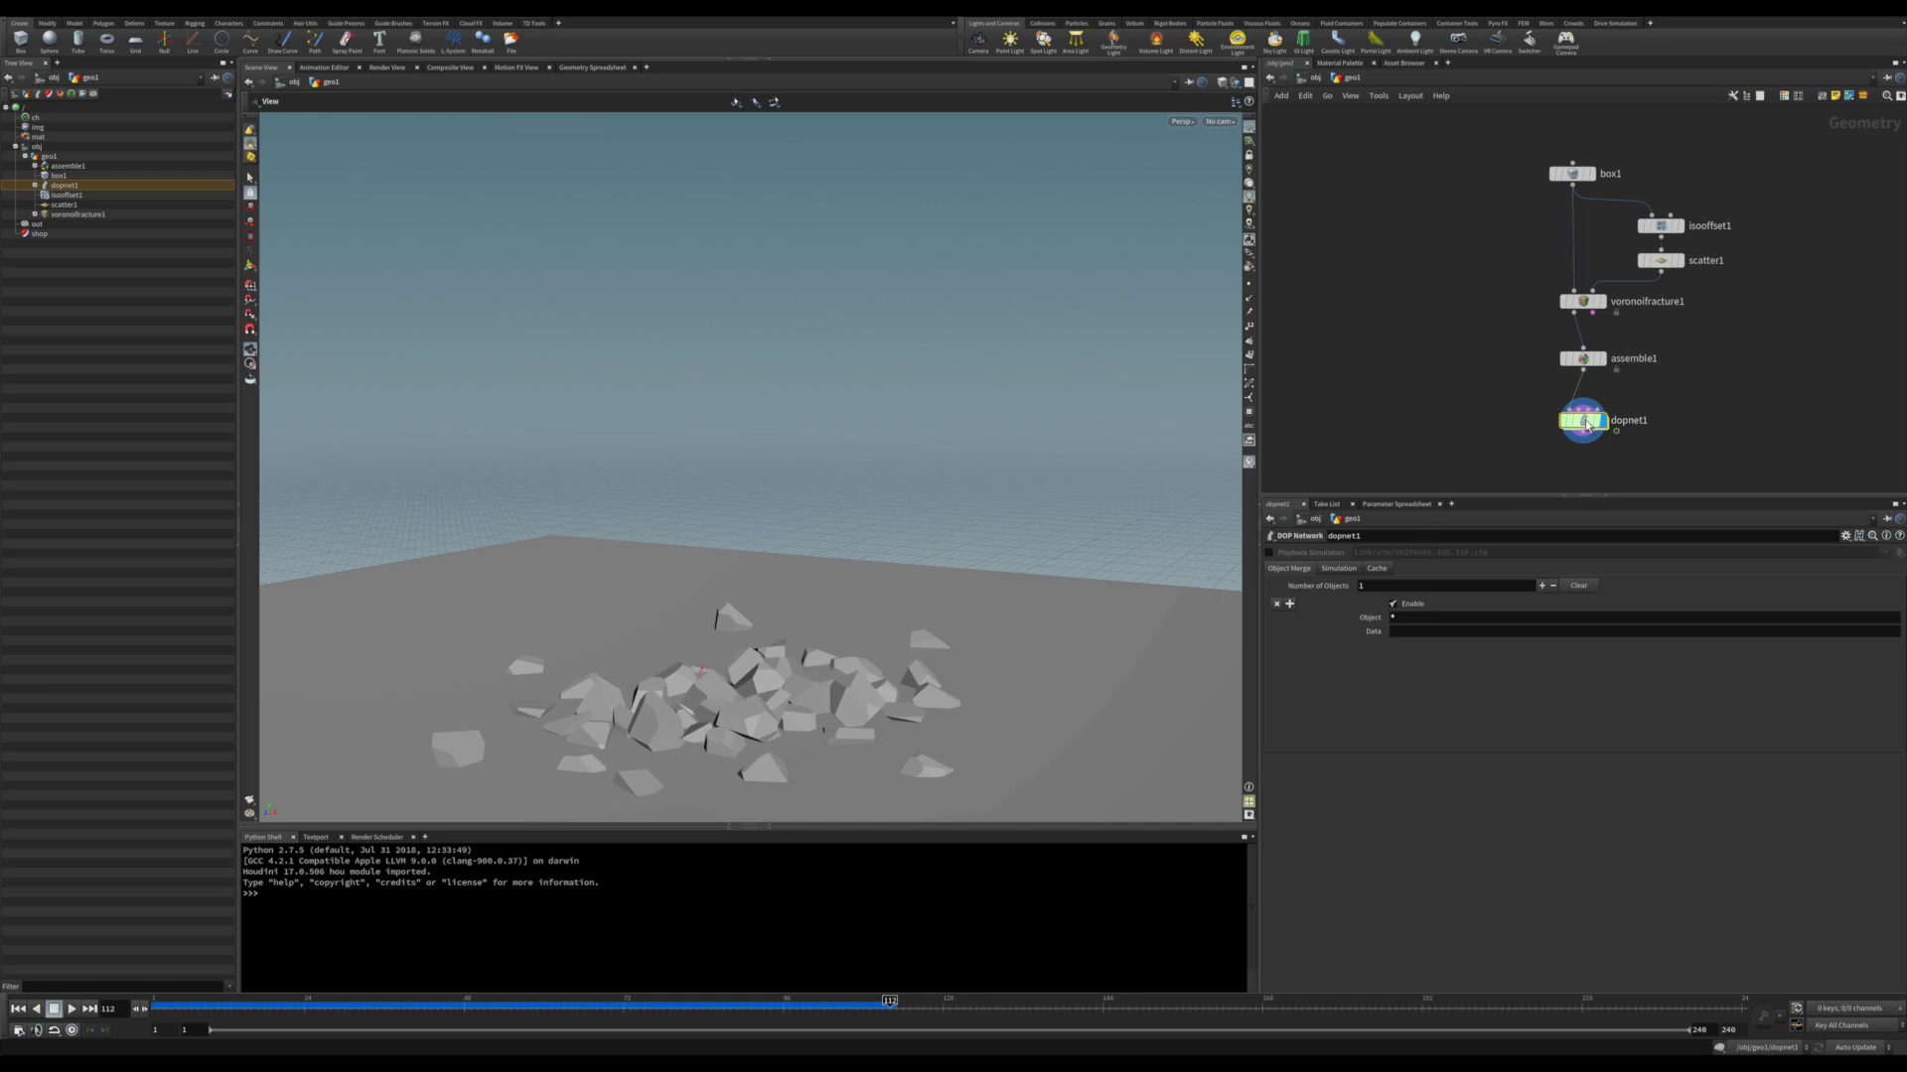
drag(1583, 420, 1582, 437)
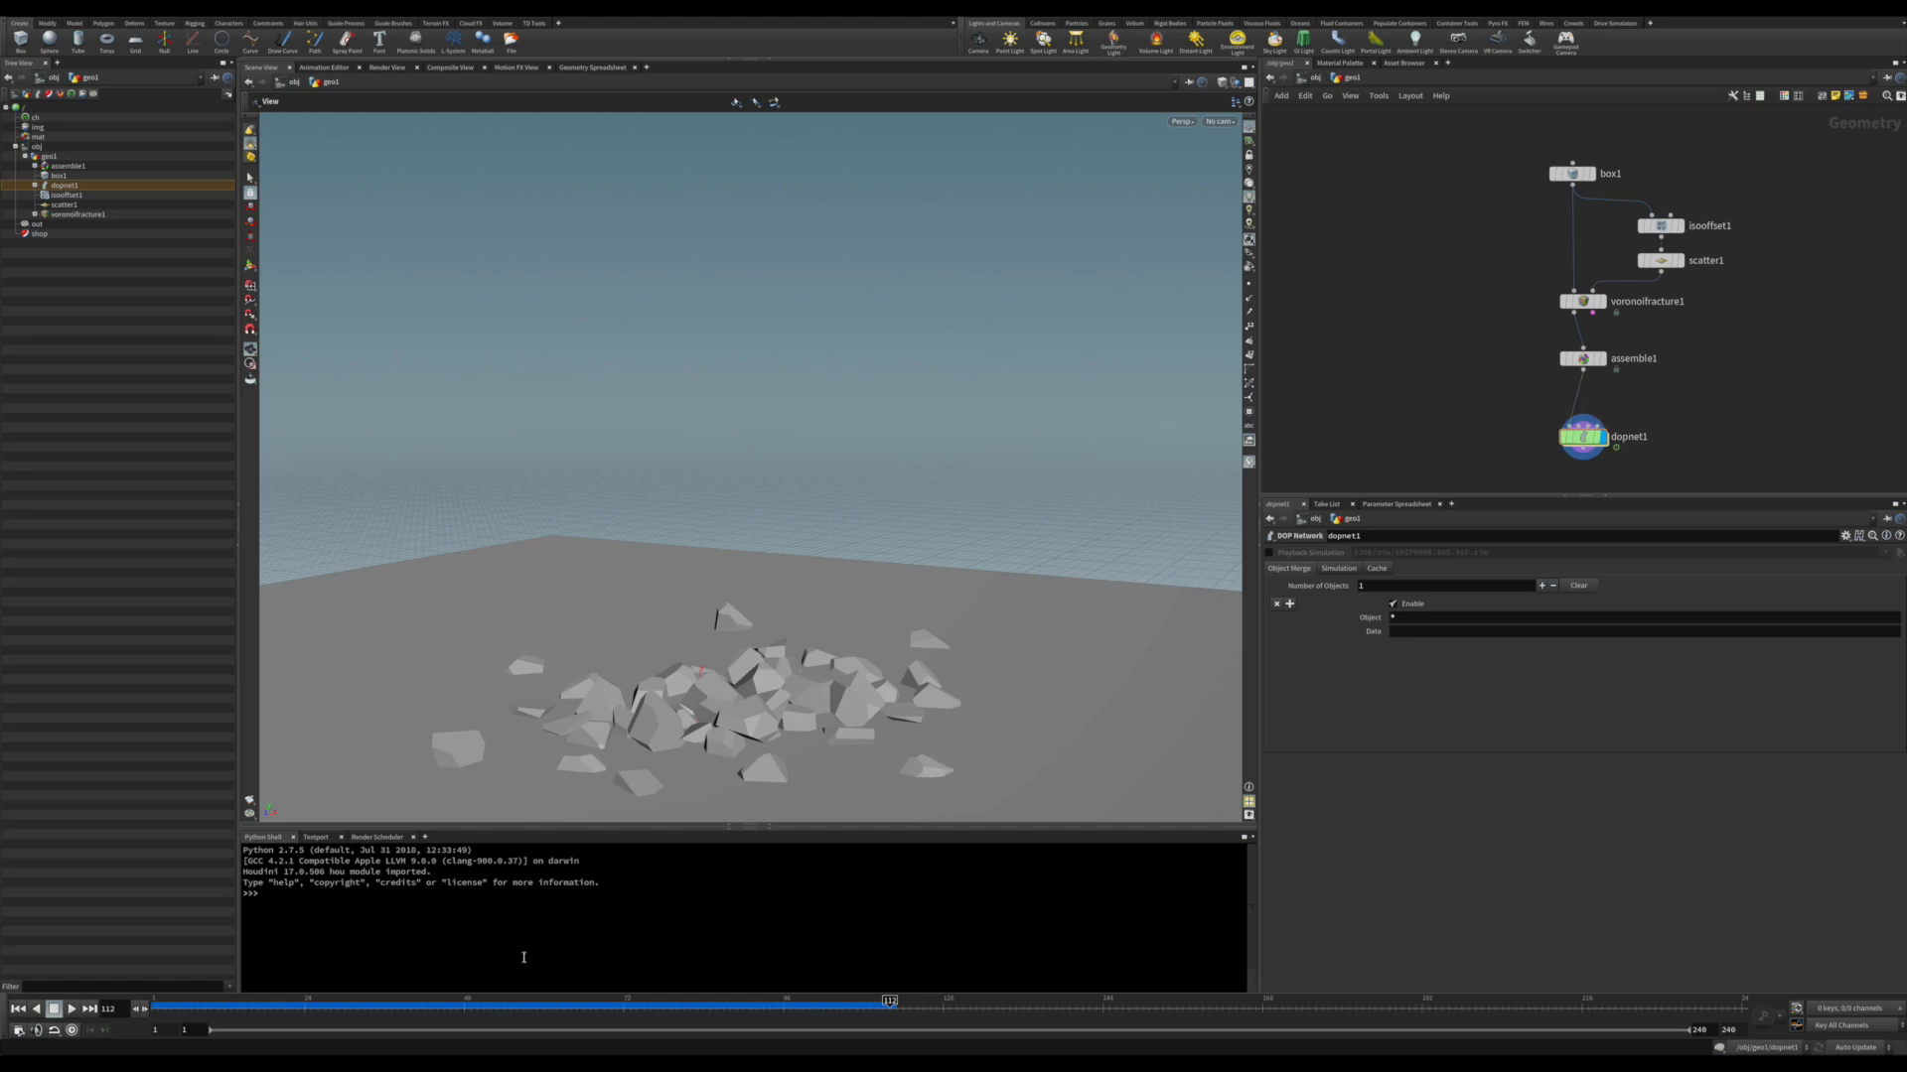
drag(479, 1007, 161, 1008)
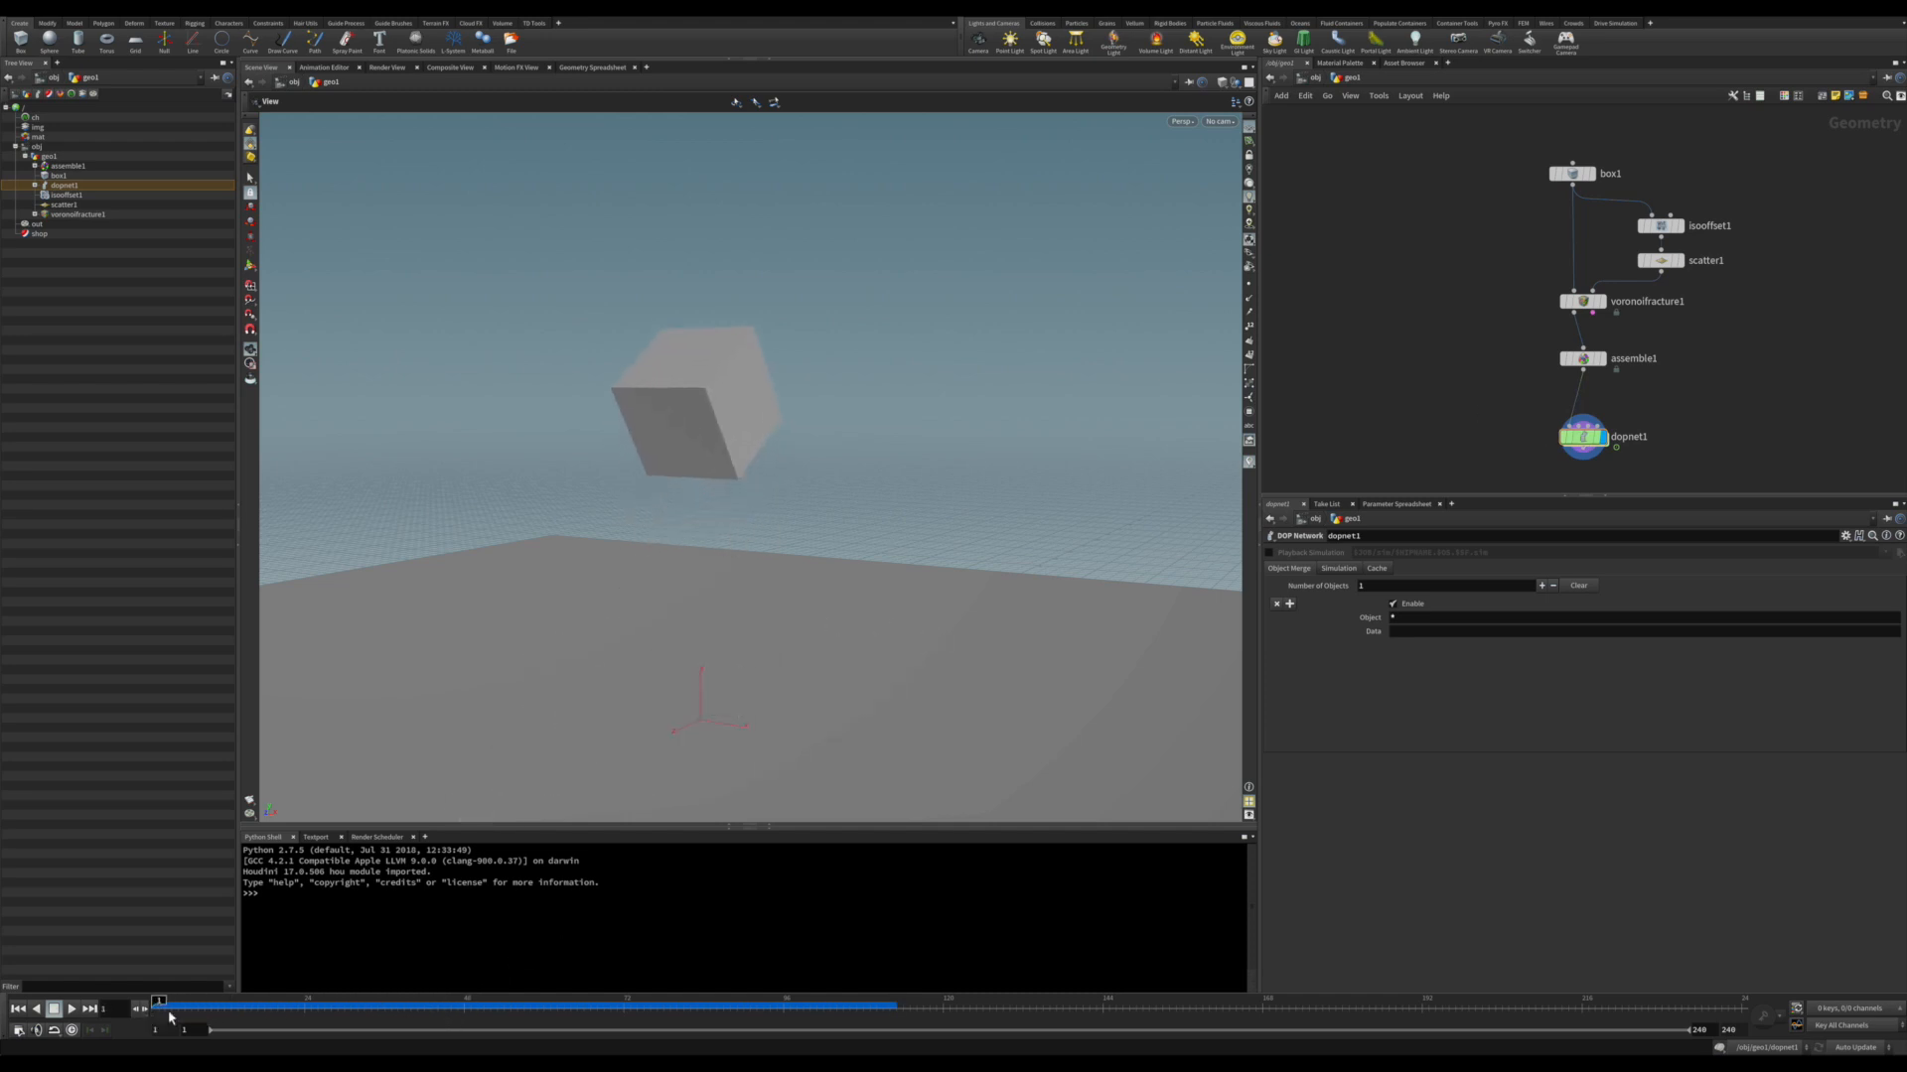
- Create an Add SOP with Point 0 enabled at Y height 5 and display it
key(Tab)
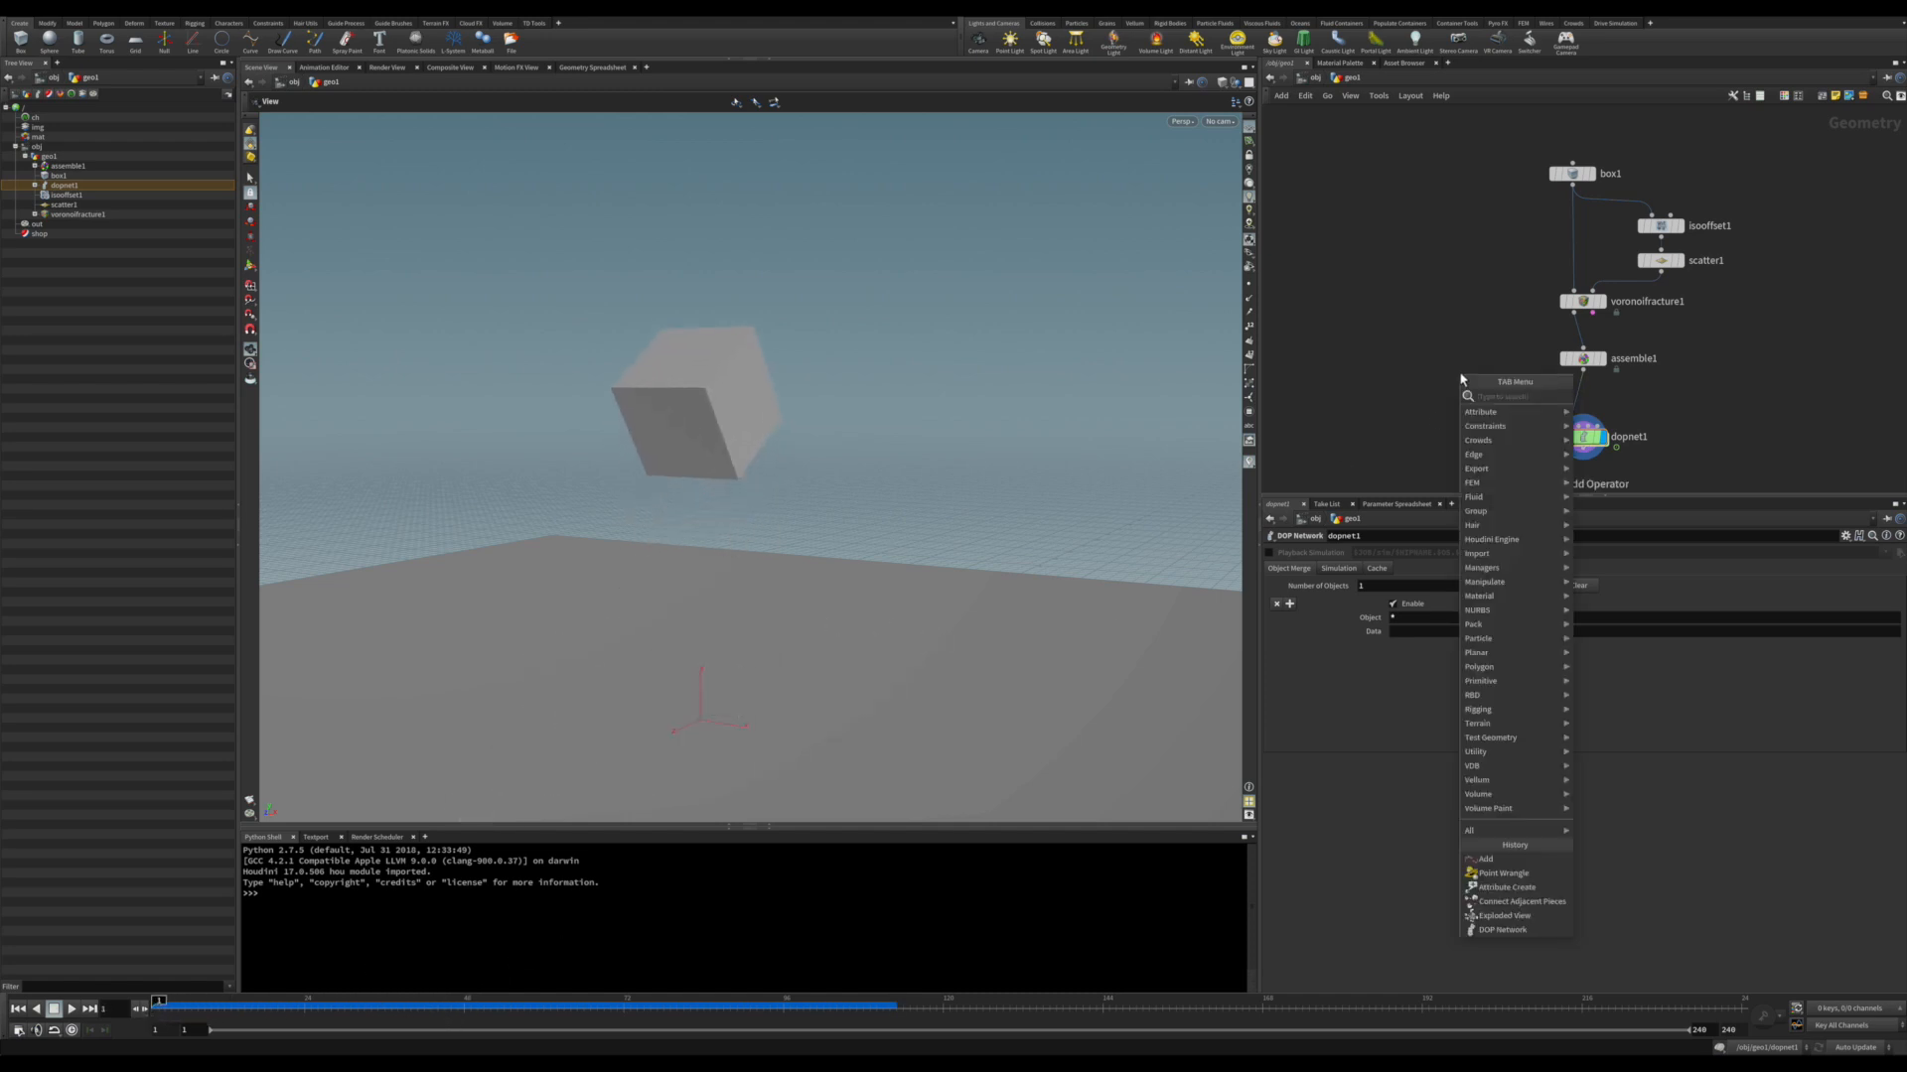
text(add)
key(Return)
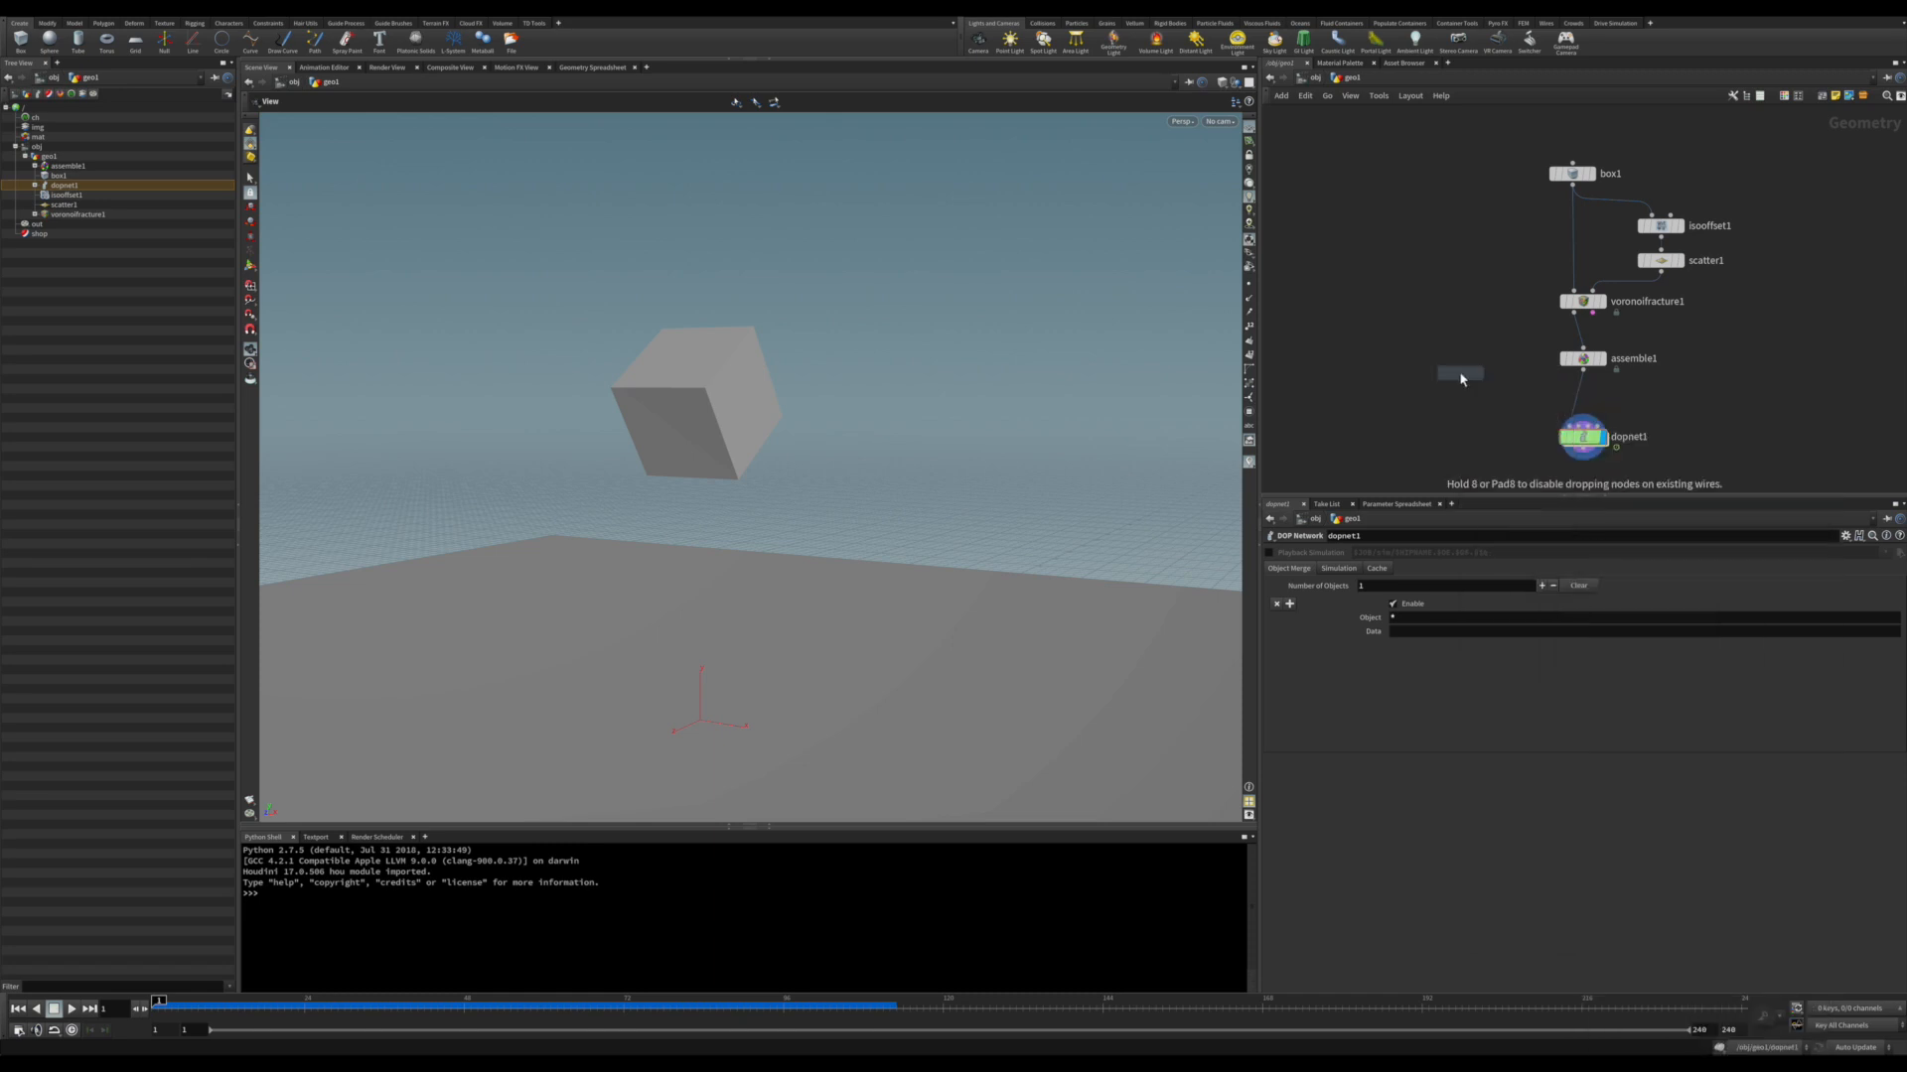
click(1462, 381)
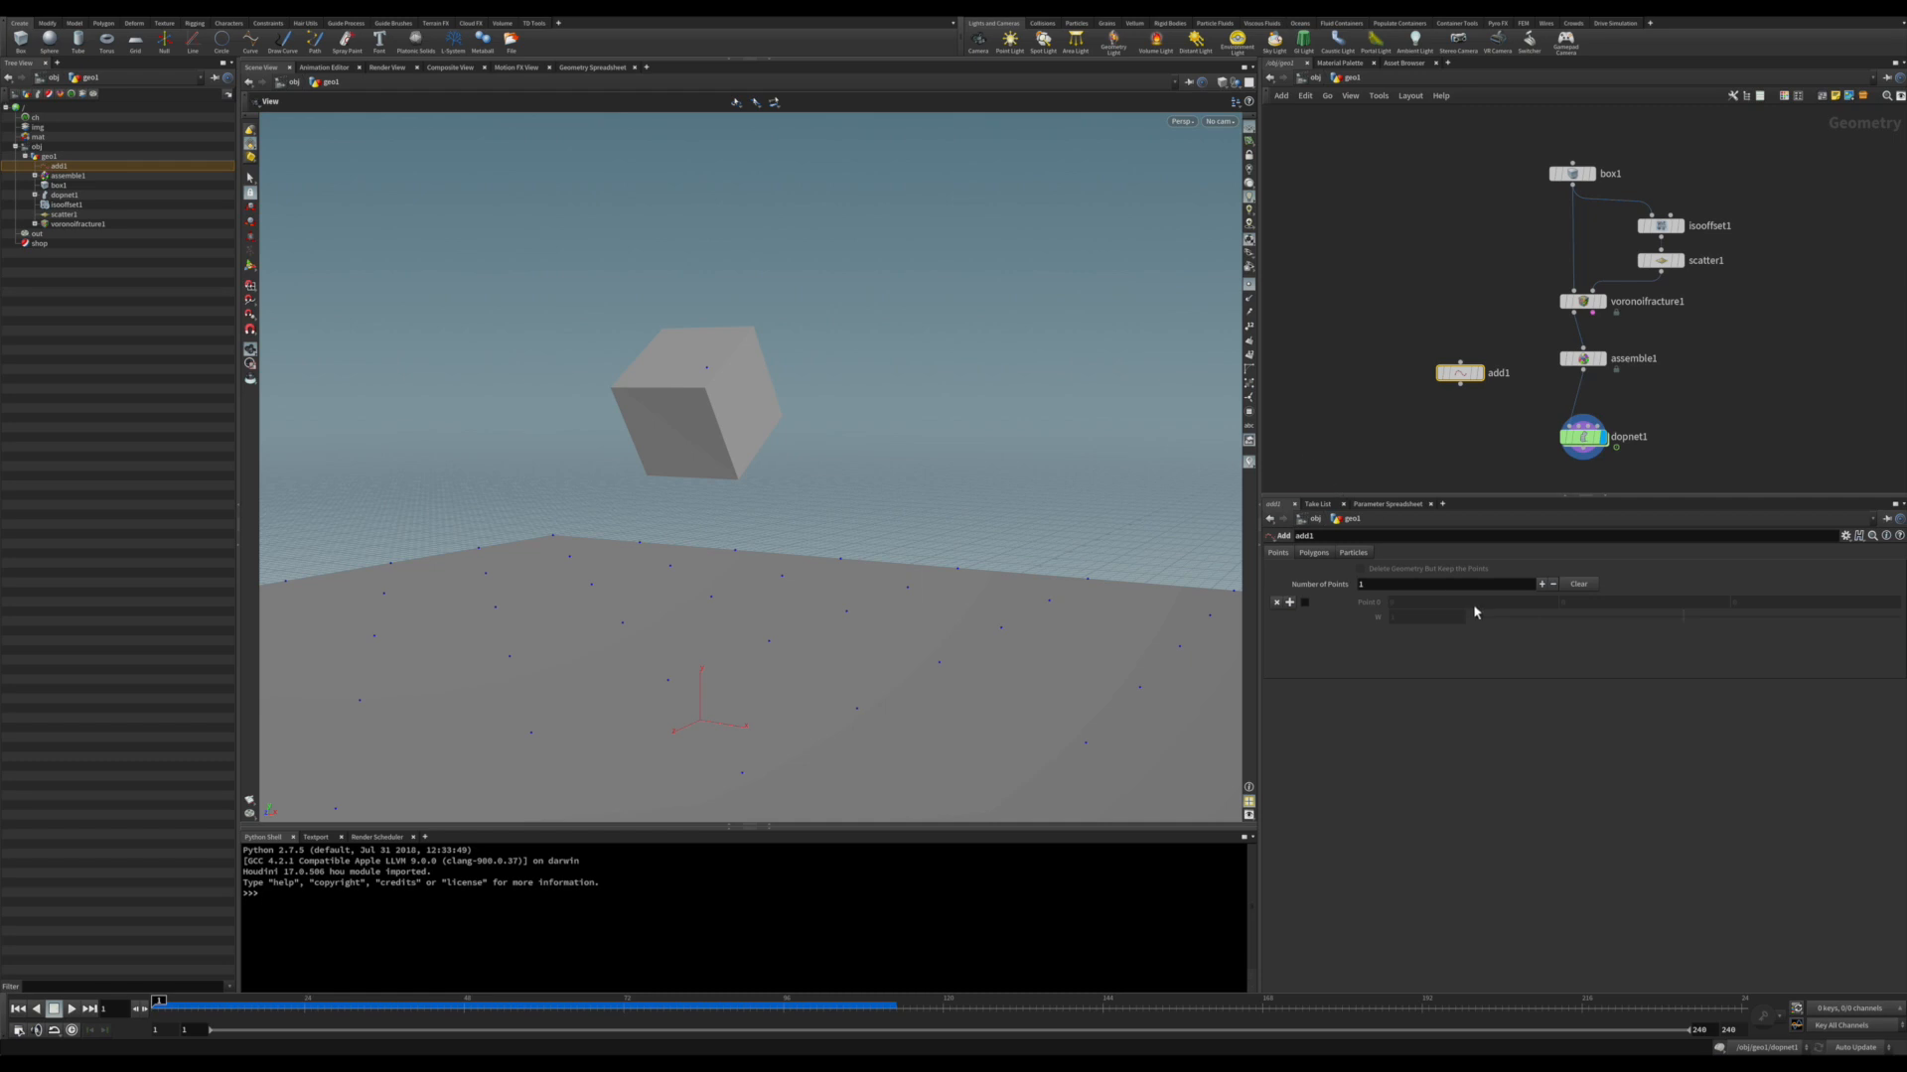
click(1305, 603)
click(1443, 374)
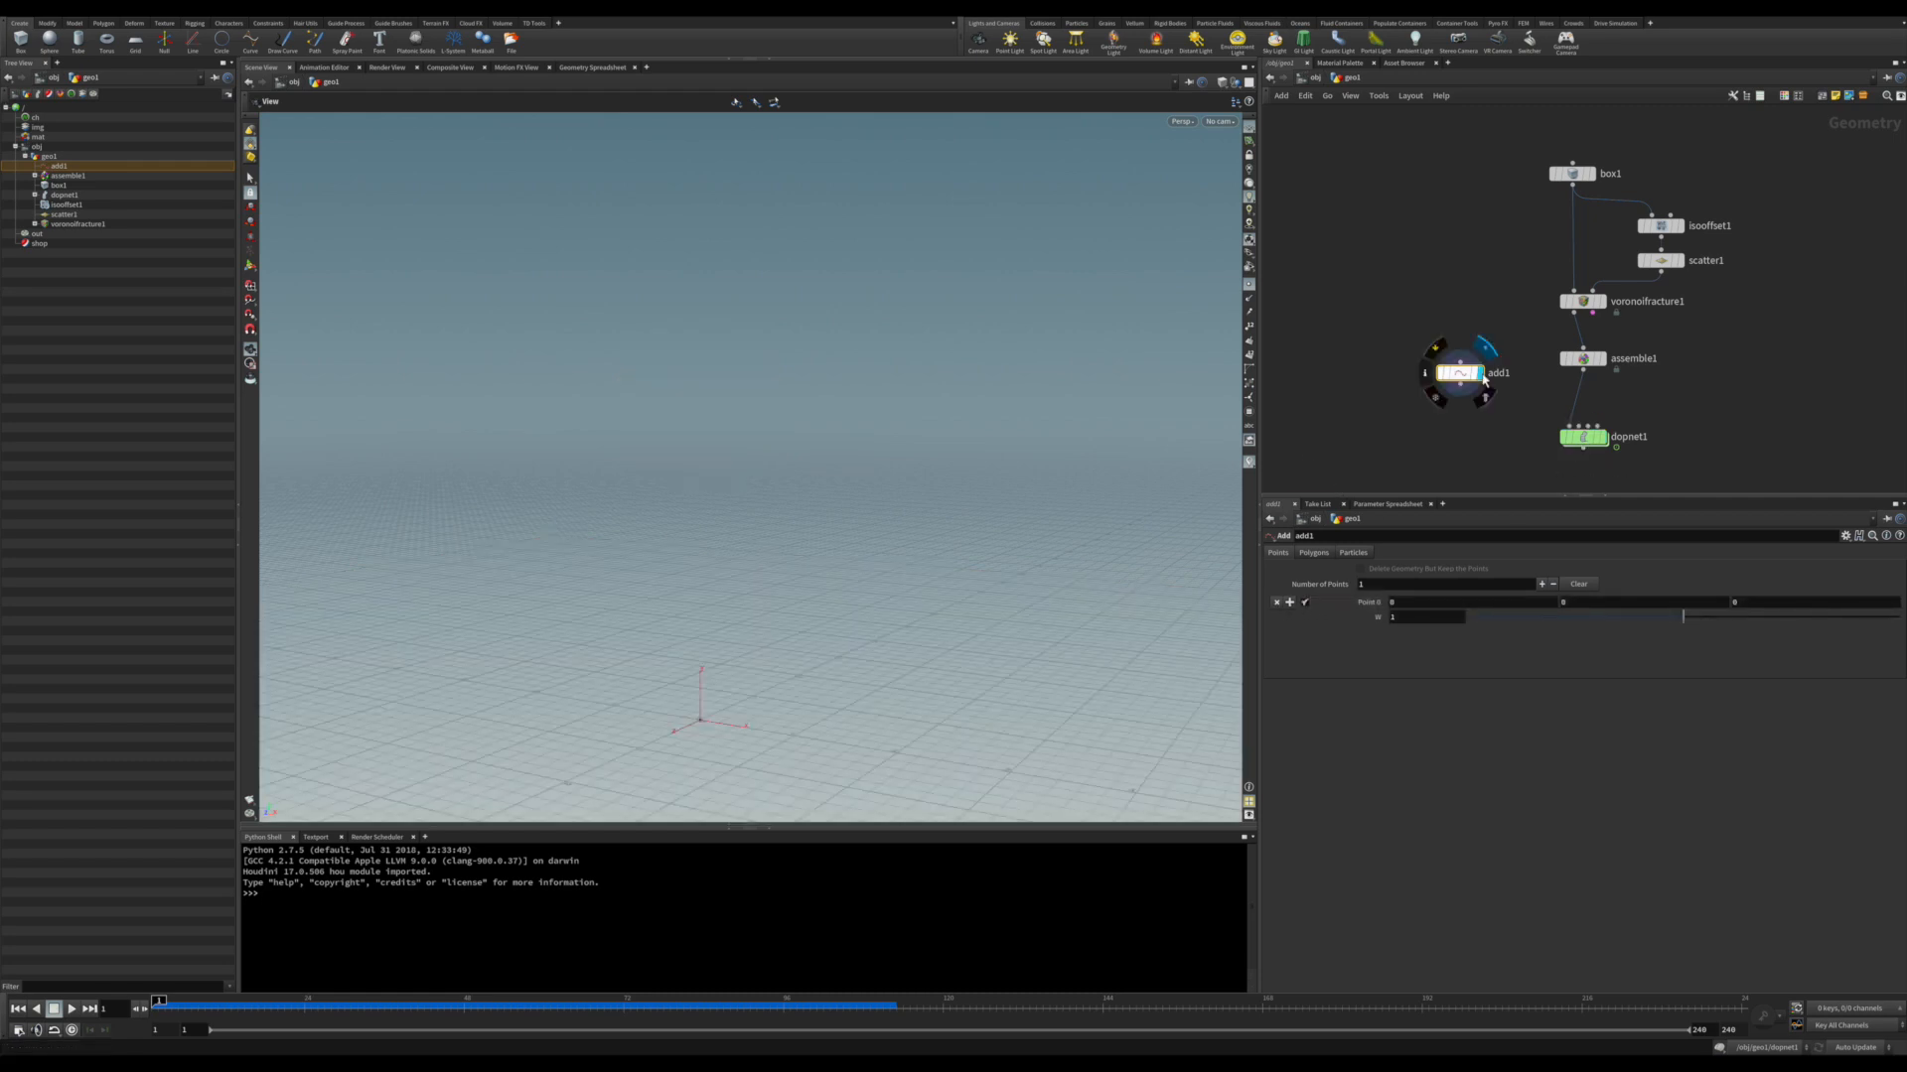
click(1638, 602)
key(Return)
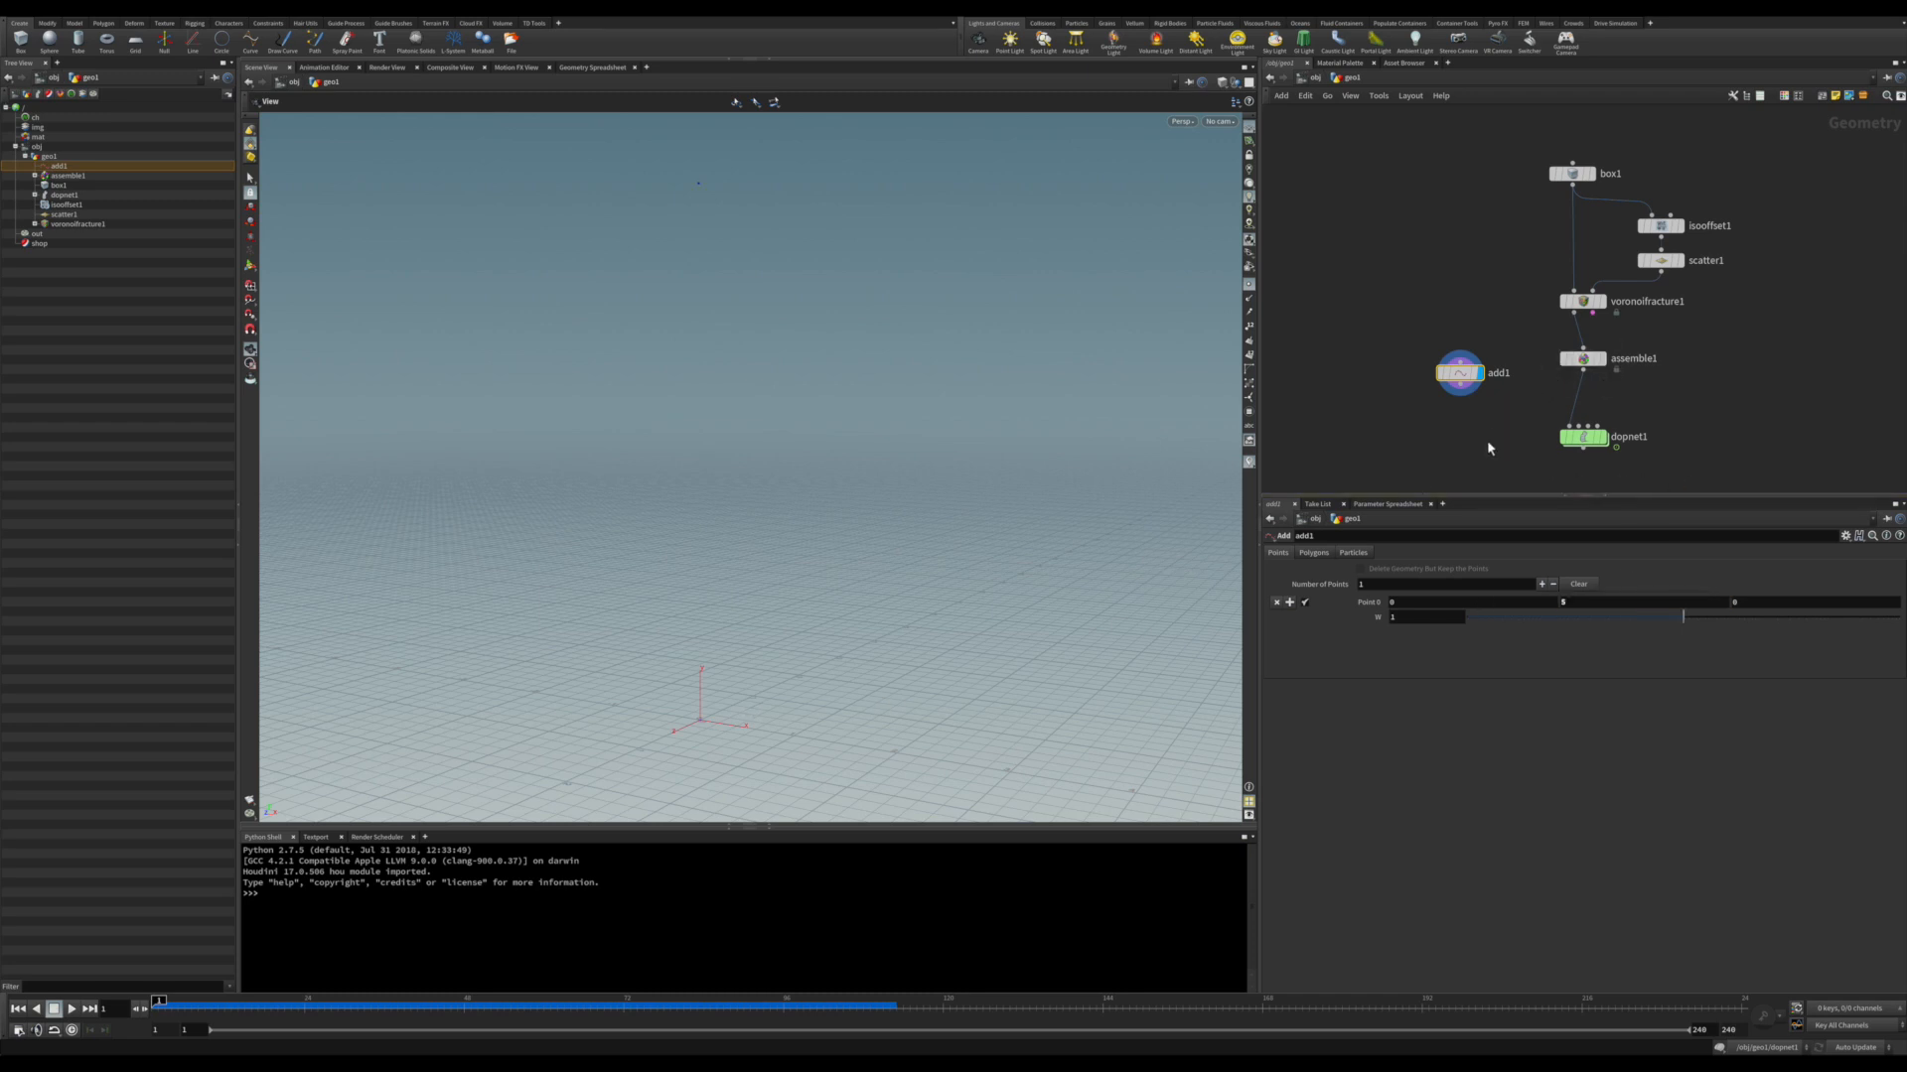
- Template assemble1 so the fractured pieces show as a wireframe reference
drag(1487, 447, 1486, 429)
click(1603, 341)
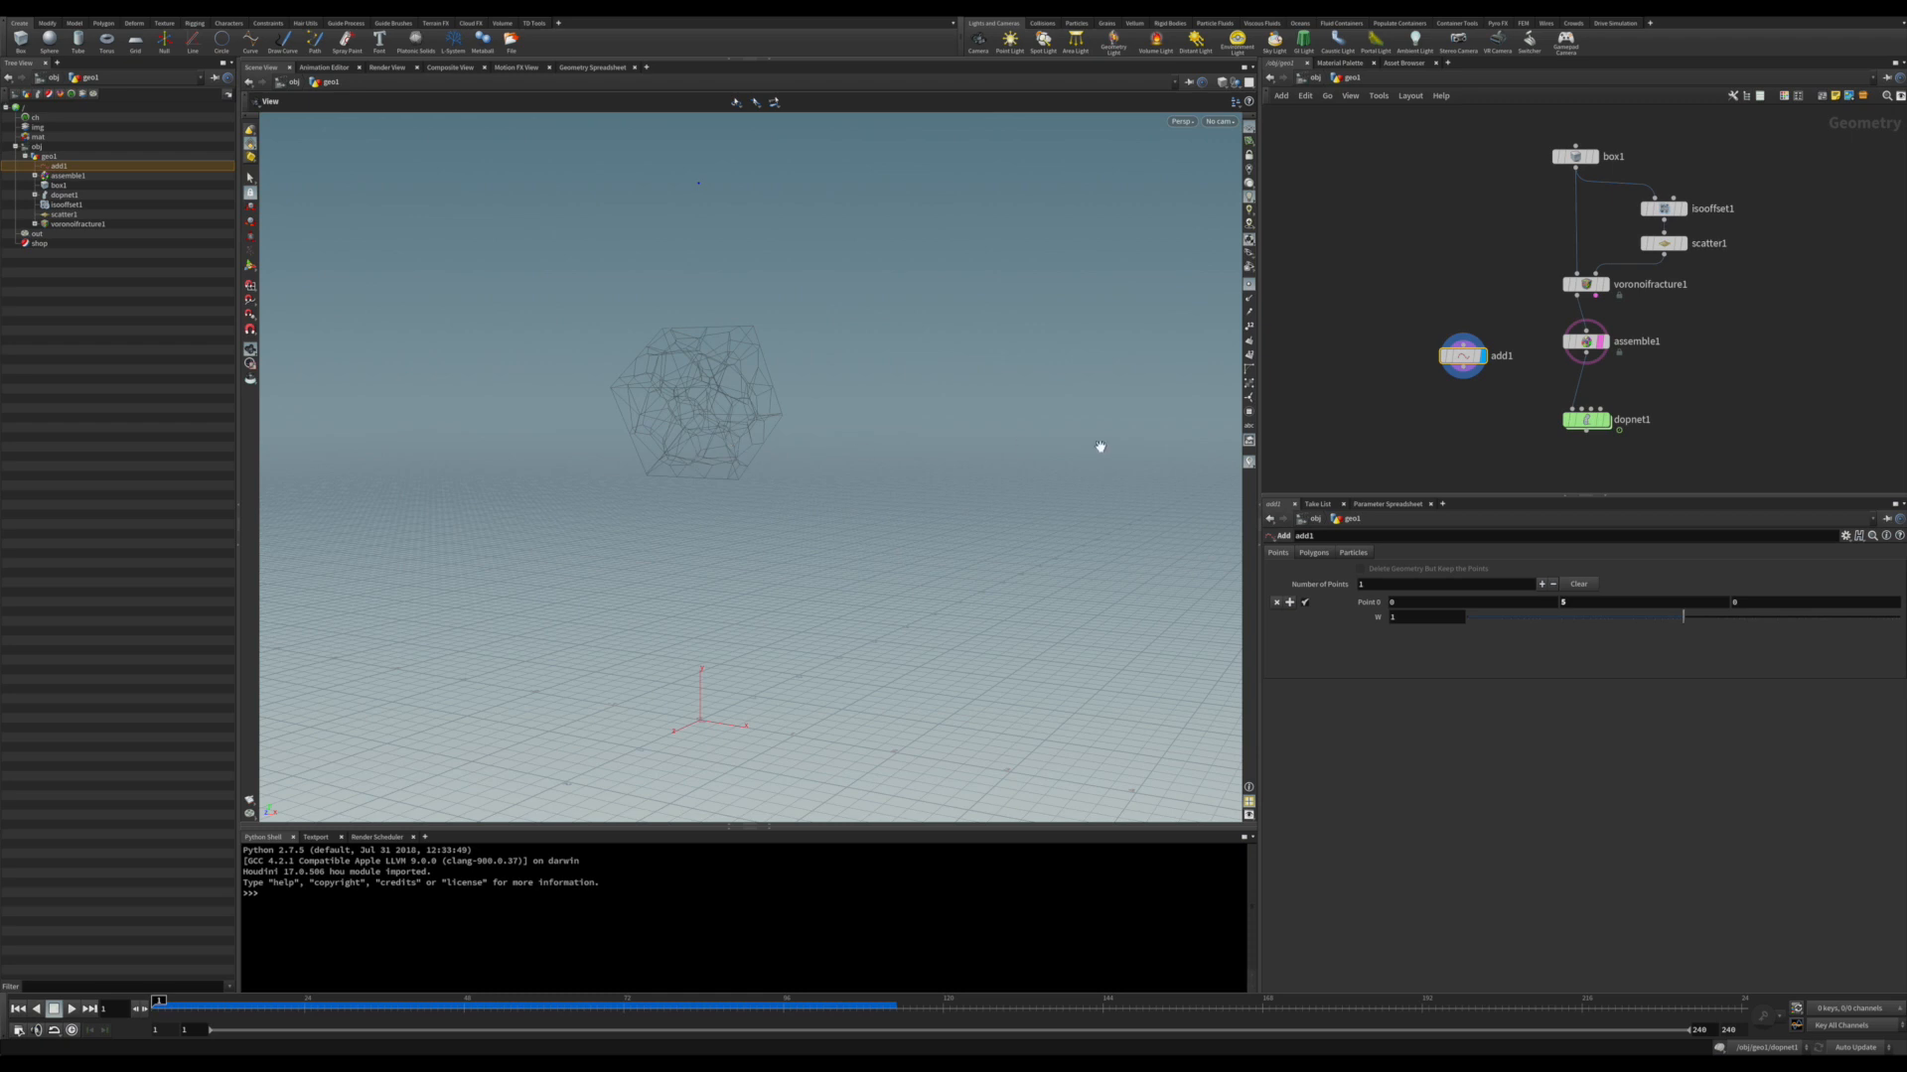
click(1589, 342)
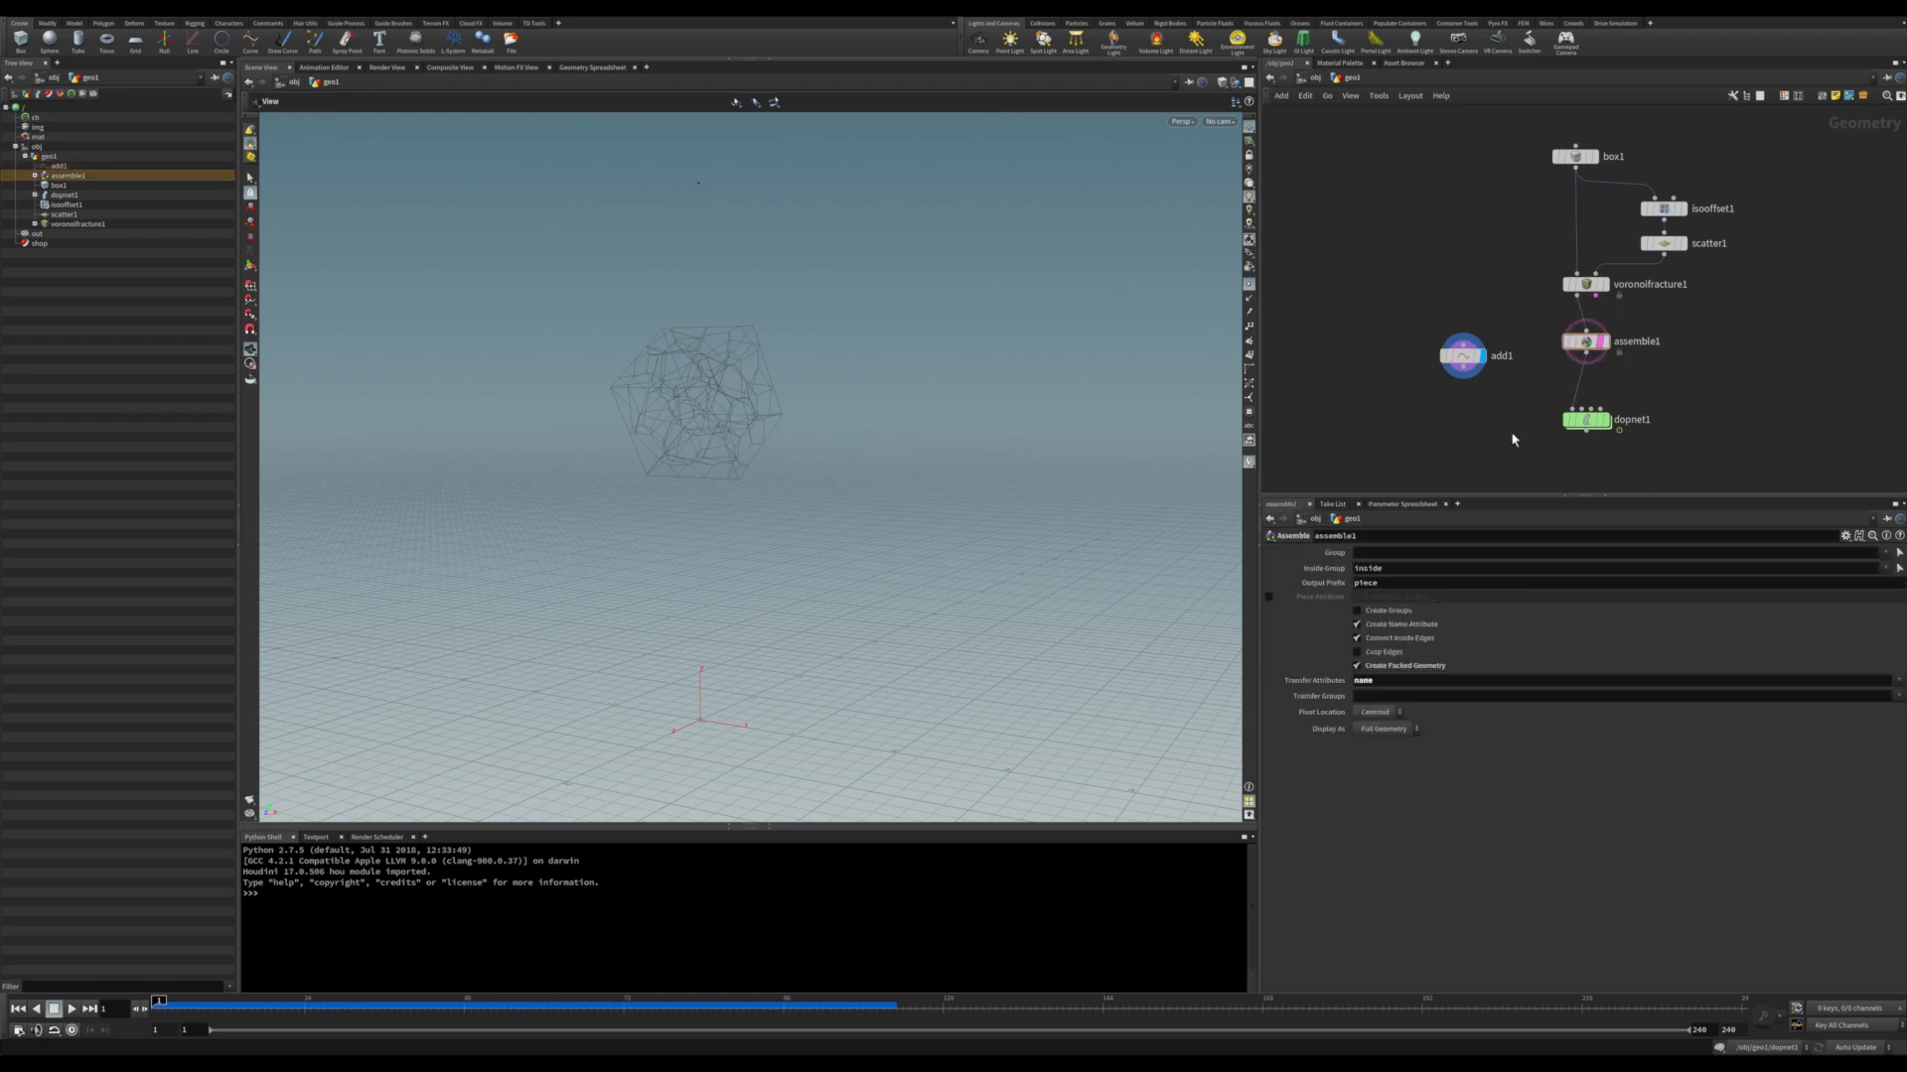
- Add a Point Wrangle below assemble1 and display its output
key(Tab)
text(w)
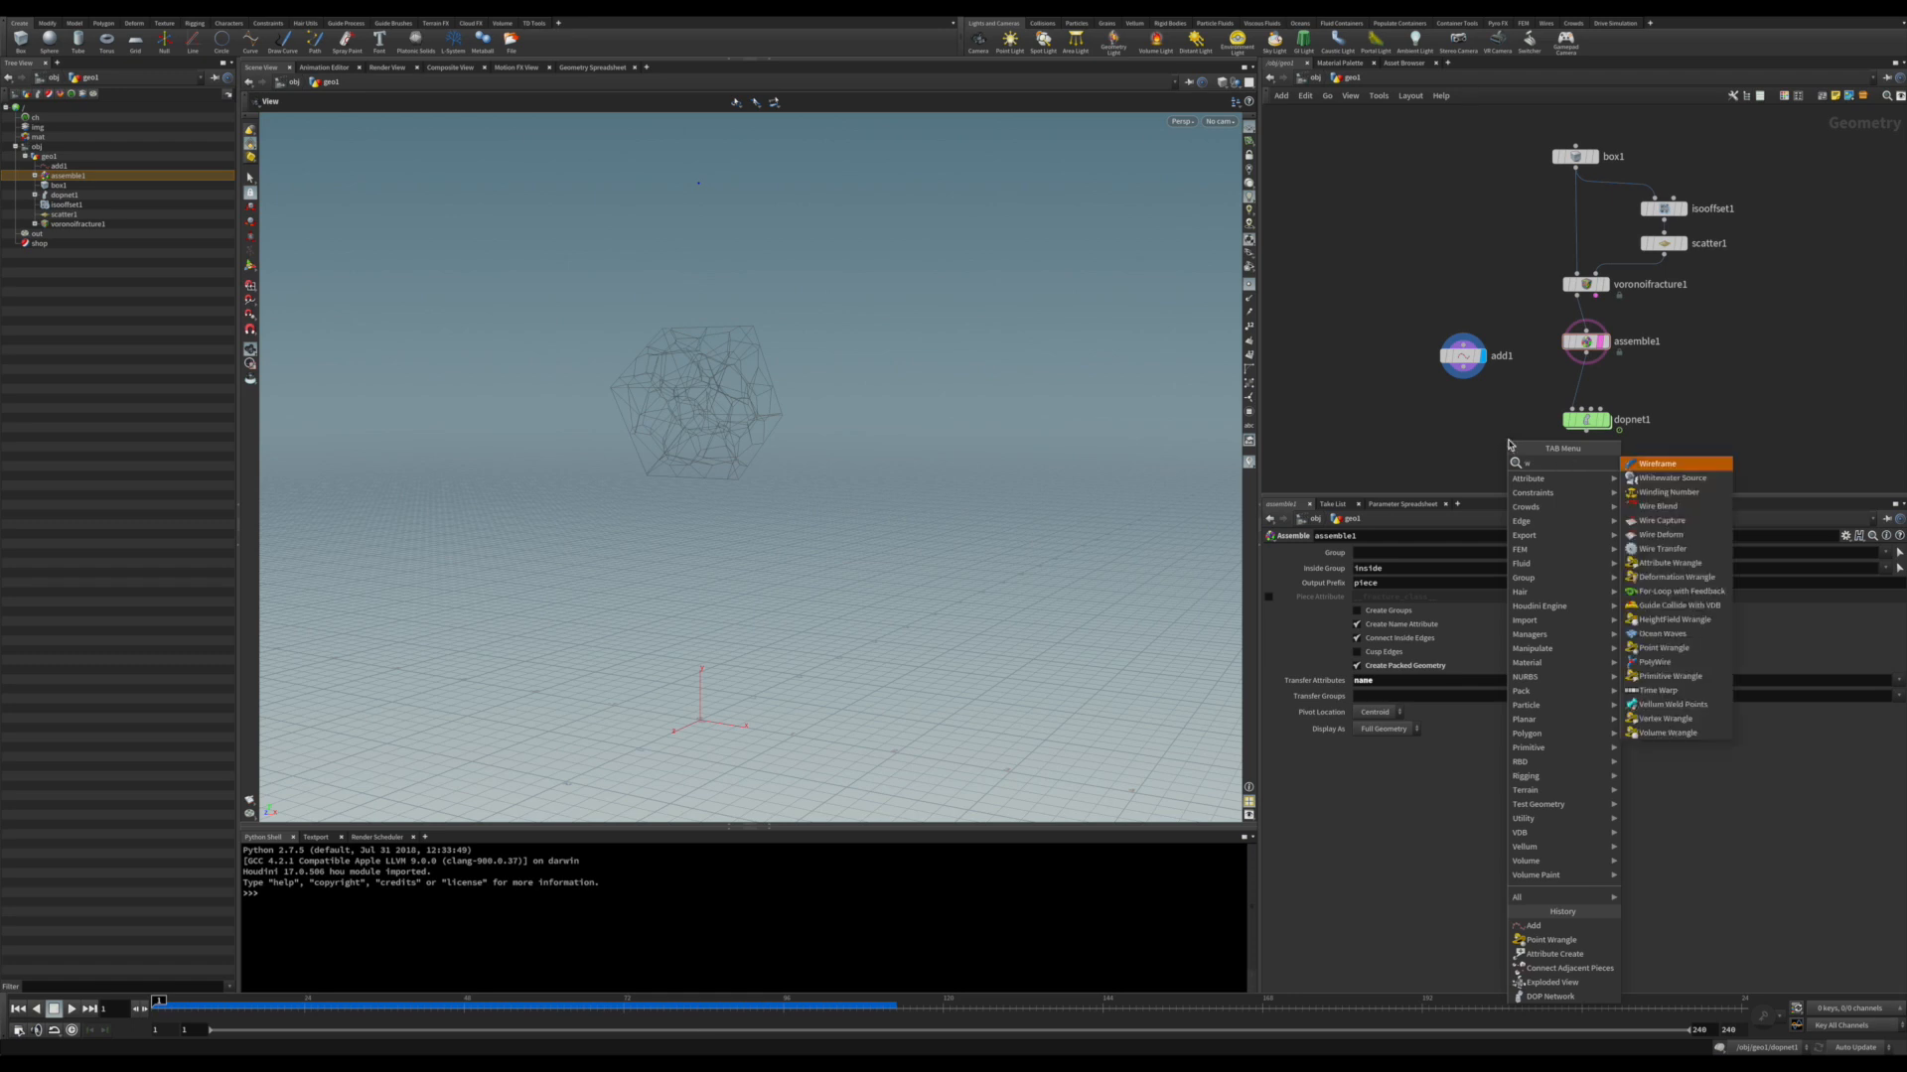
text(r)
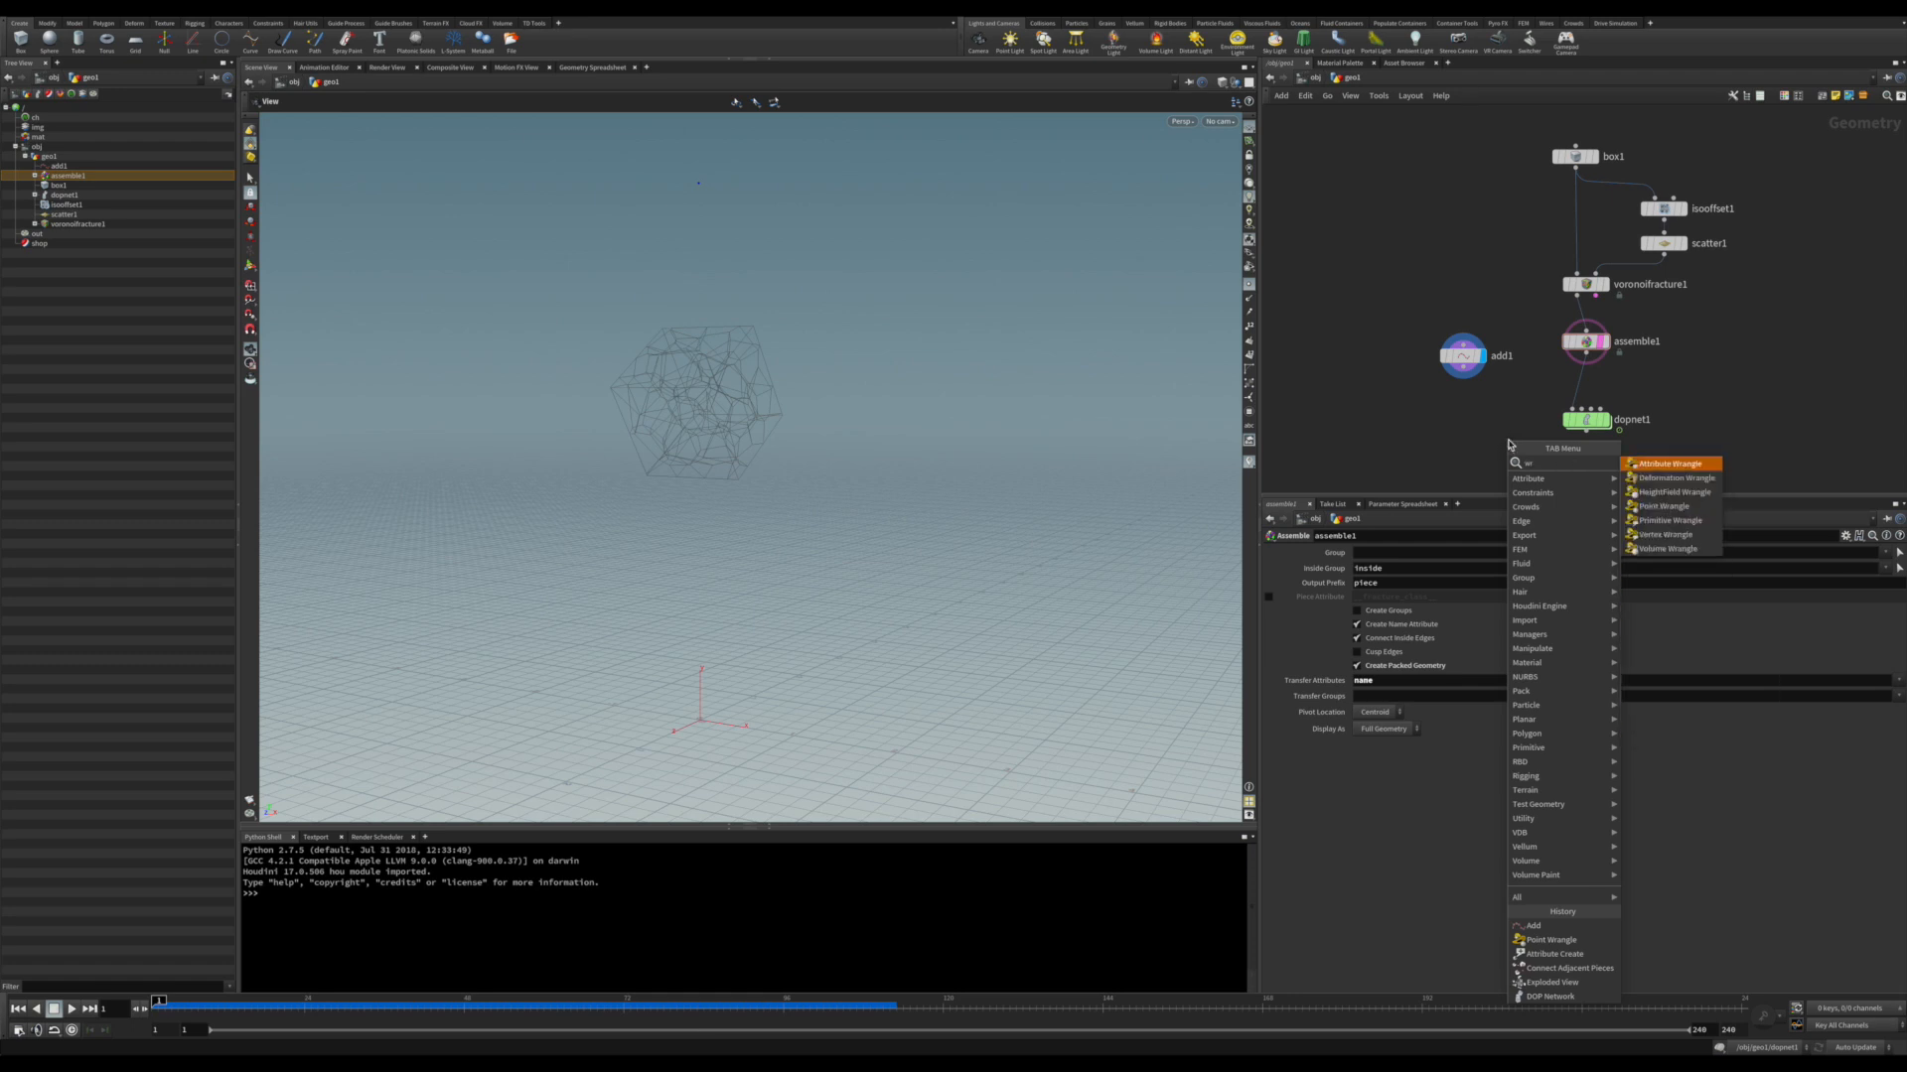
key(Down)
key(Down)
key(Down)
key(Return)
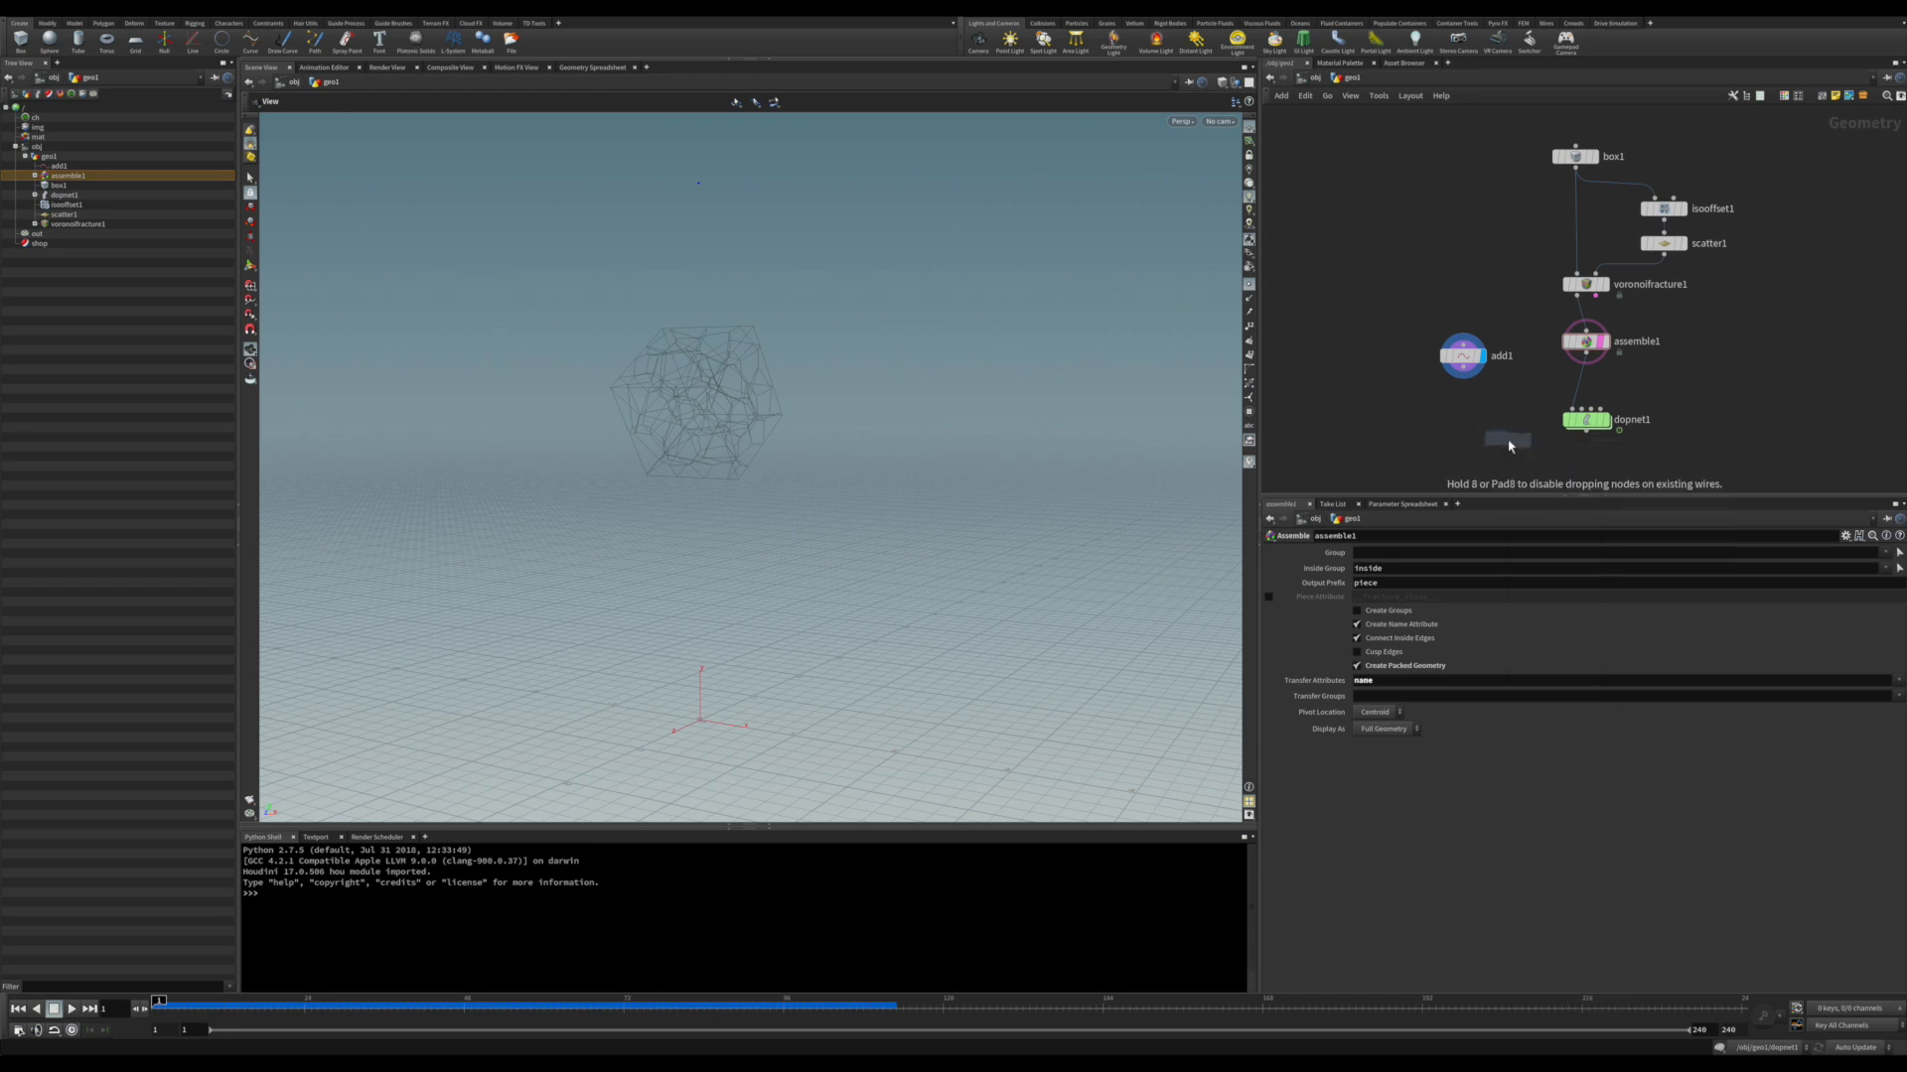
click(1490, 432)
click(1473, 408)
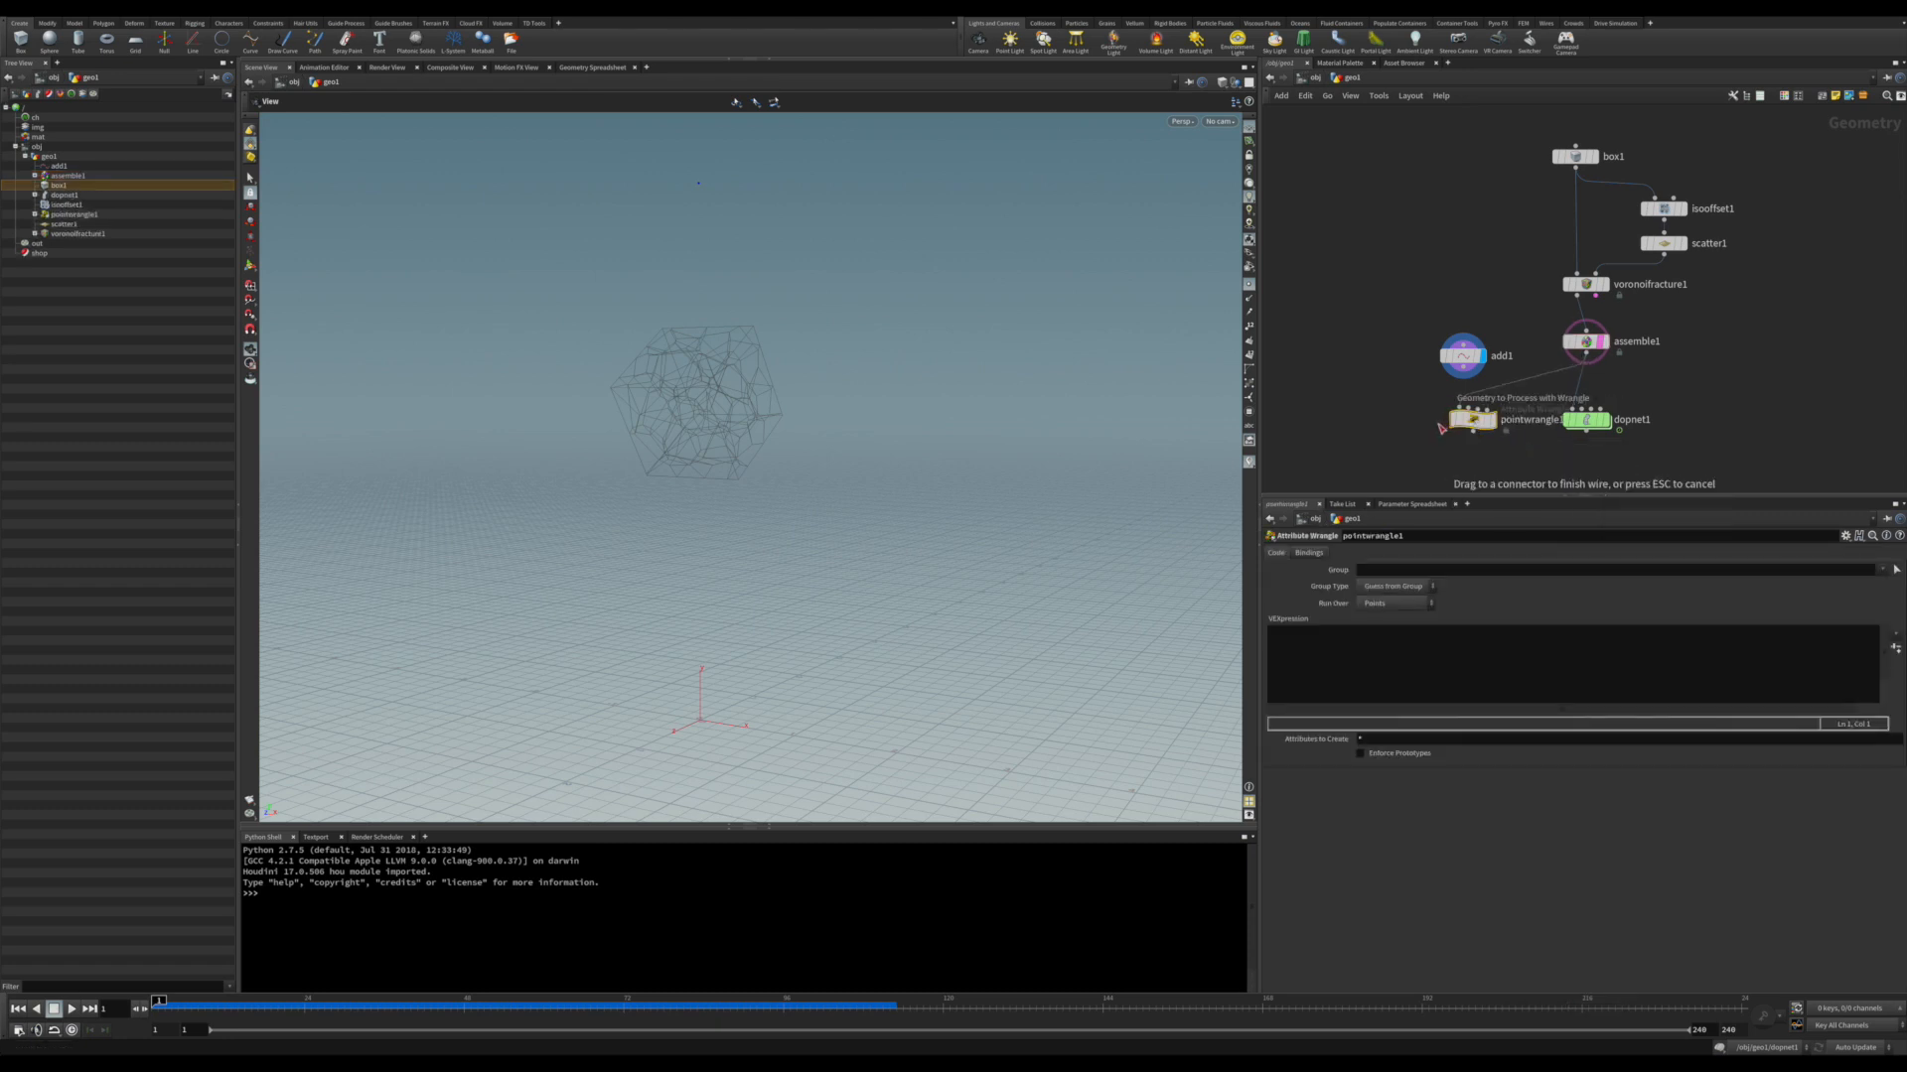
key(Escape)
click(1487, 420)
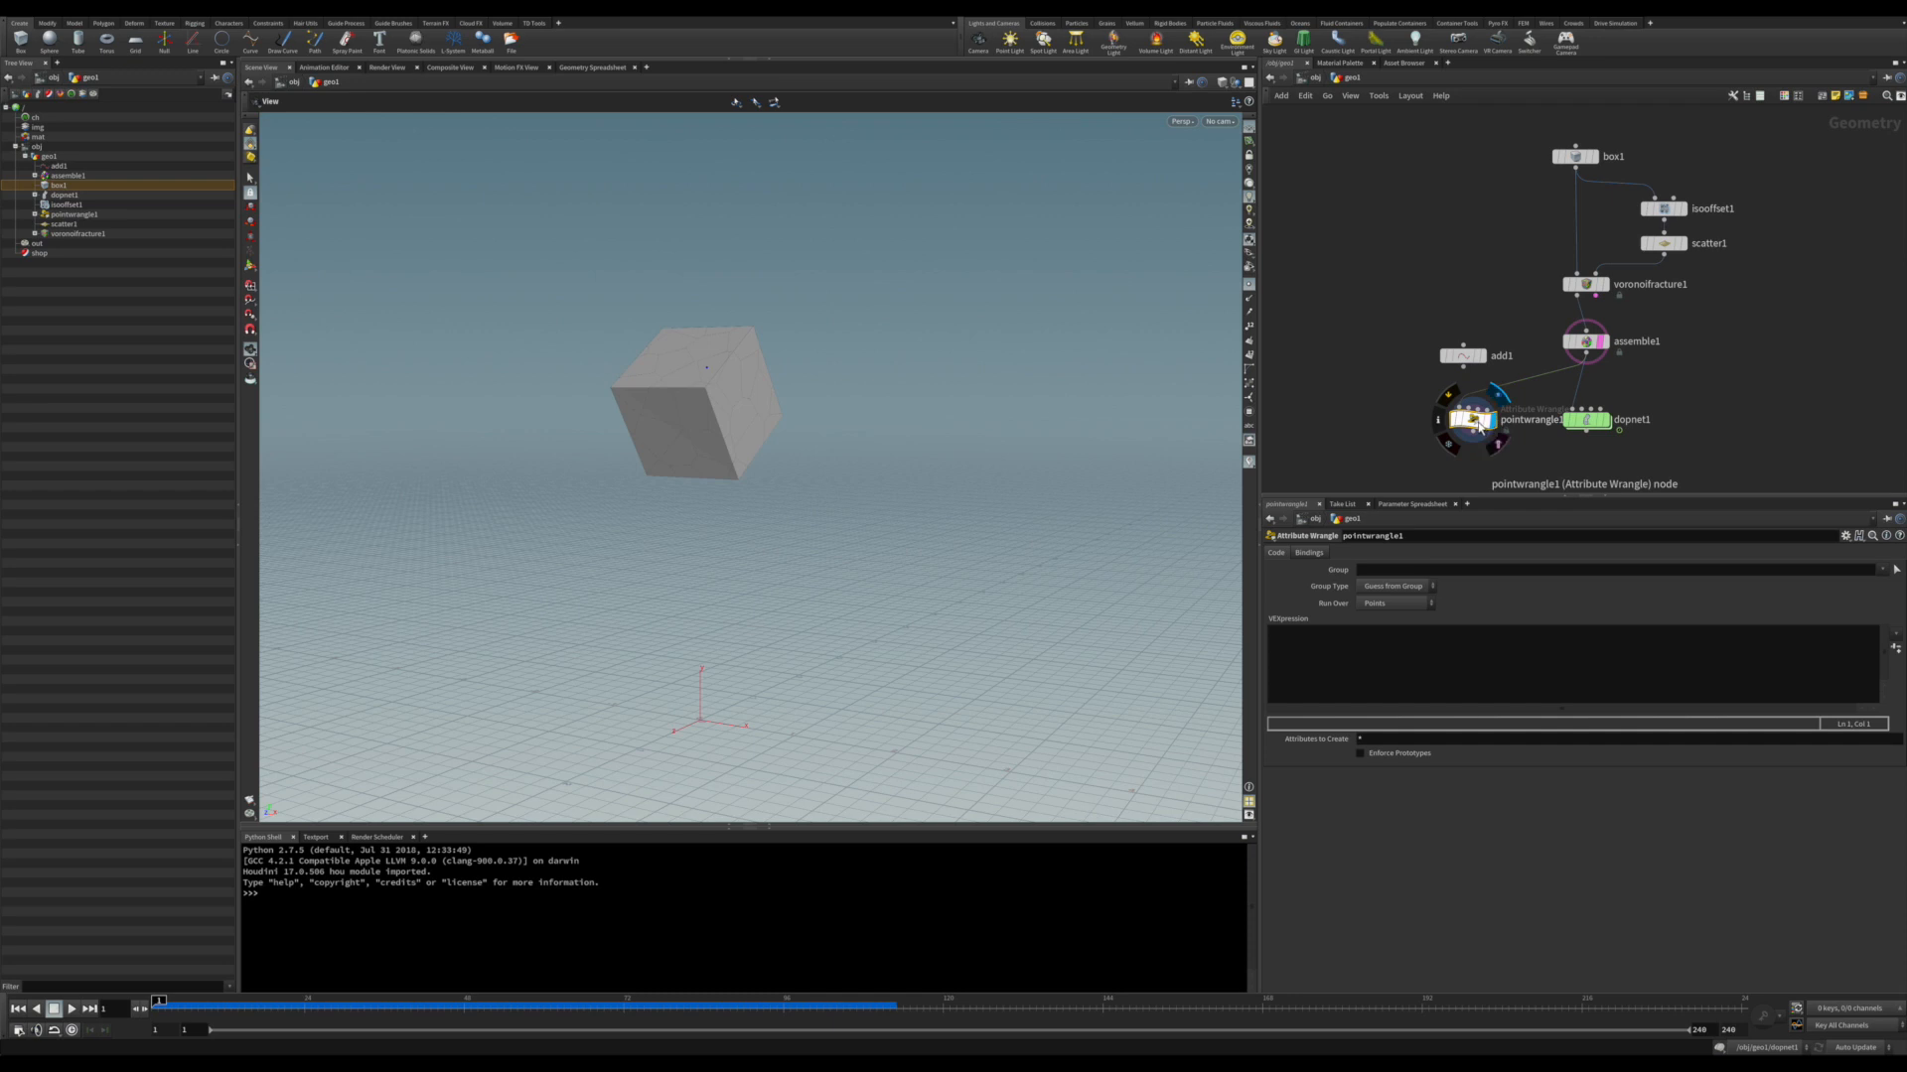
- Switch viewport shading to Wireframe and wire add1 into the wrangle's second input
click(1223, 83)
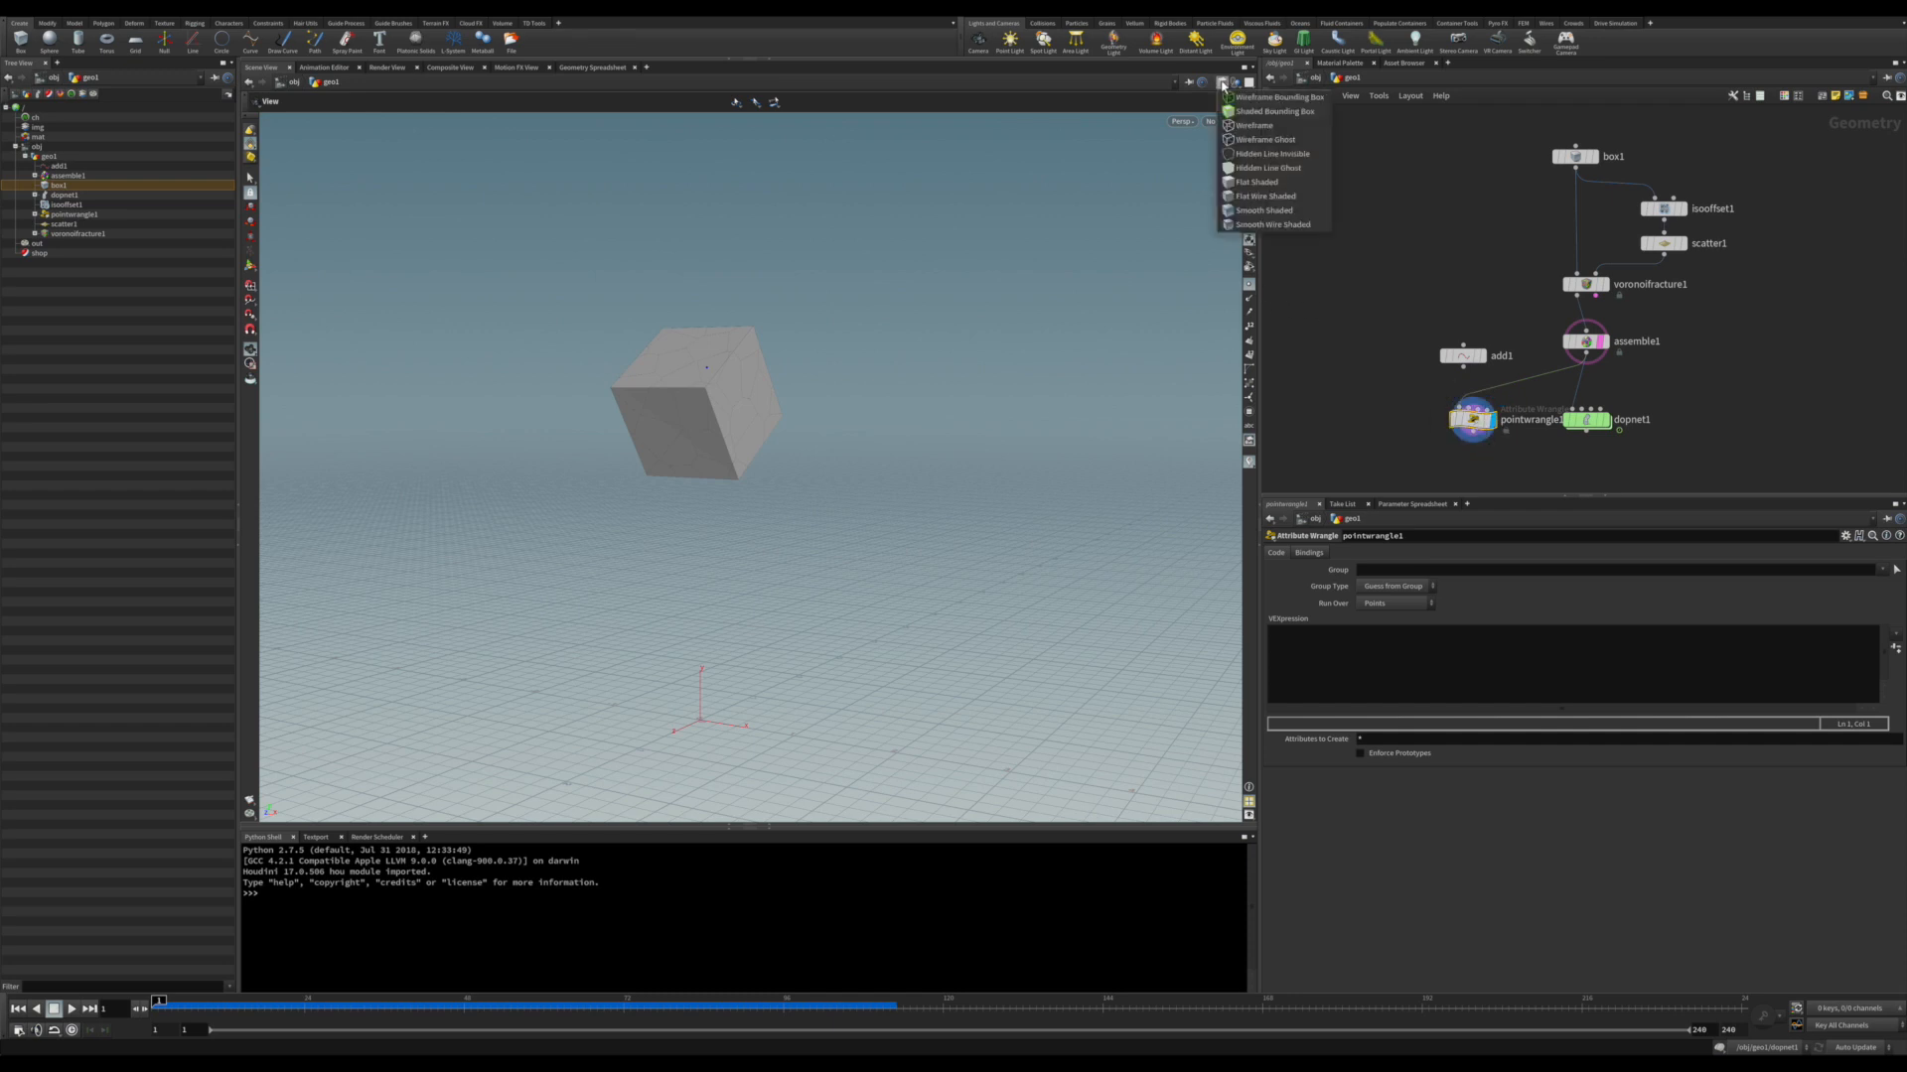
click(1269, 140)
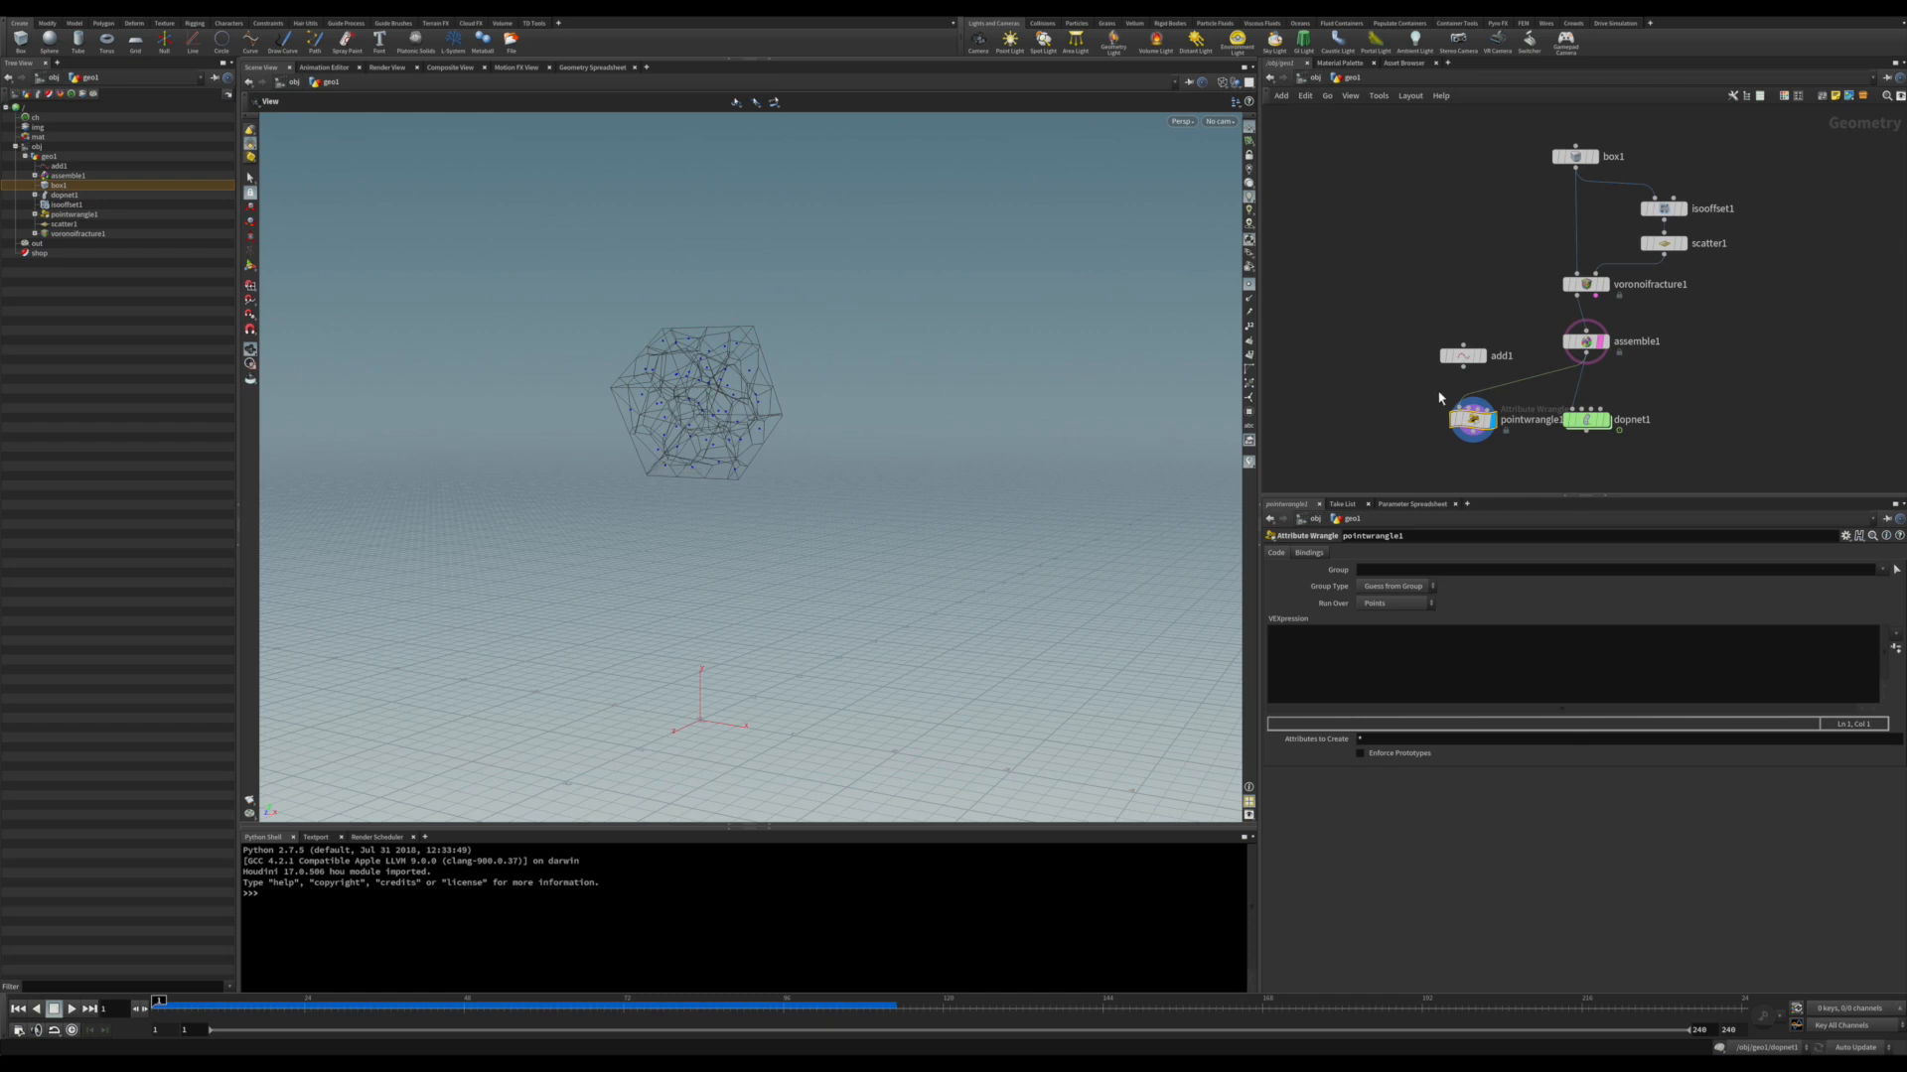
click(1465, 371)
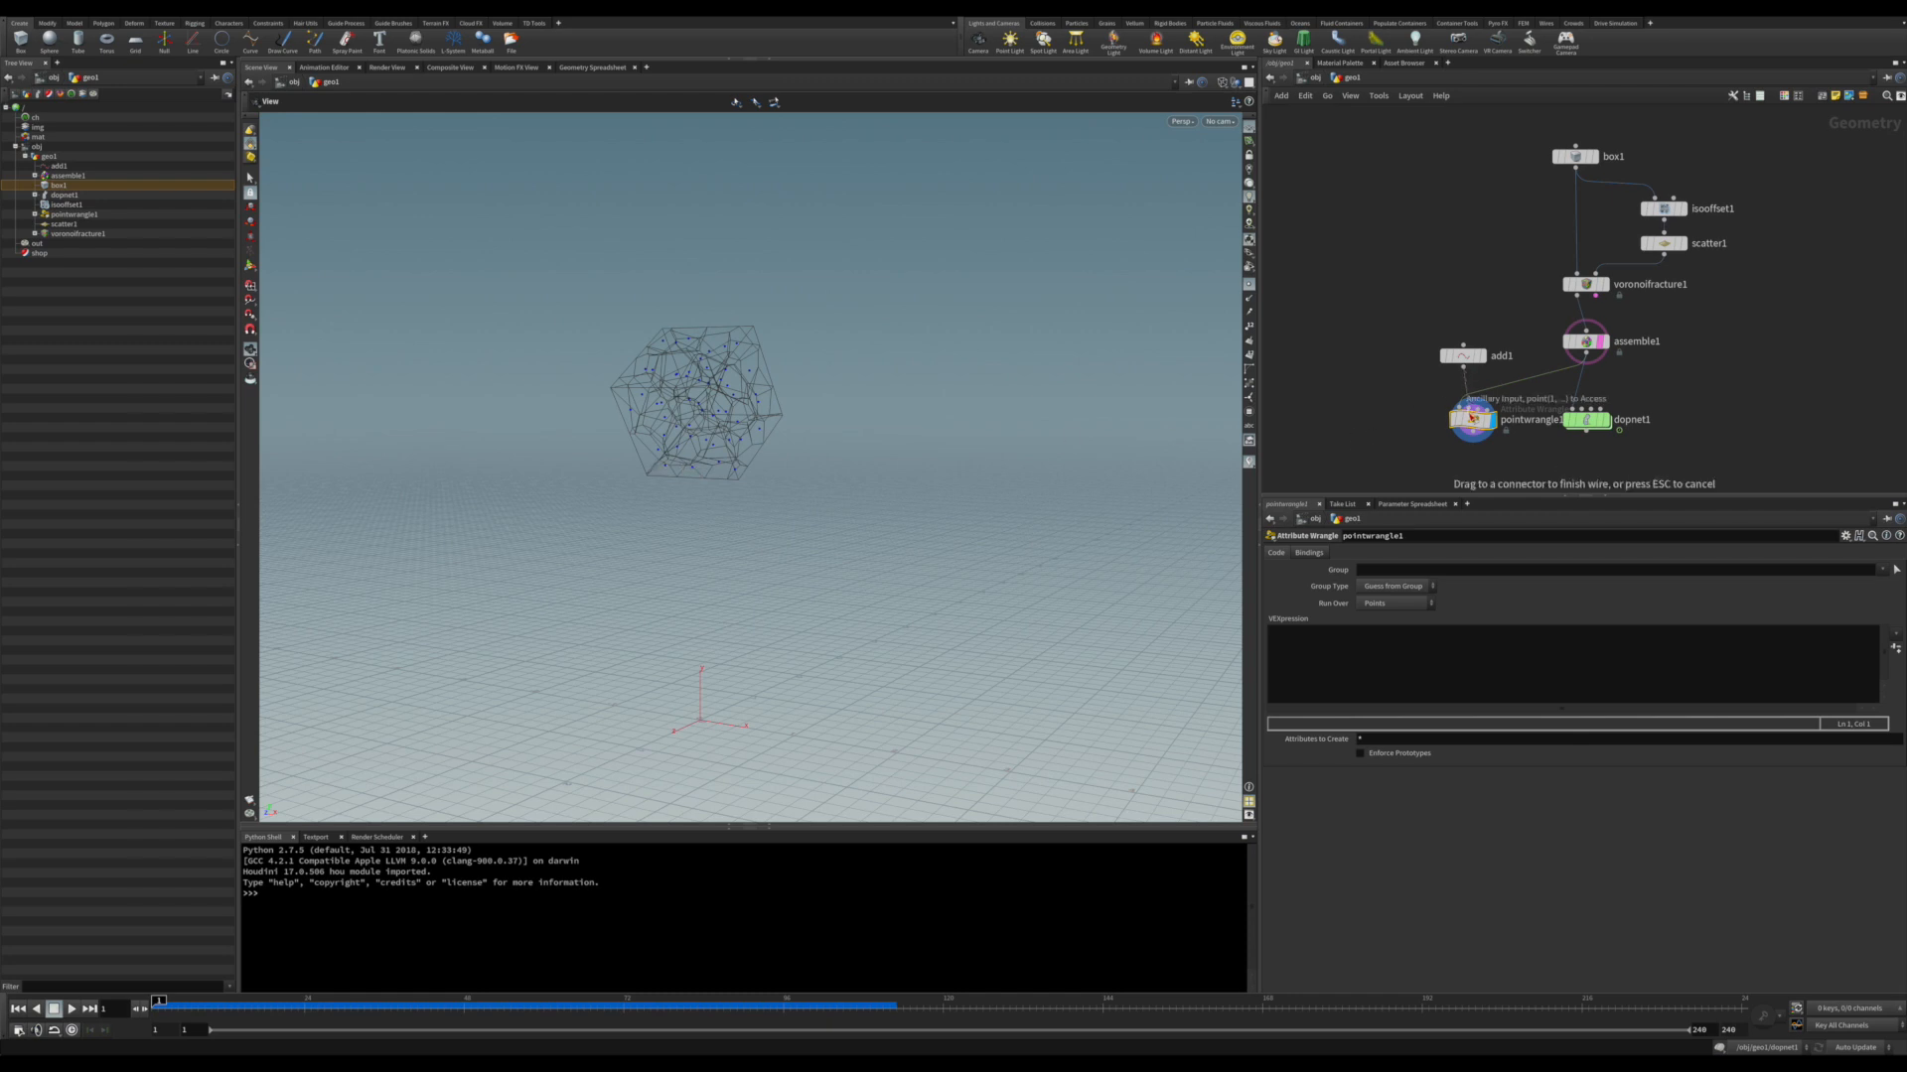
click(1475, 409)
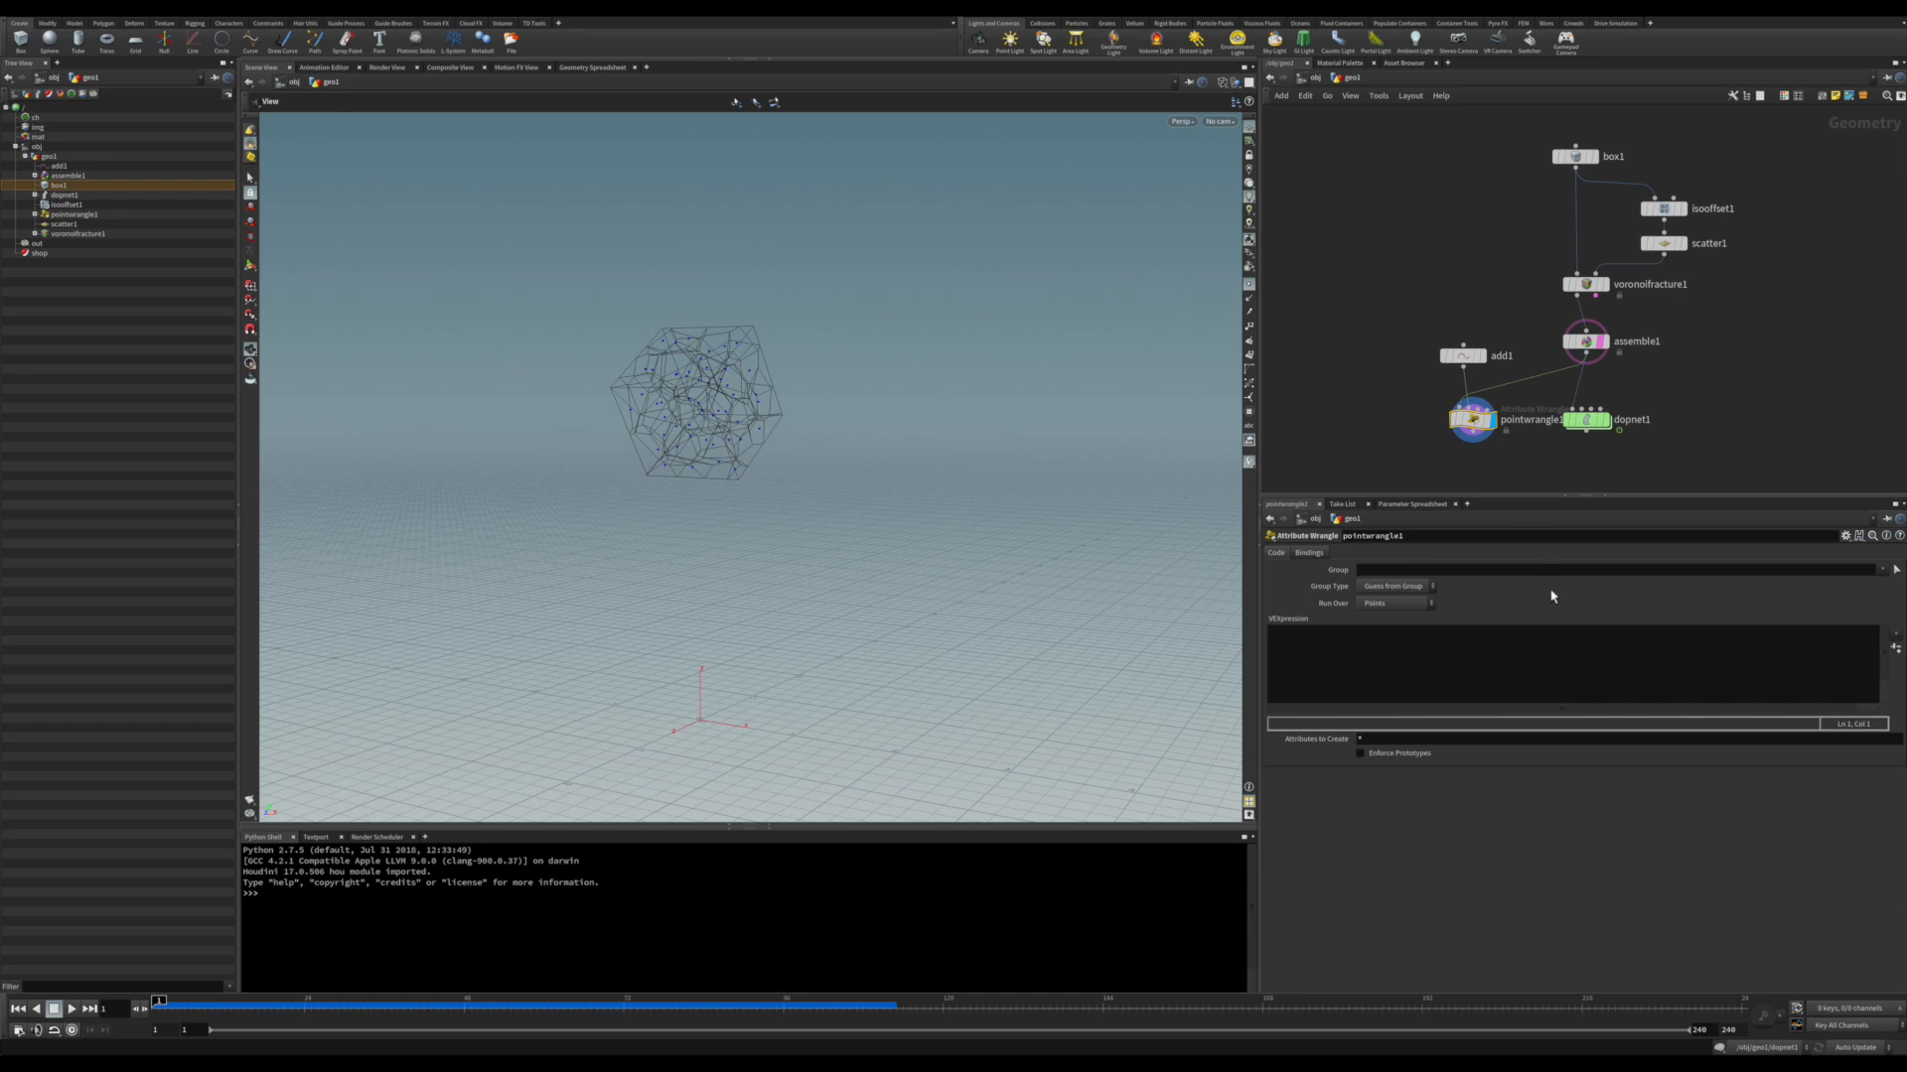
- Write 'vector anchor = pointattrib(1, "P", 0, 0);' in the wrangle and compile it
click(1446, 642)
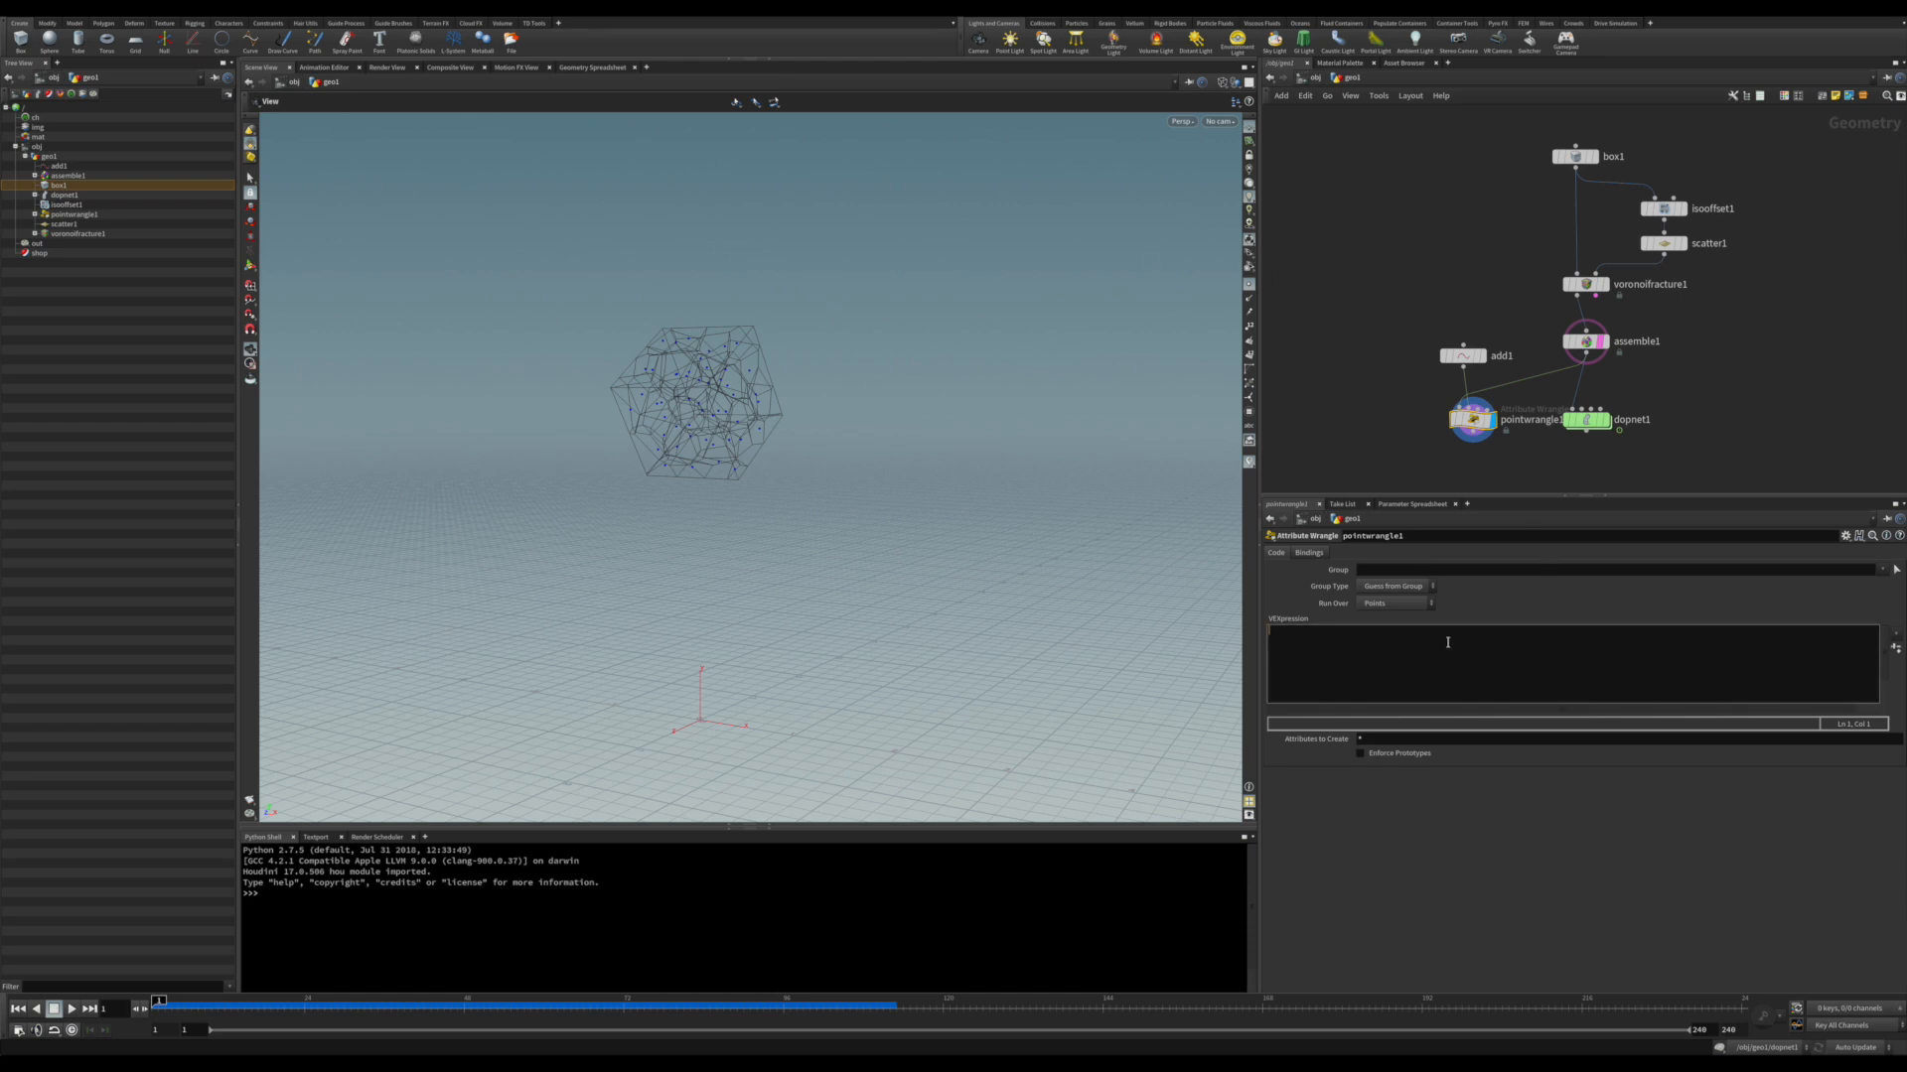
text(vector a)
text( nchor =)
text(poi)
text(nn)
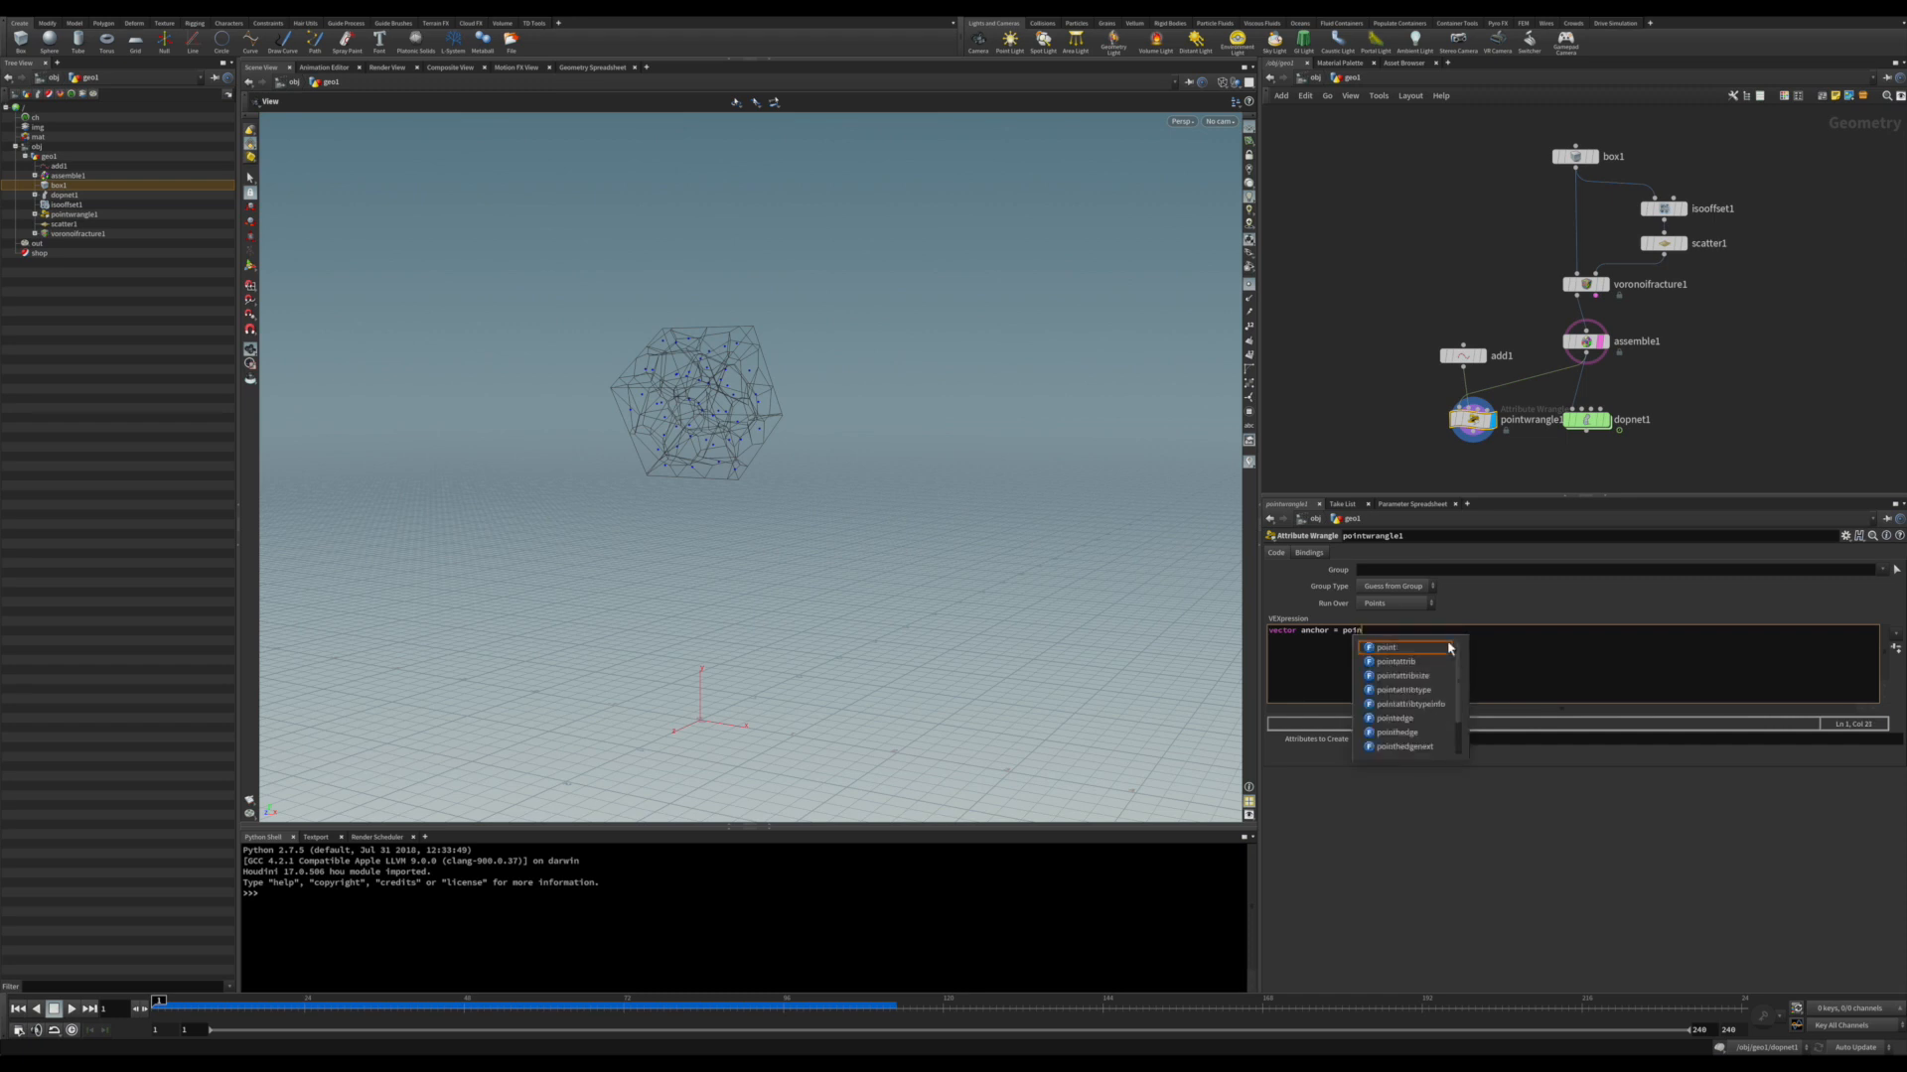
text(tattrib)
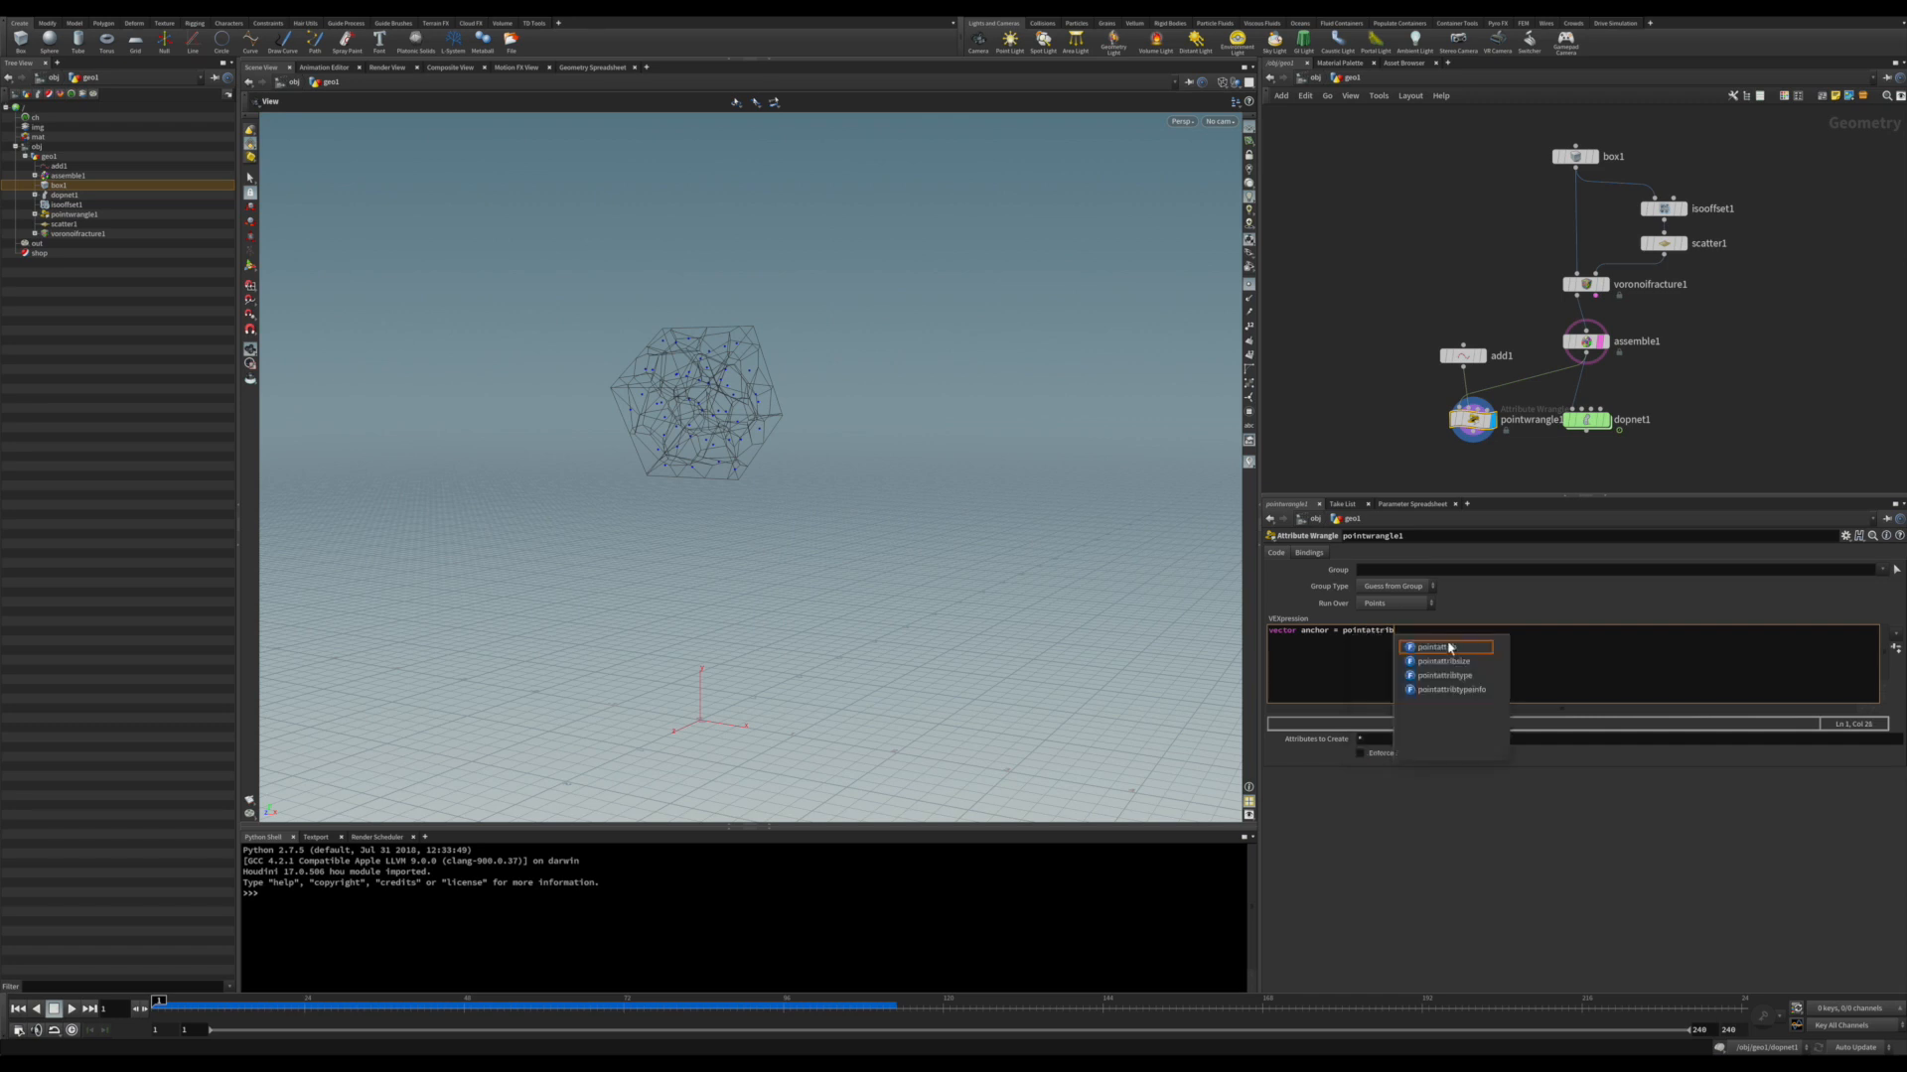
text((1, "P",)
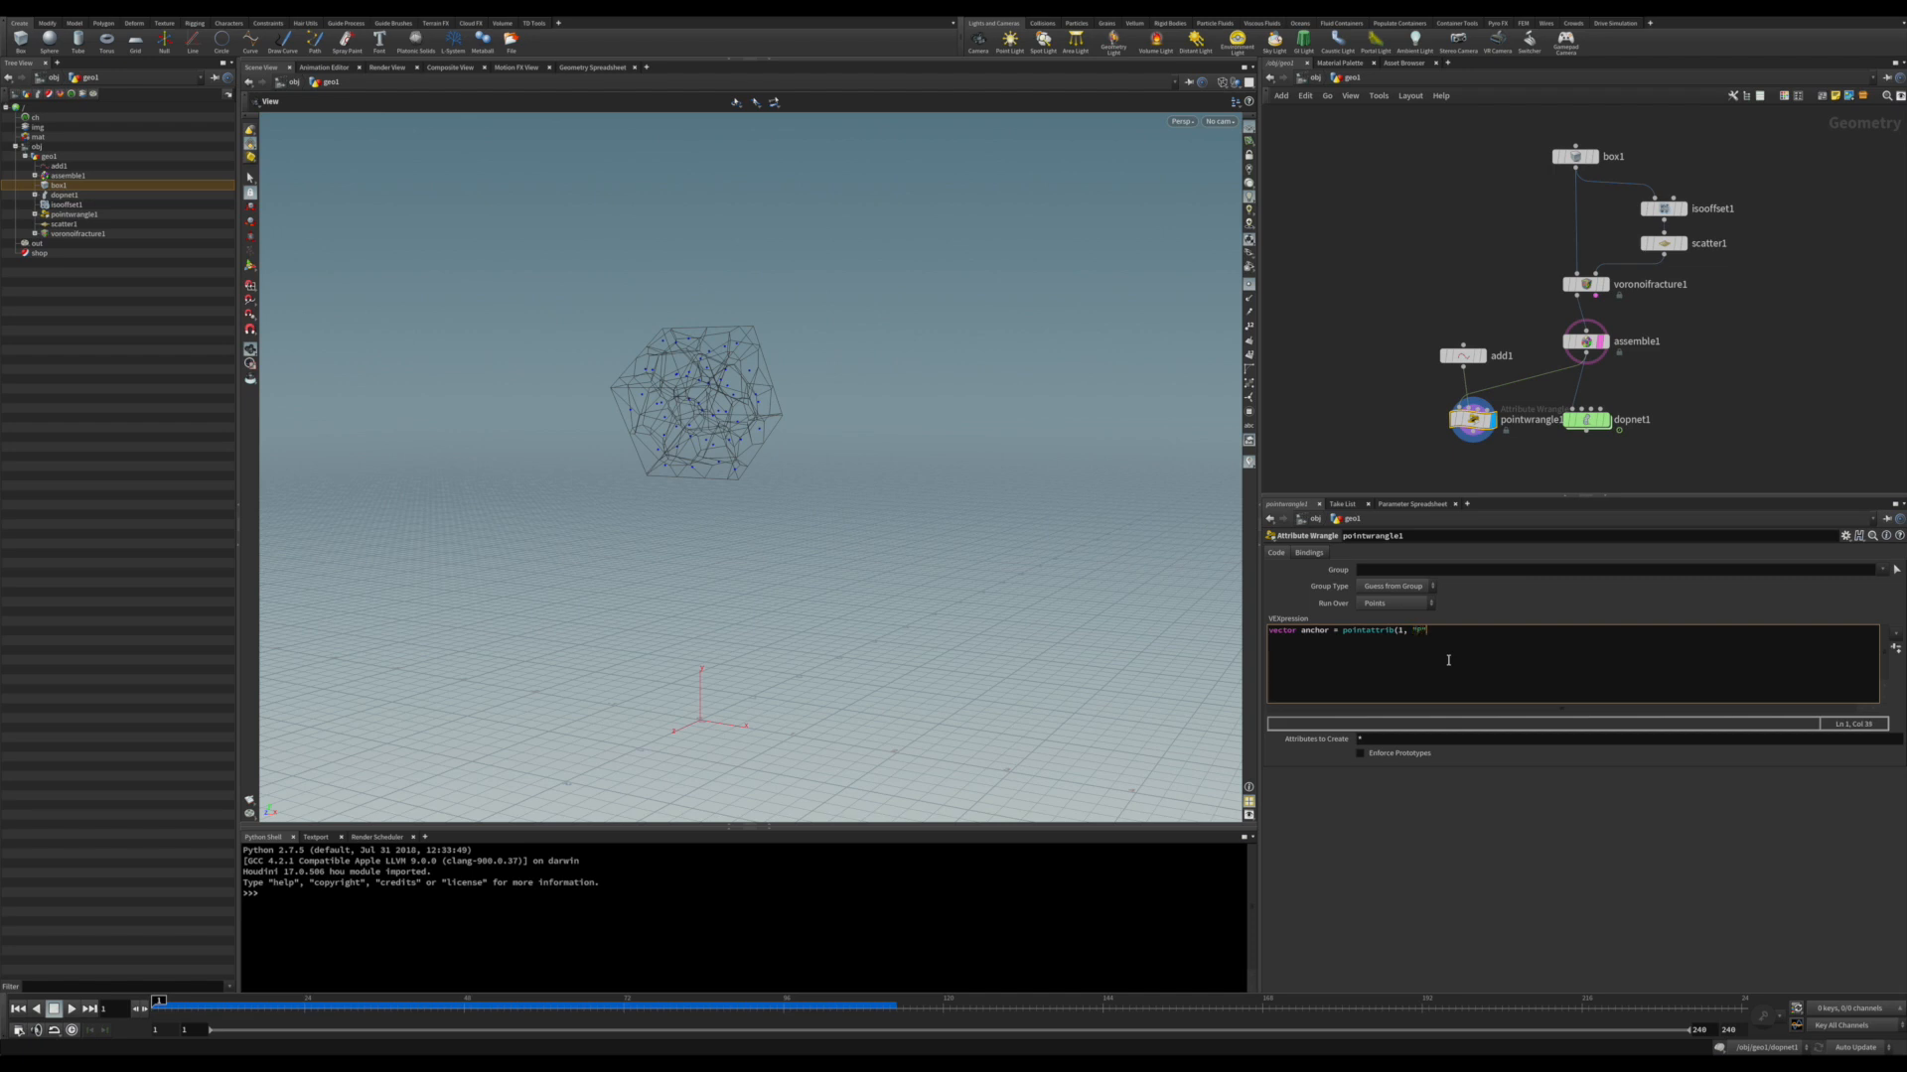
click(1463, 355)
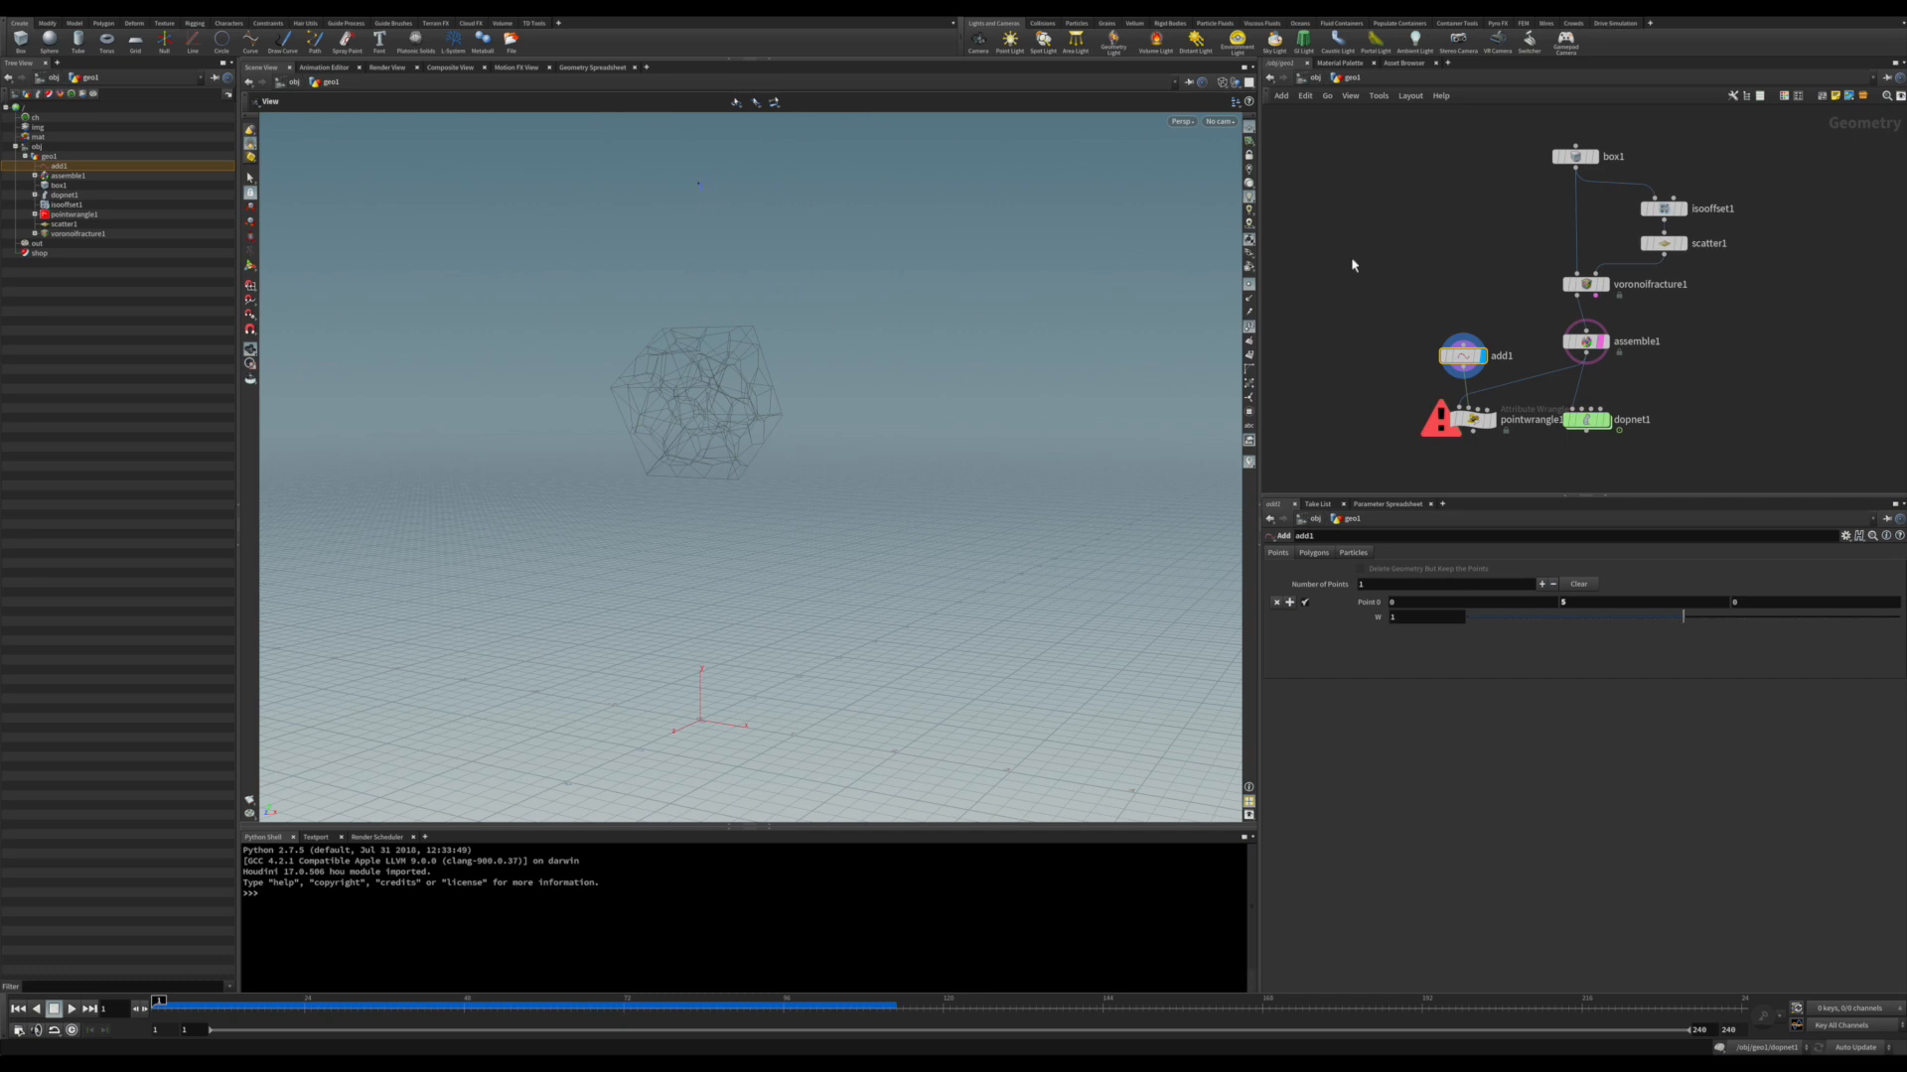
click(1478, 424)
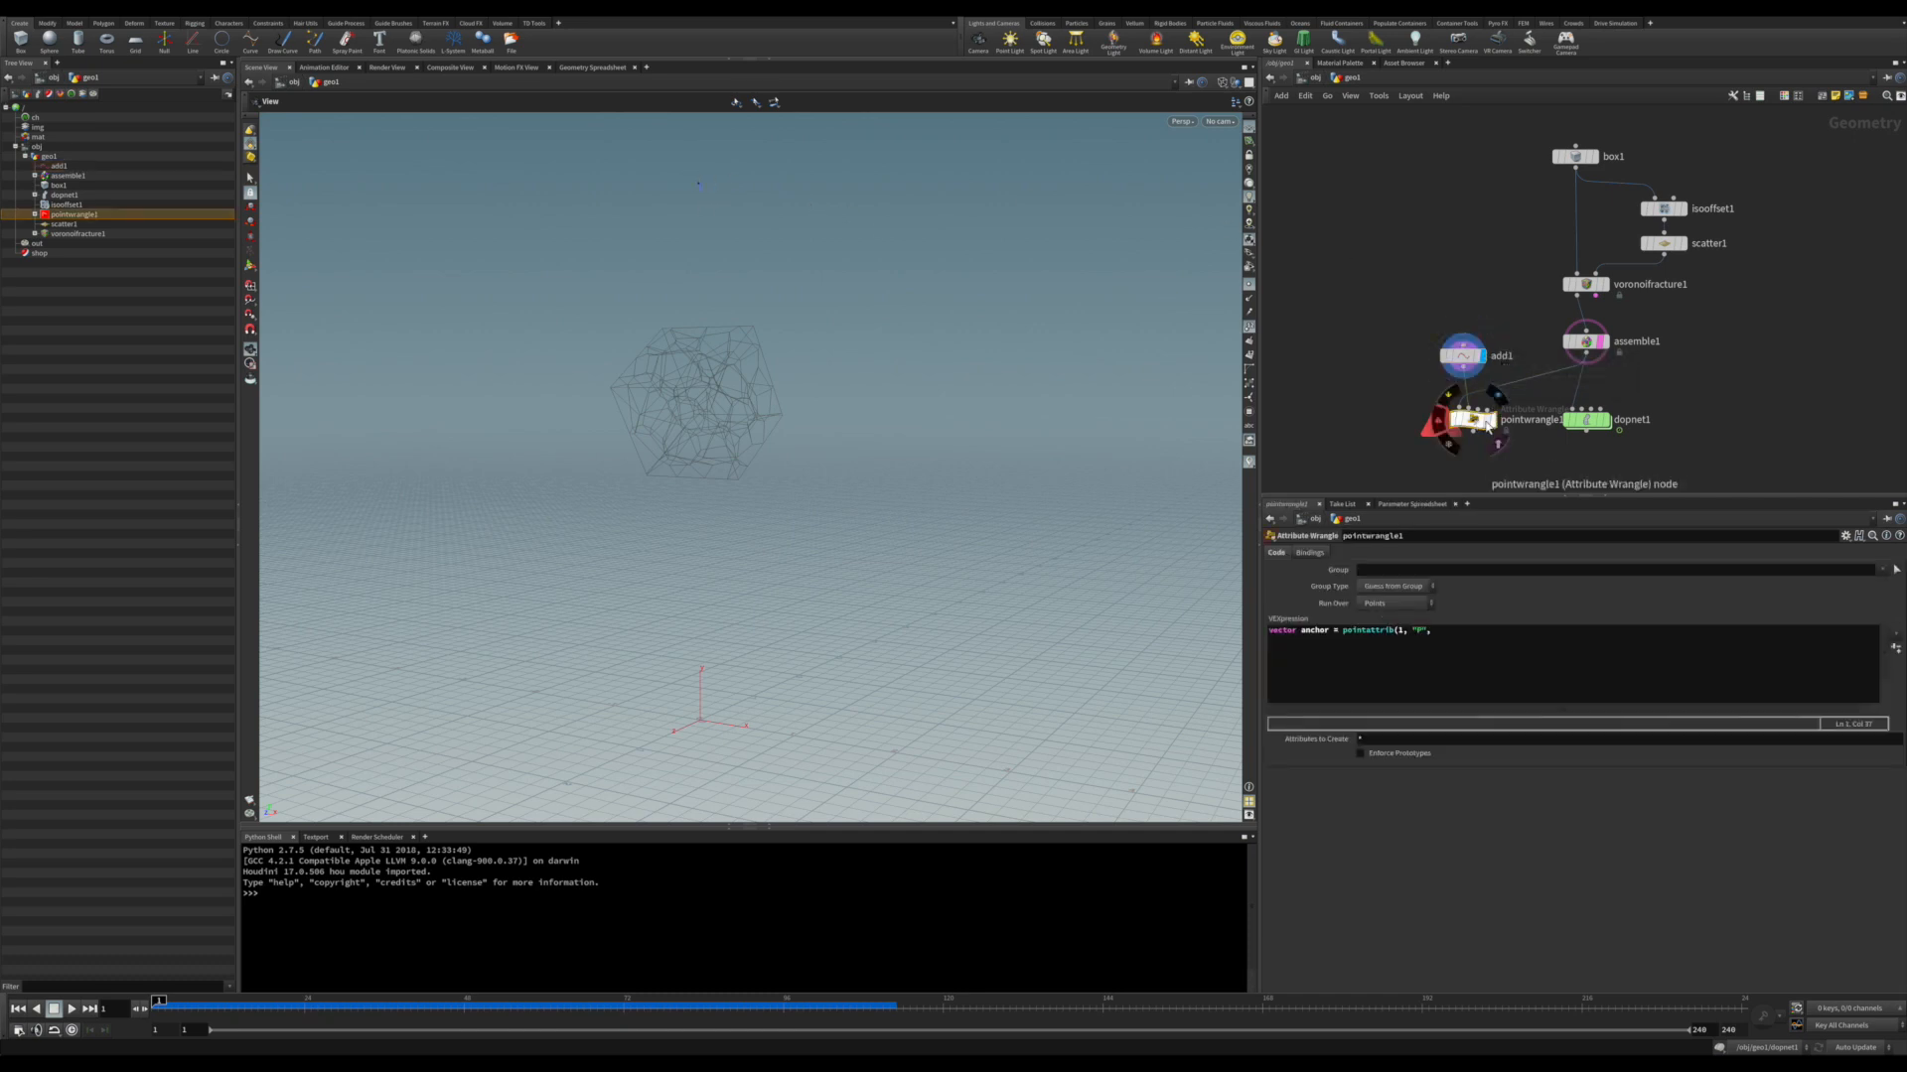
click(1462, 629)
text(0, 0);)
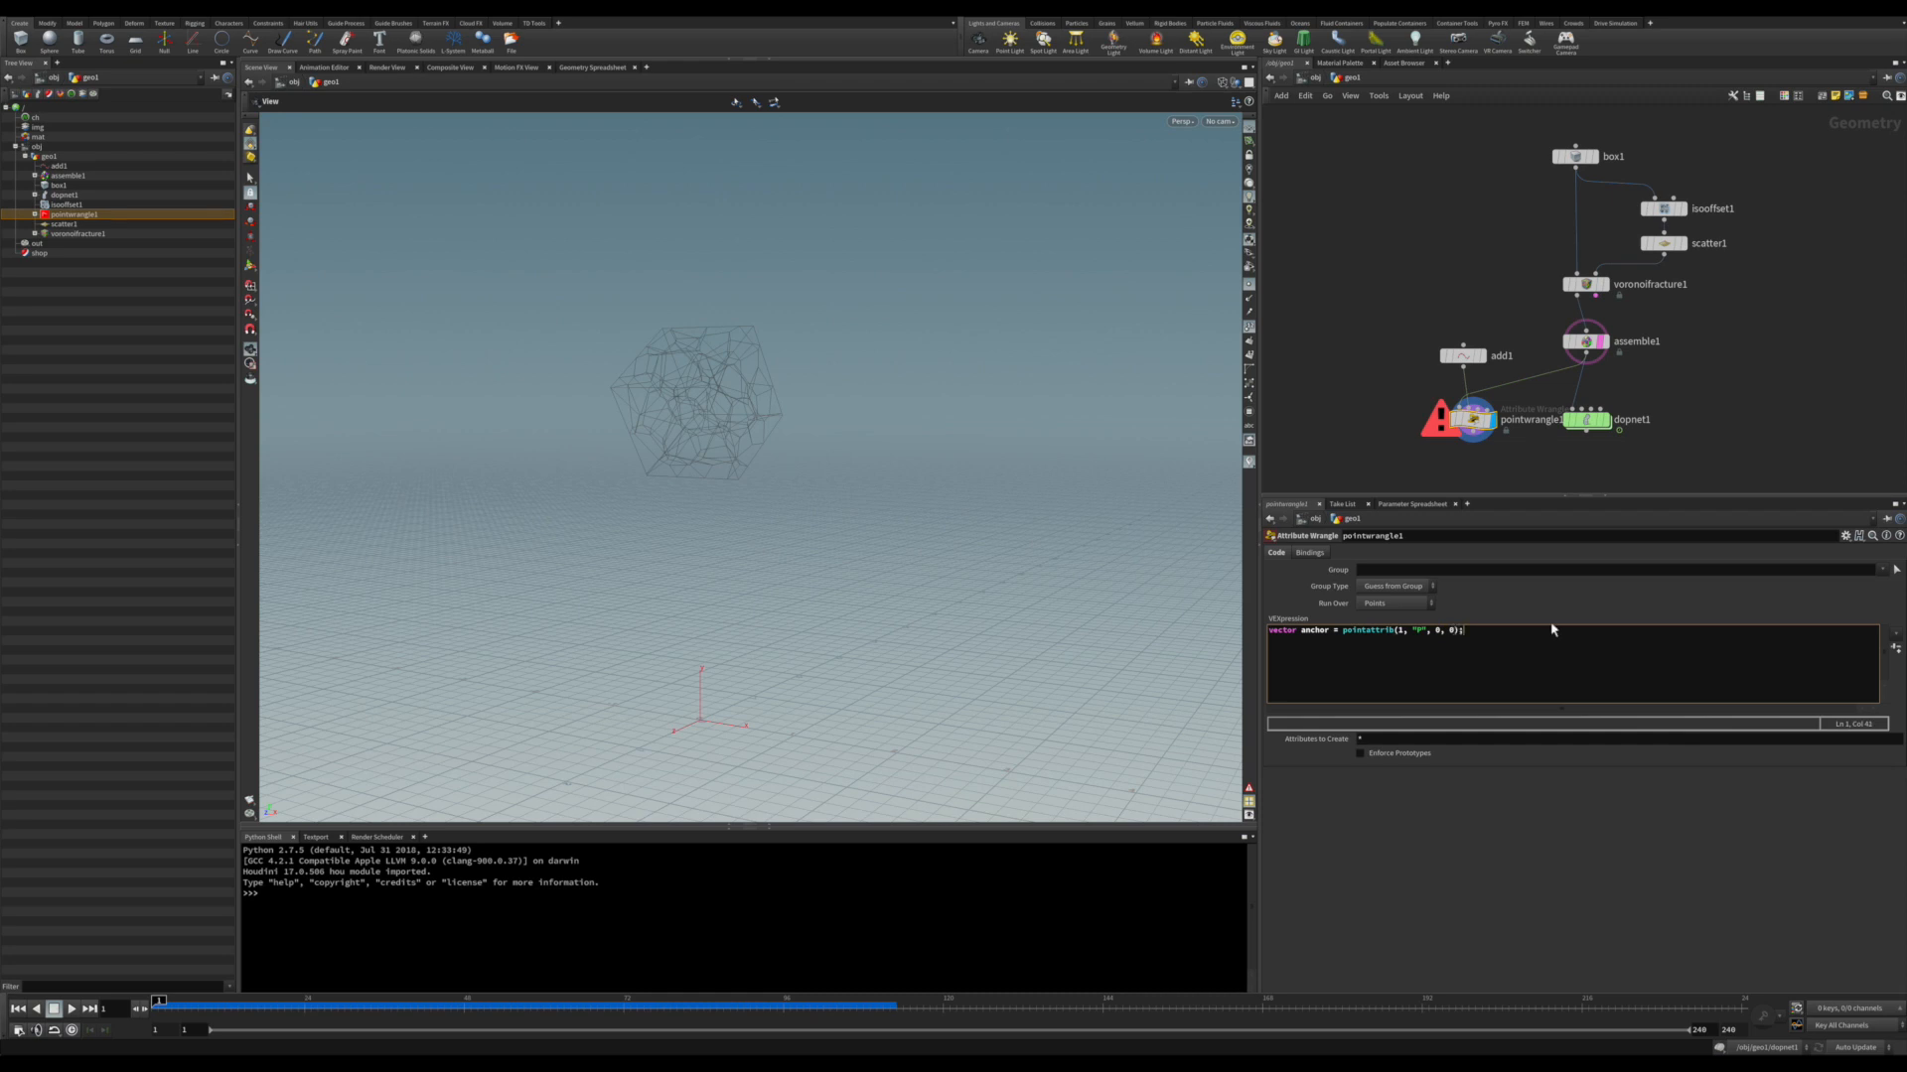
key(ctrl+Return)
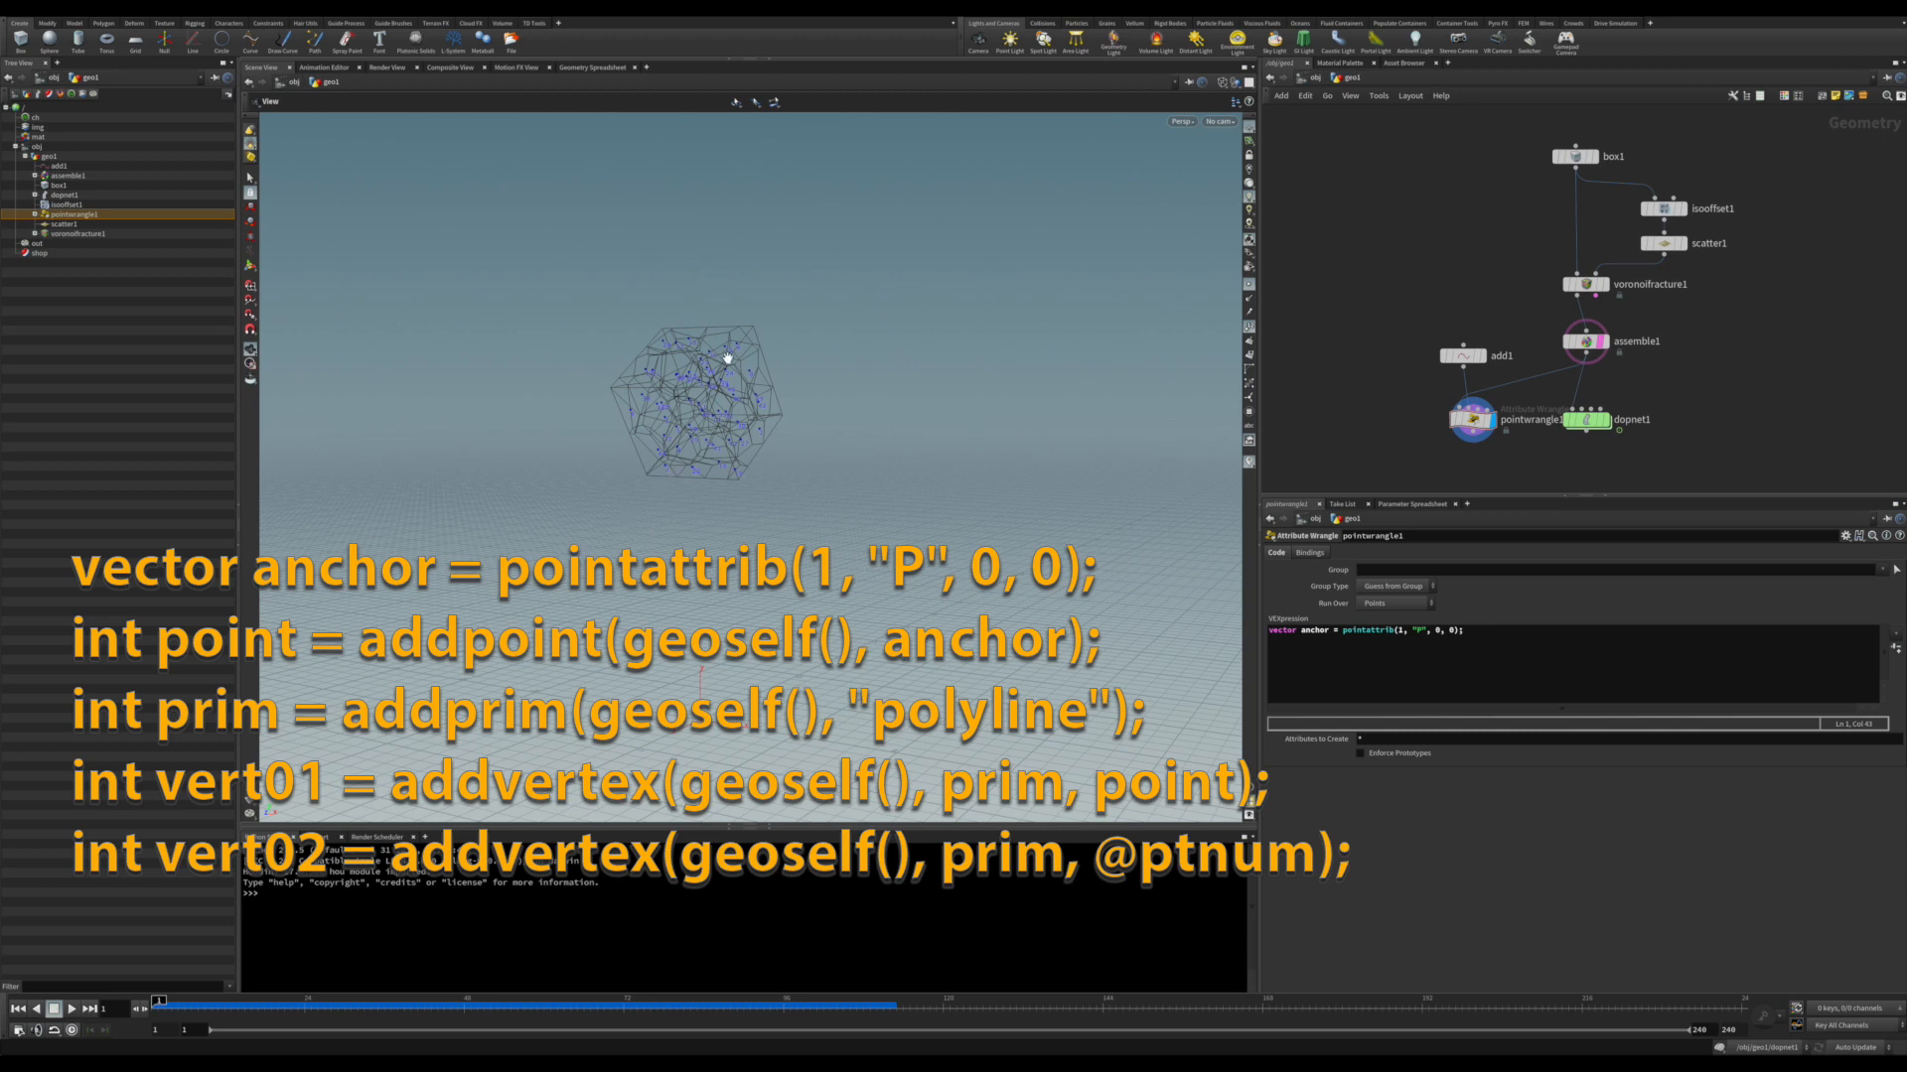
- Add the line 'int point = addpoint(geoself(), anchor);' reusing the anchor variable
click(1484, 640)
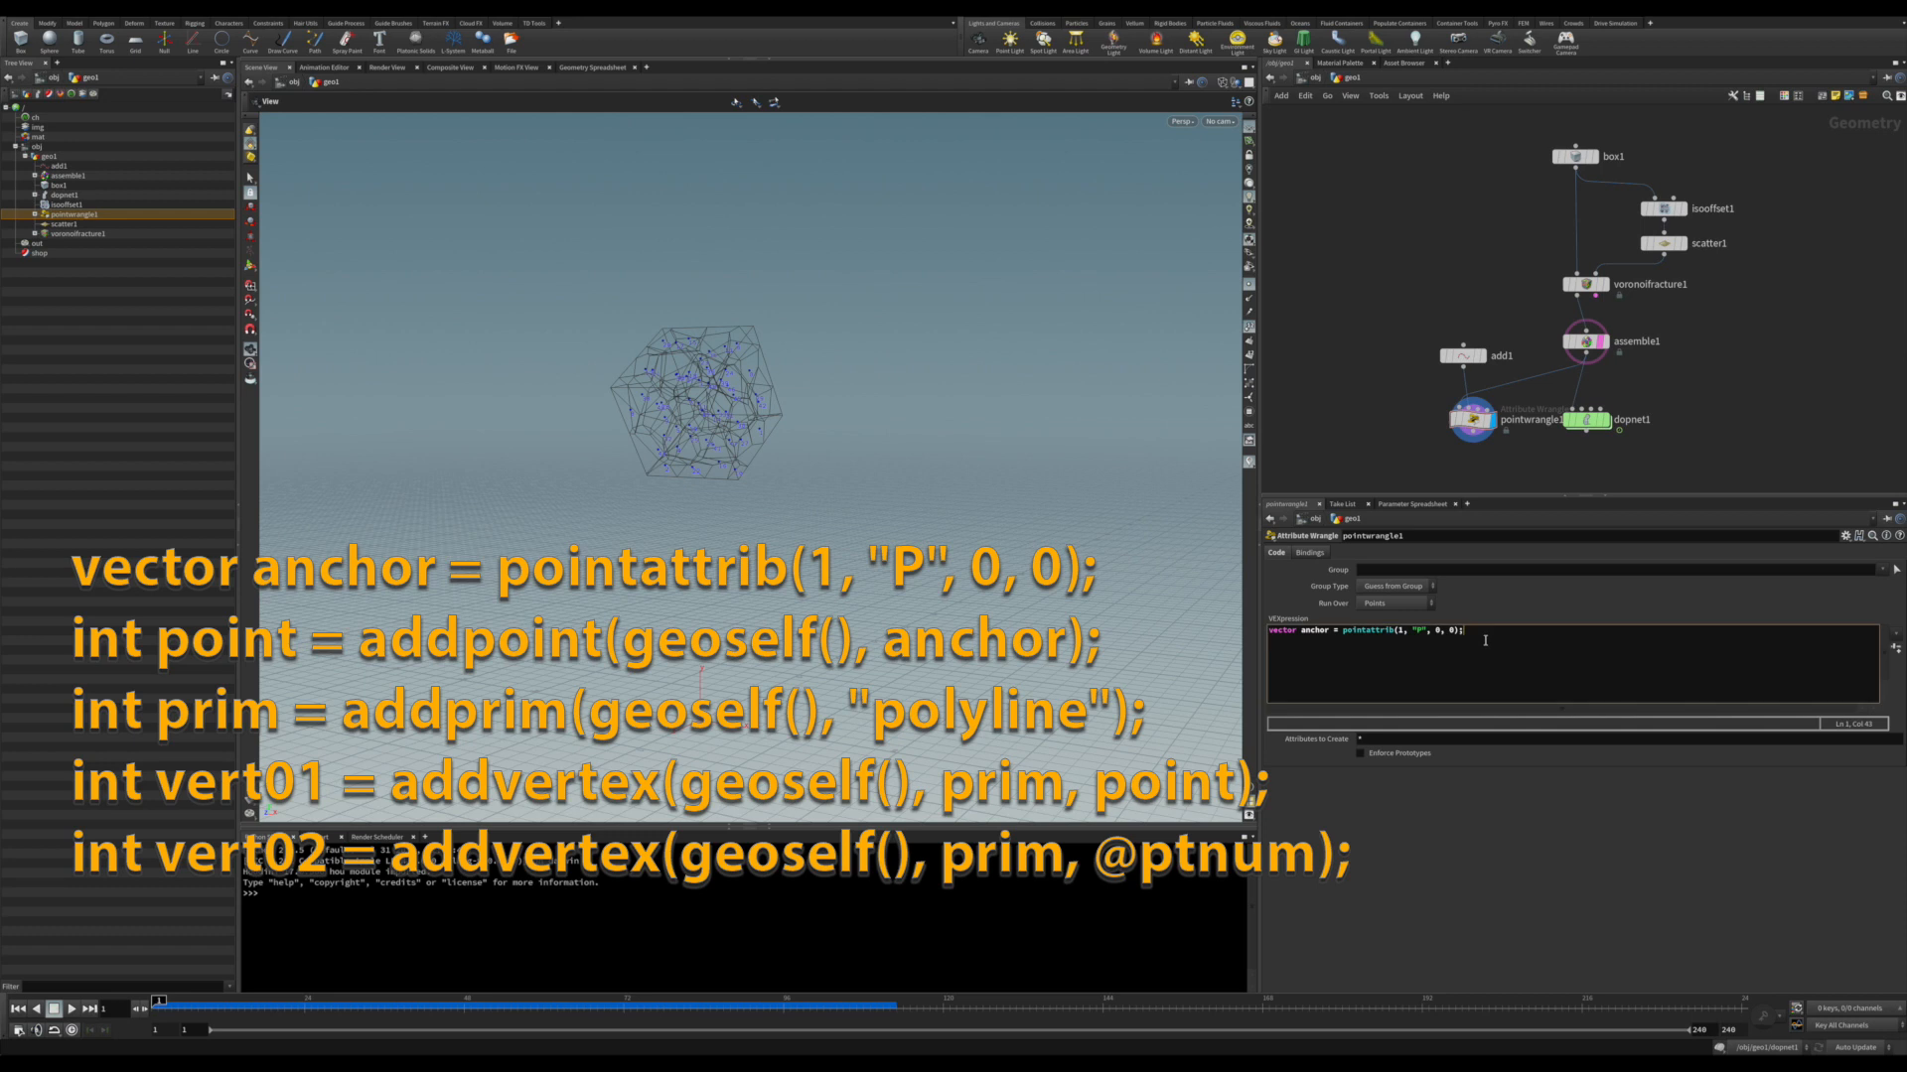
text(int )
text(point = a)
text( d)
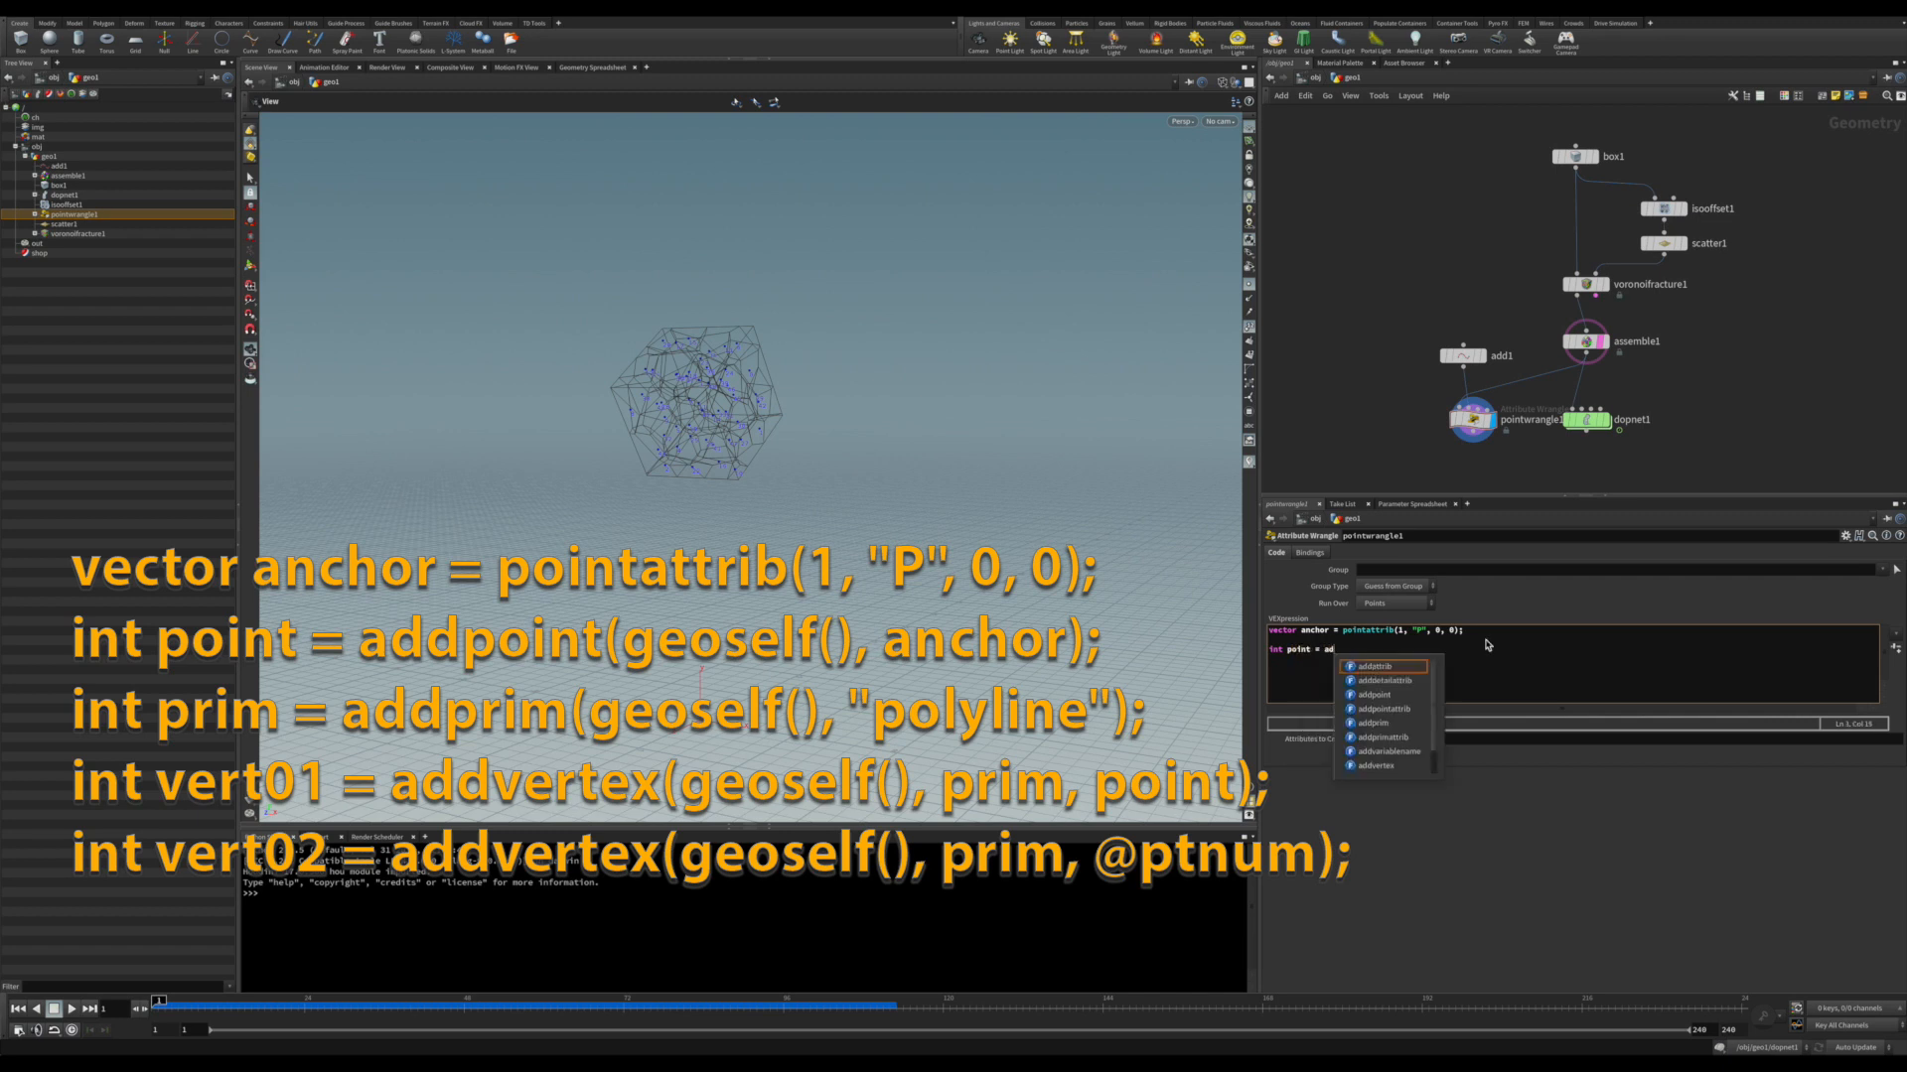
text(dpoint)
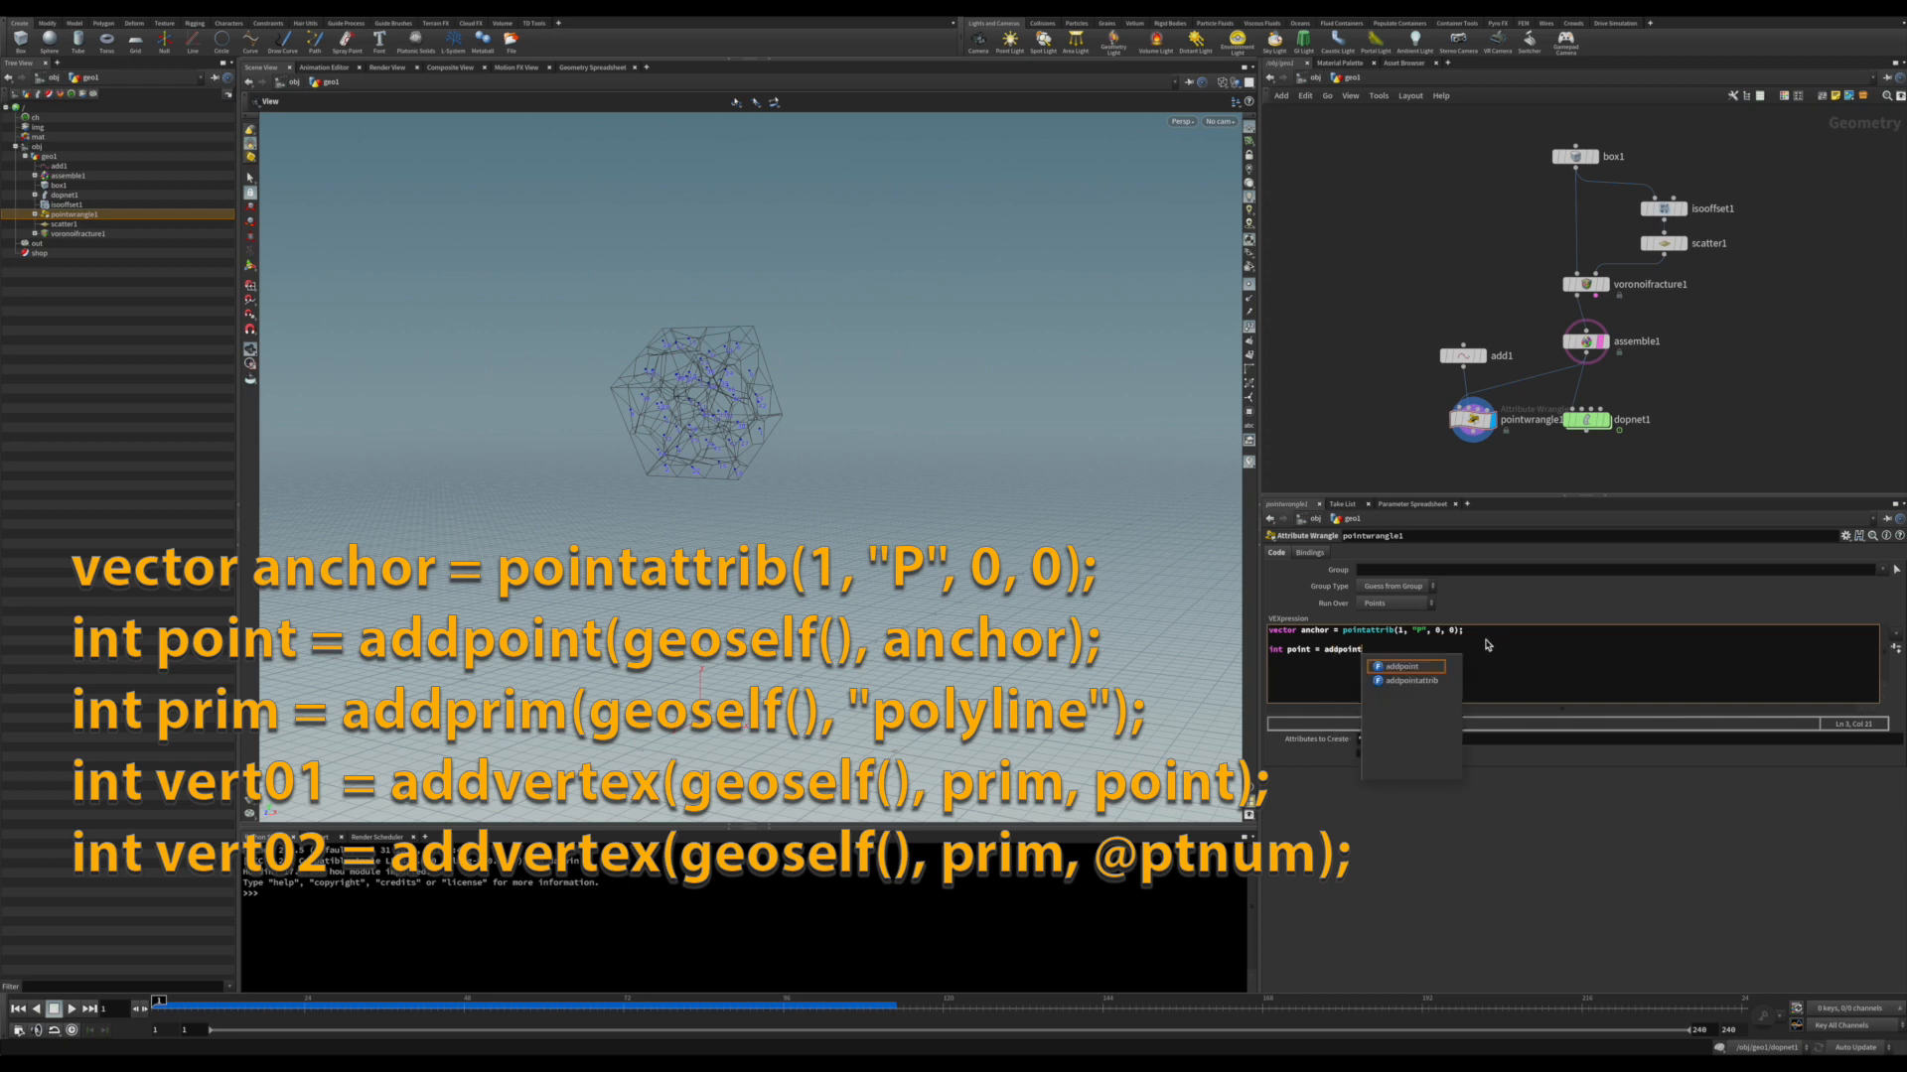
text(()
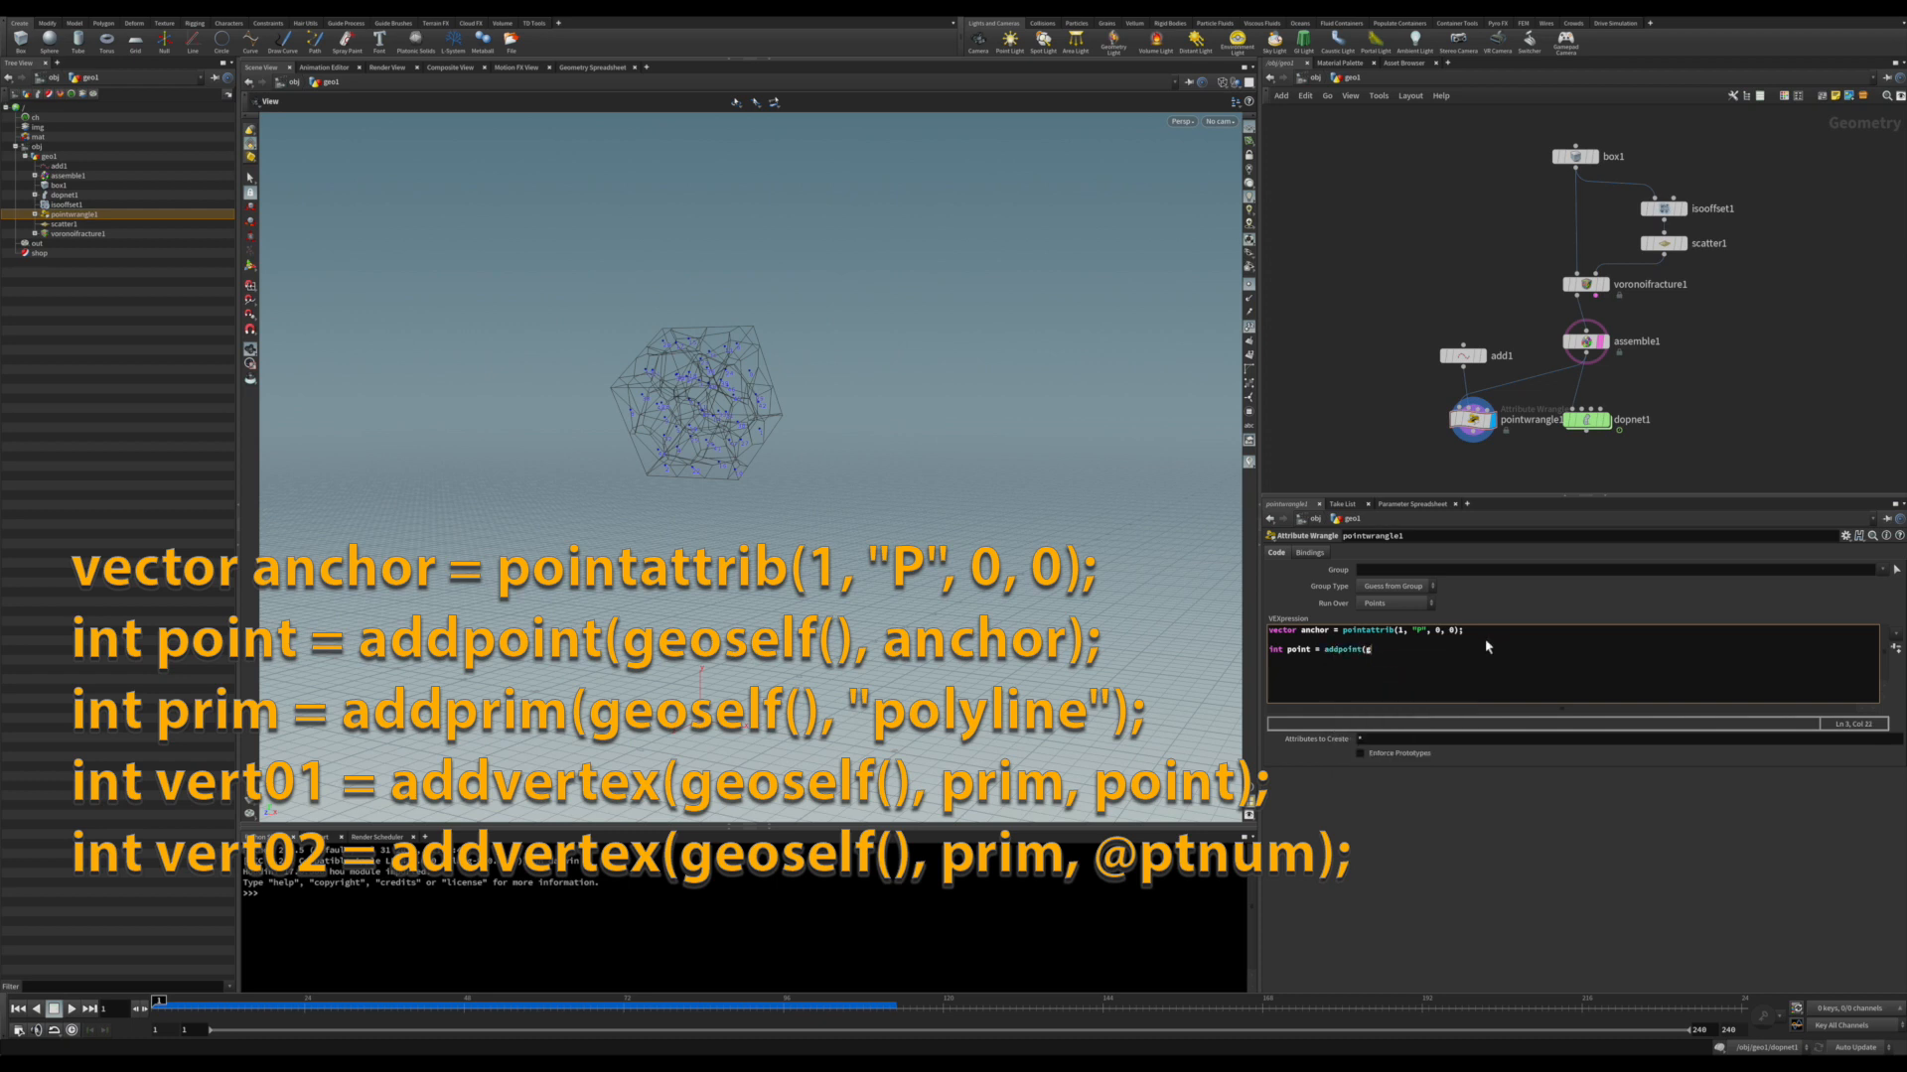
text(e)
text(oself()
text(())
drag(1334, 631, 1305, 632)
middle_click(1426, 658)
- Add the line 'int prim = addprim(geoself(), "polyline");' via autocomplete
key(Return)
text(in)
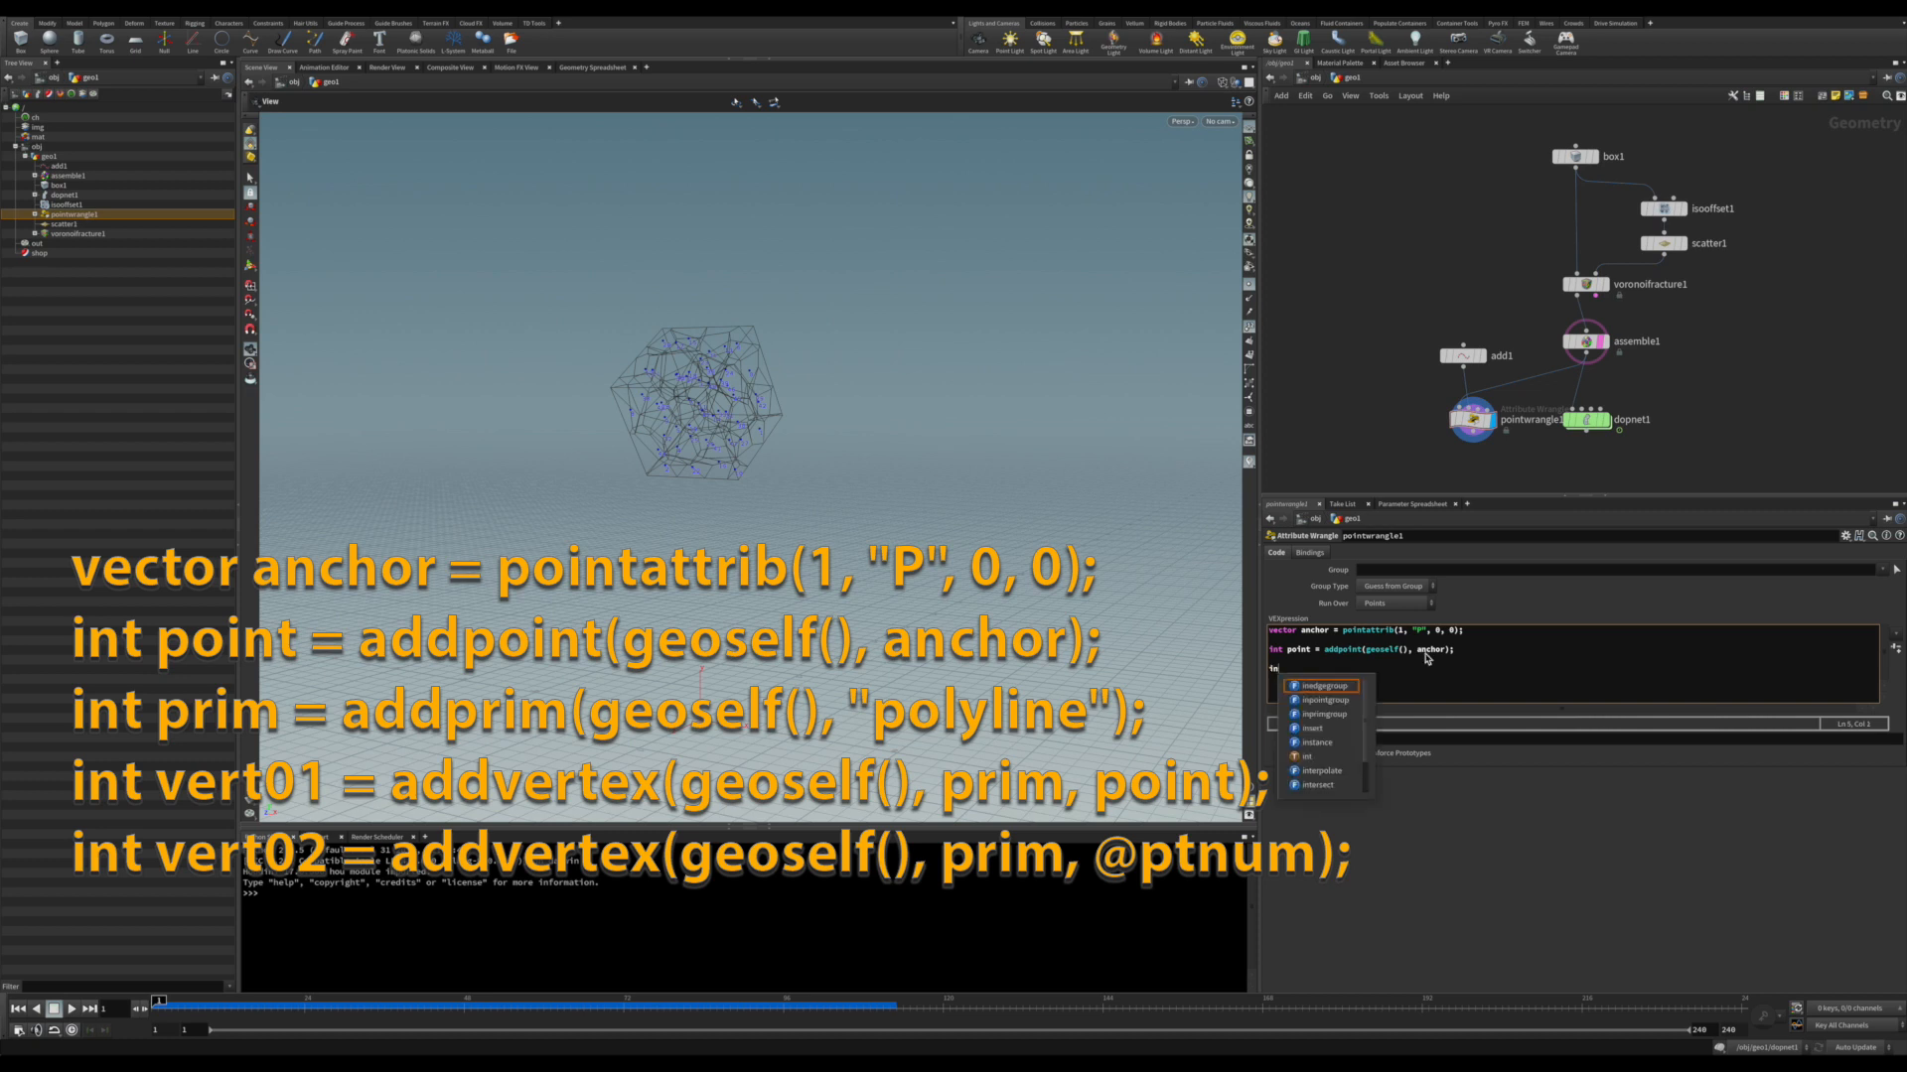
text(t )
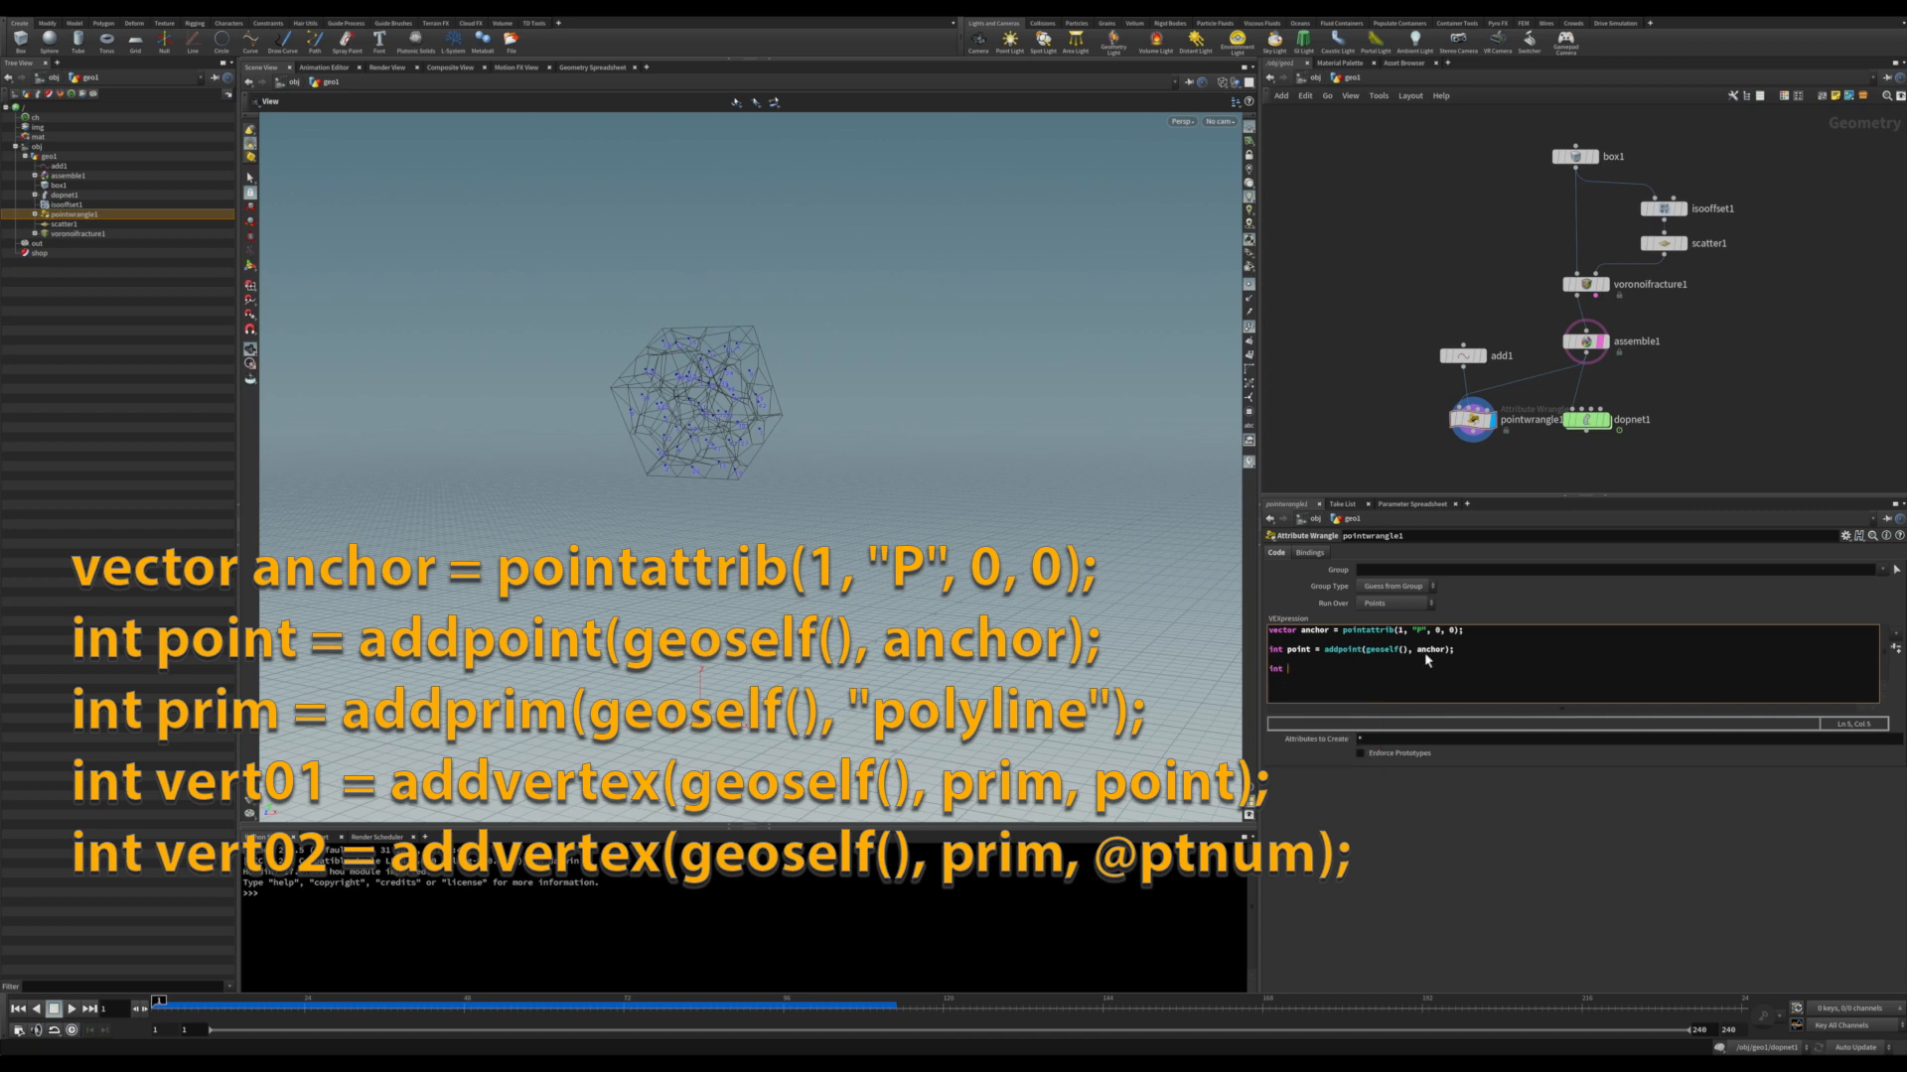
text(prim)
text( = add)
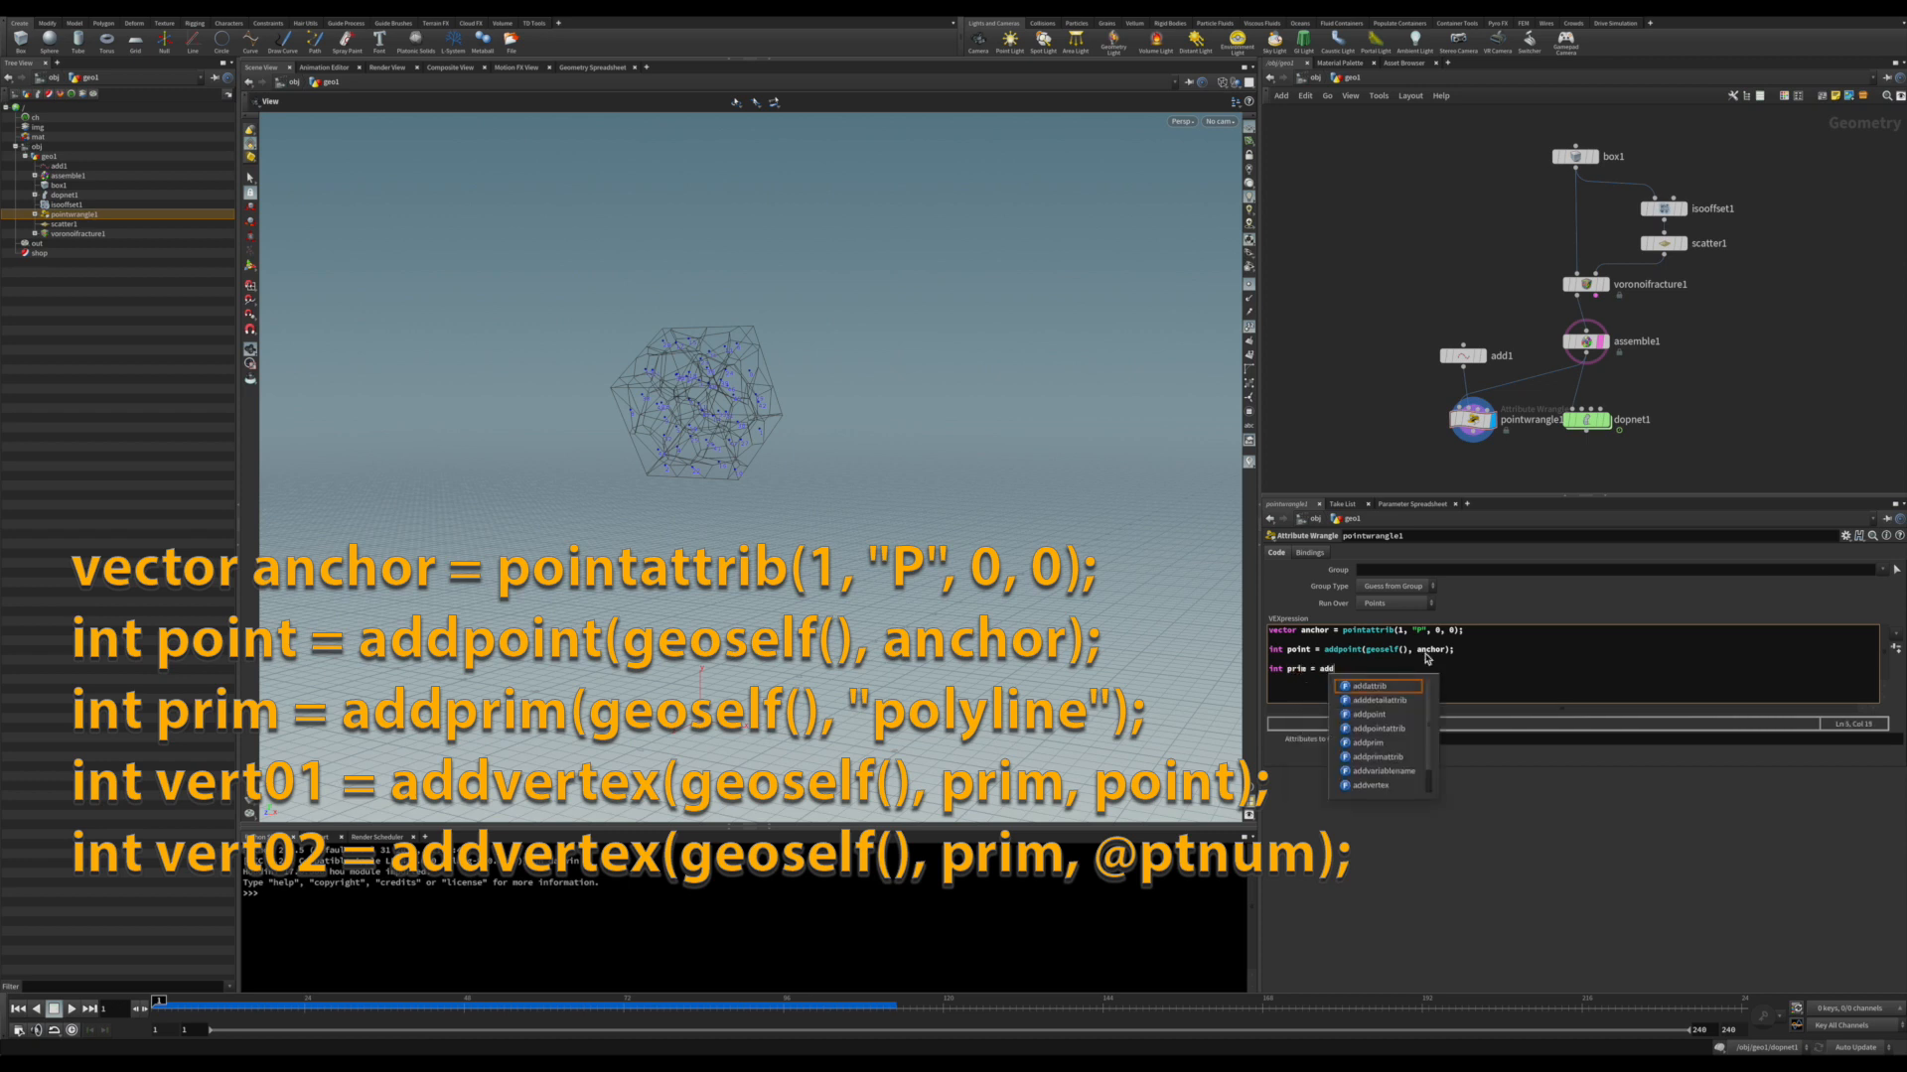
key(Down)
key(Down)
key(Down)
key(Return)
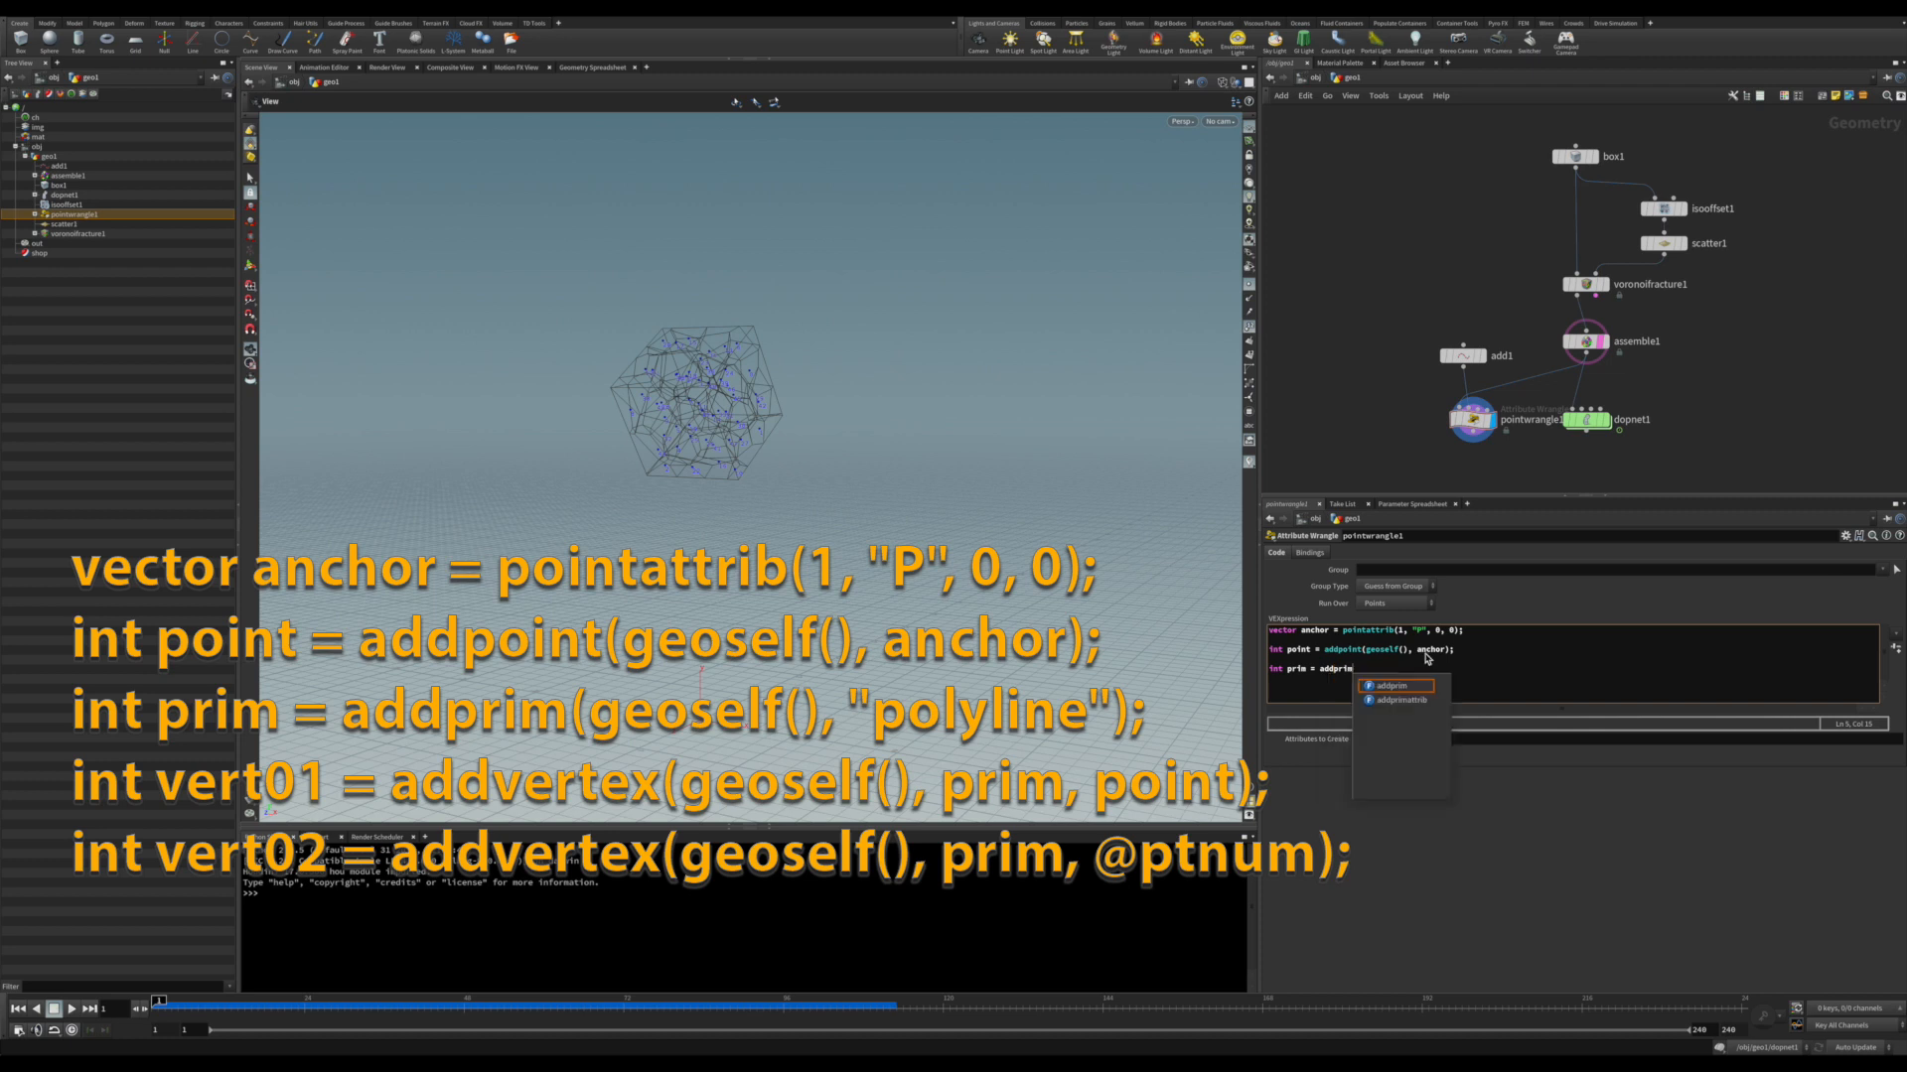
text(()
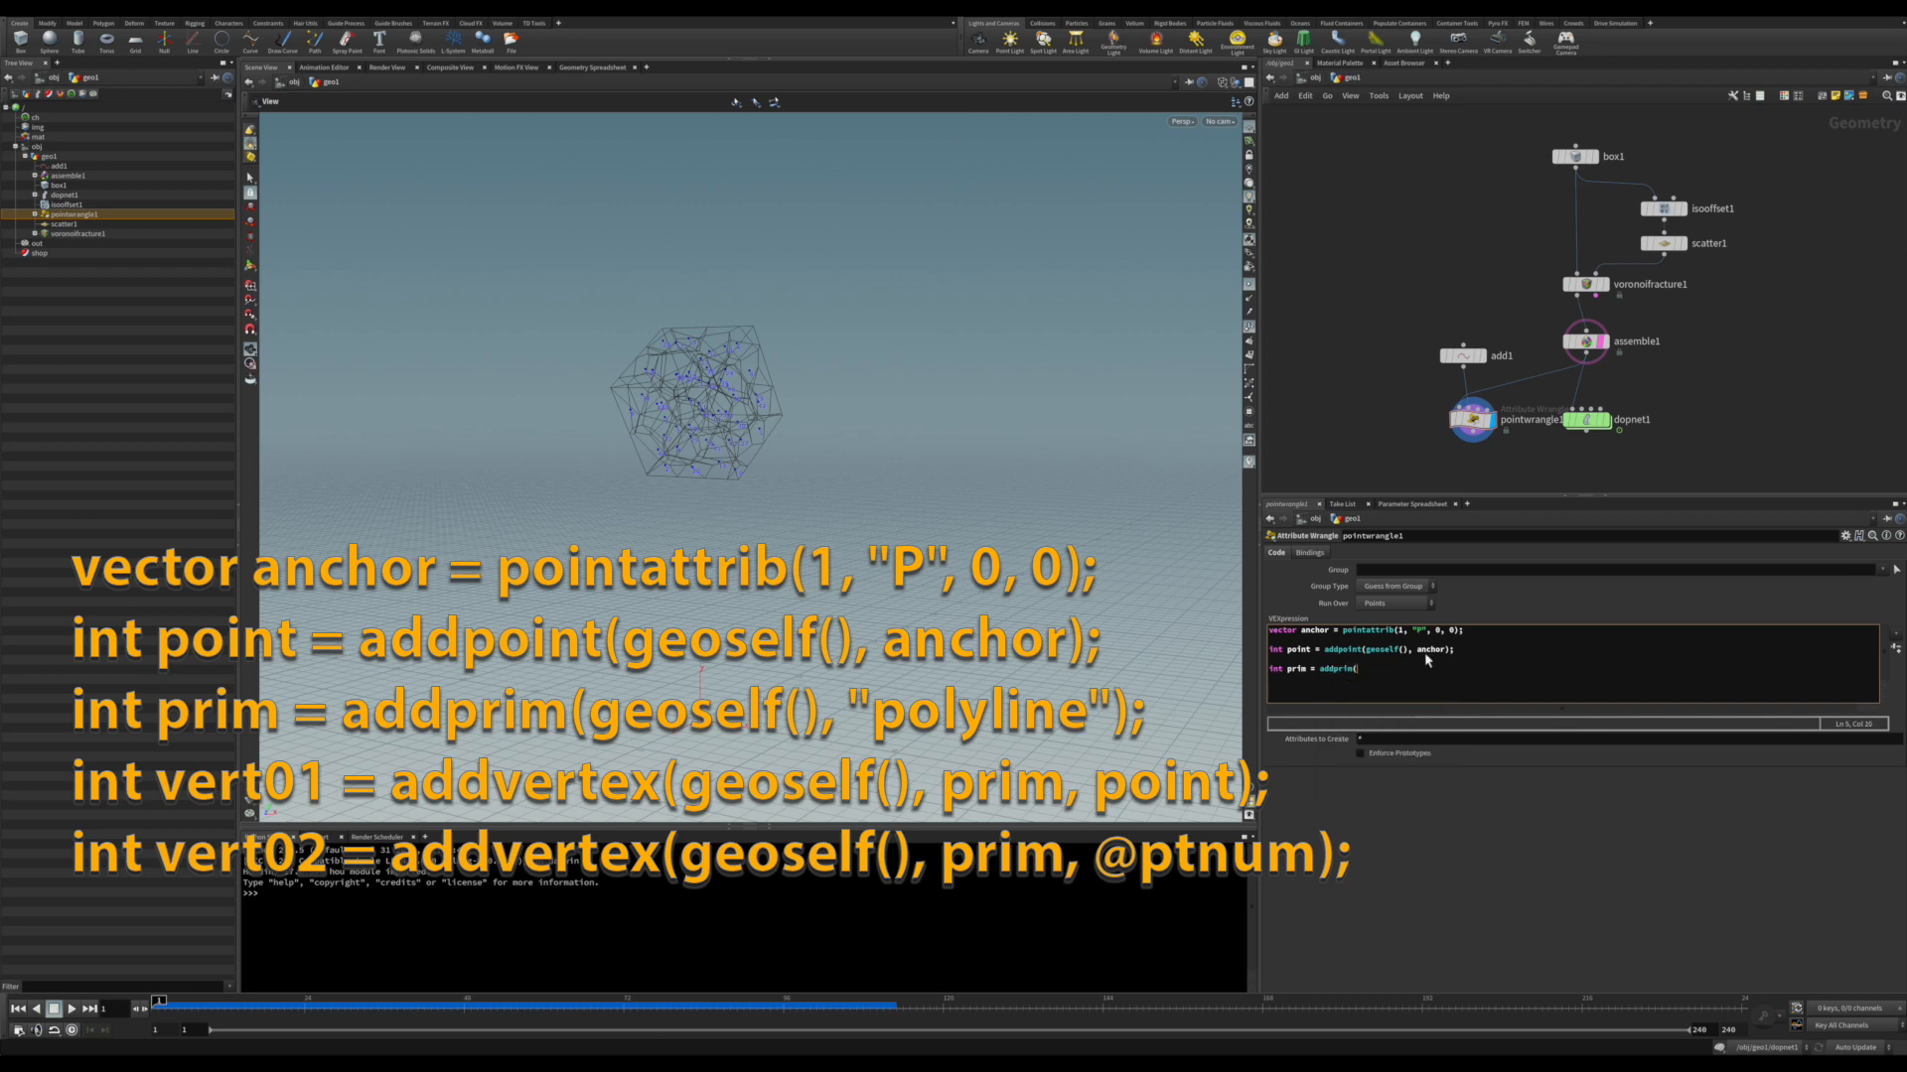
text(ge)
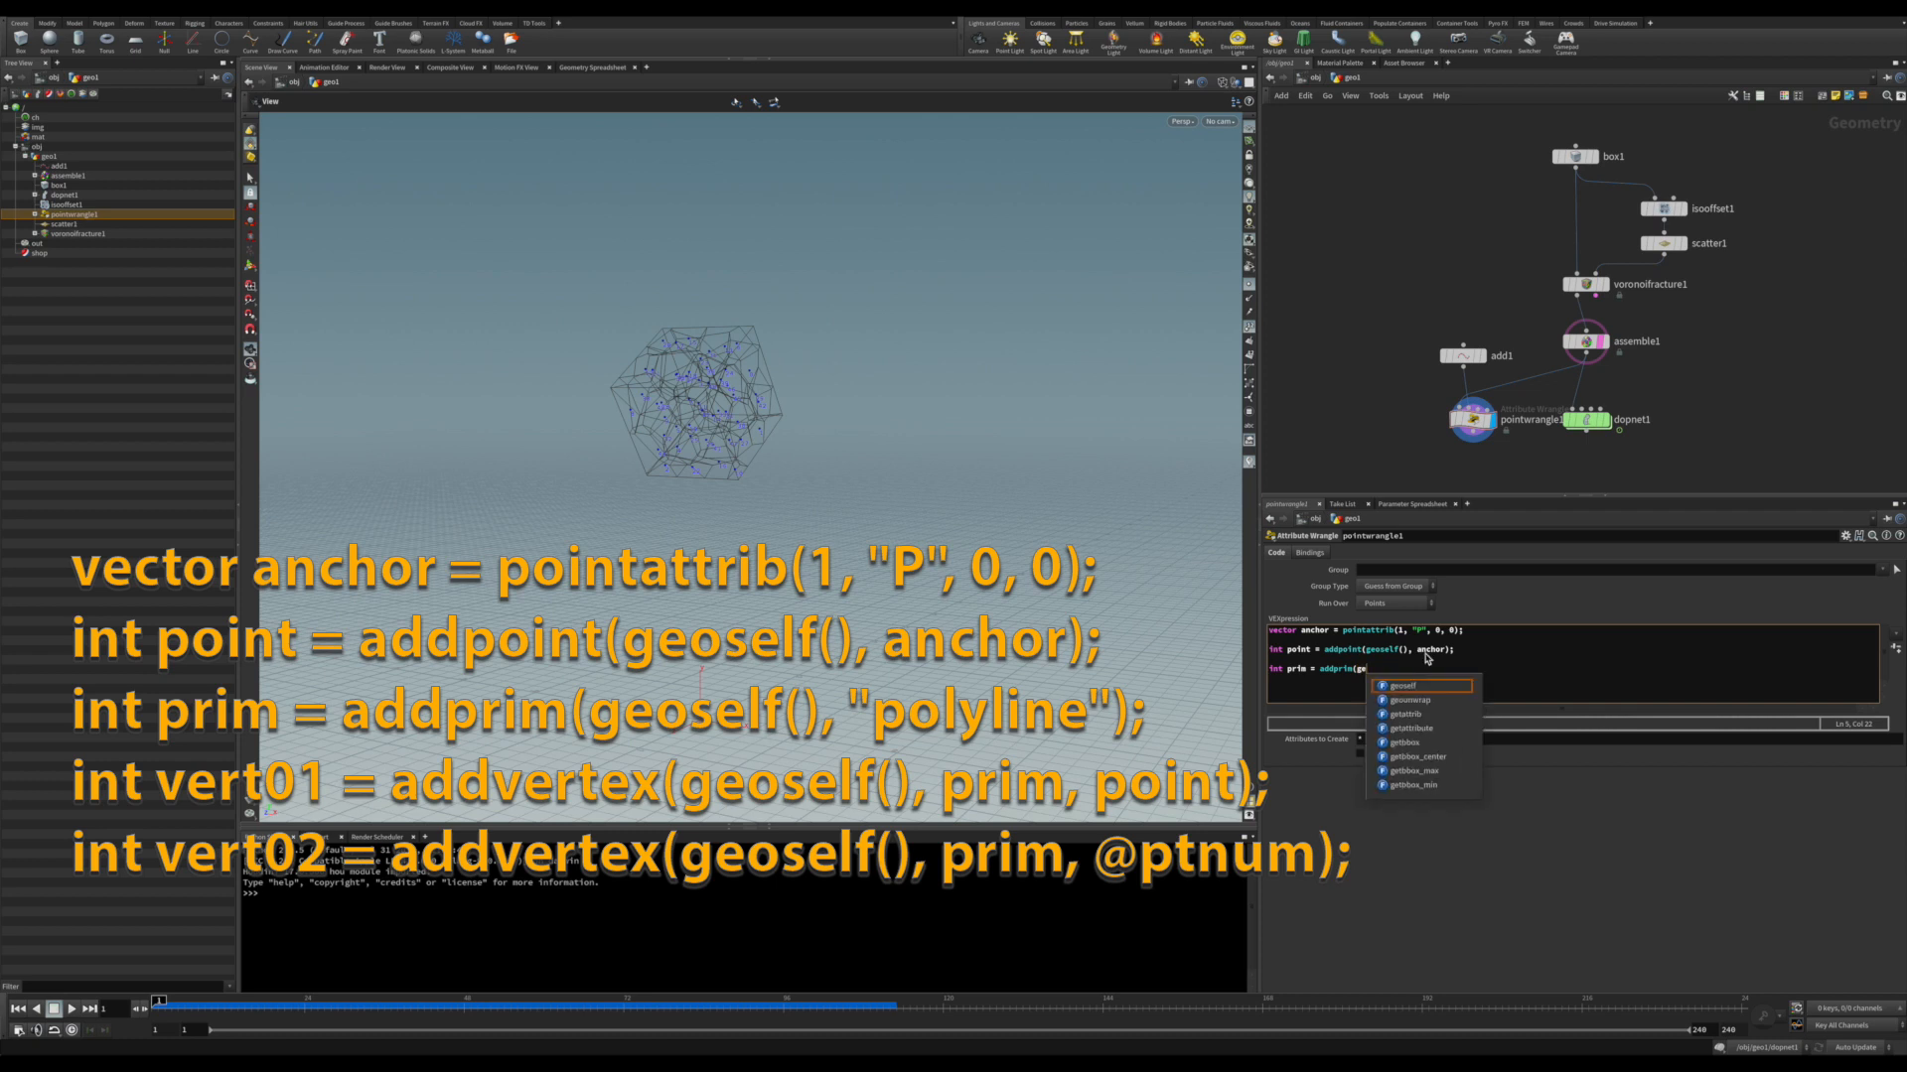
key(Return)
text((), "p)
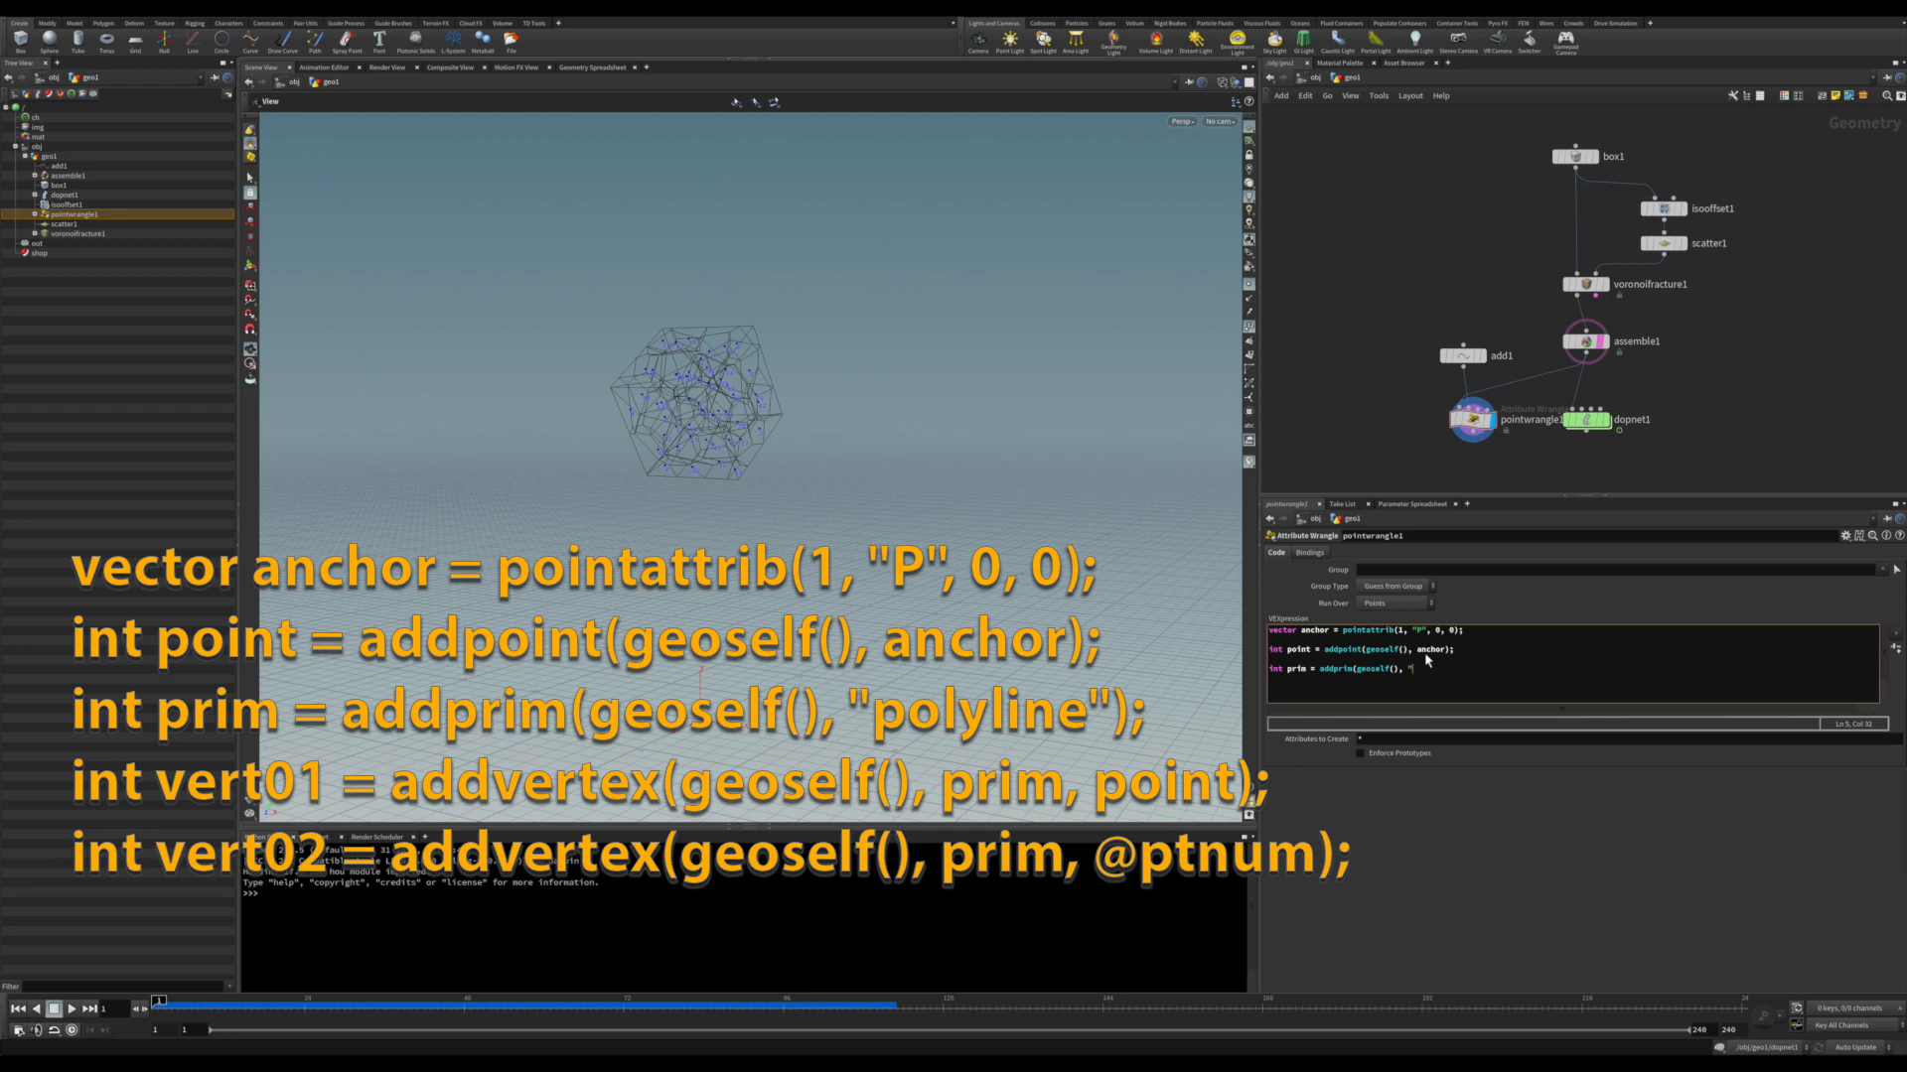
text(ol)
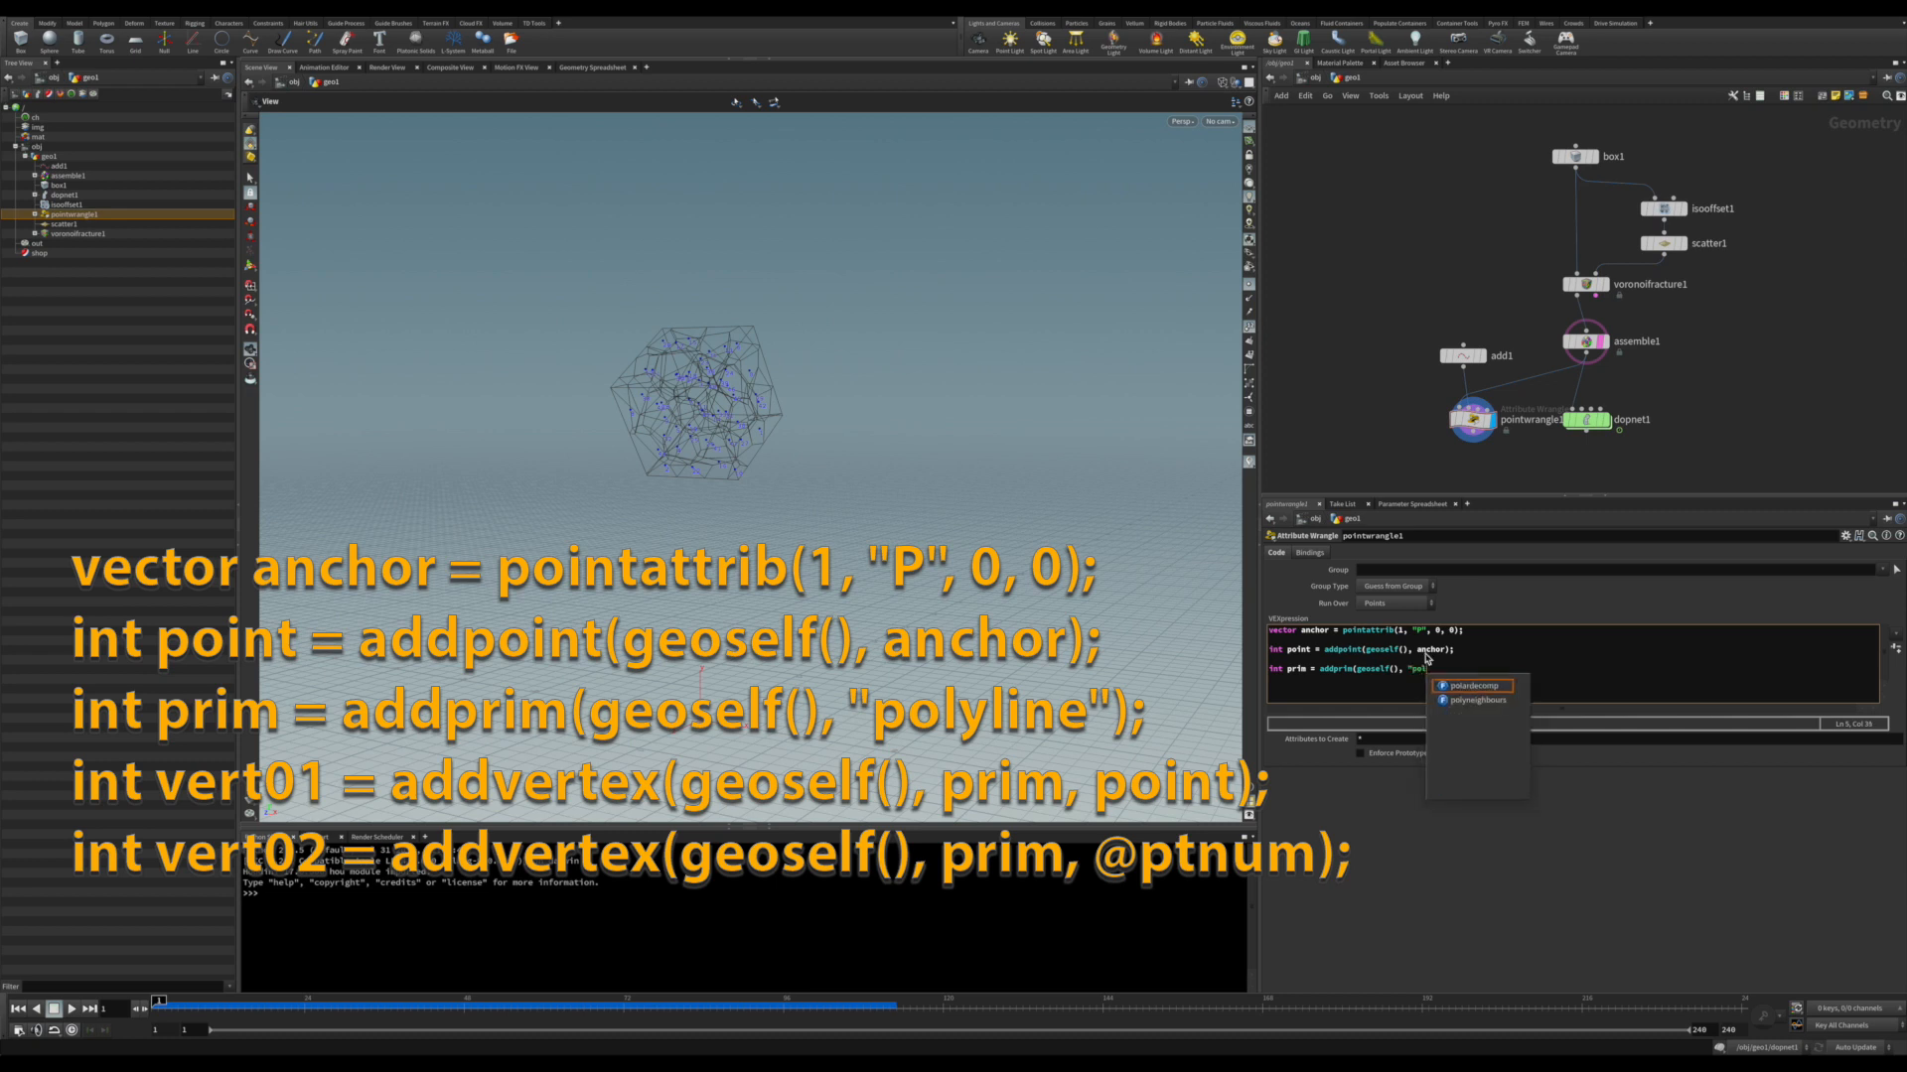
text(yline)
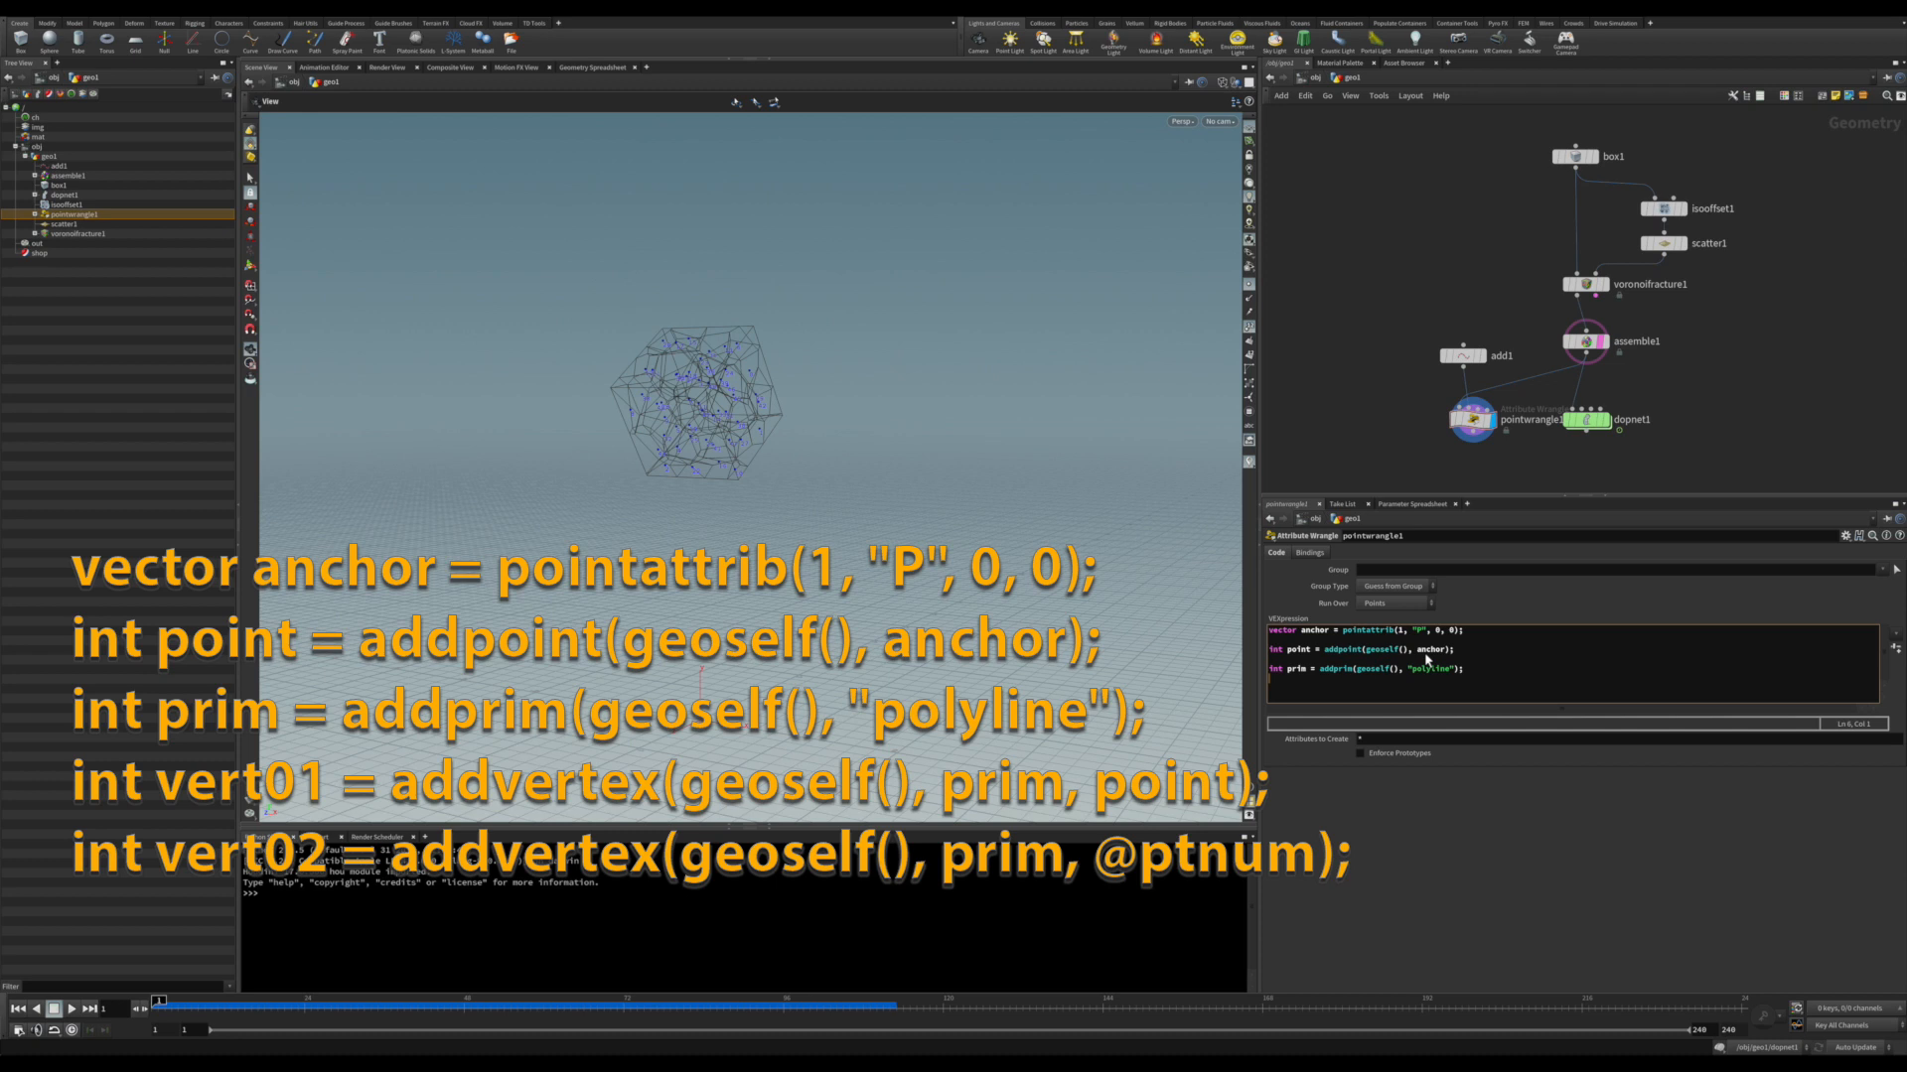
text(int v)
text(ert01 = a)
text( dd)
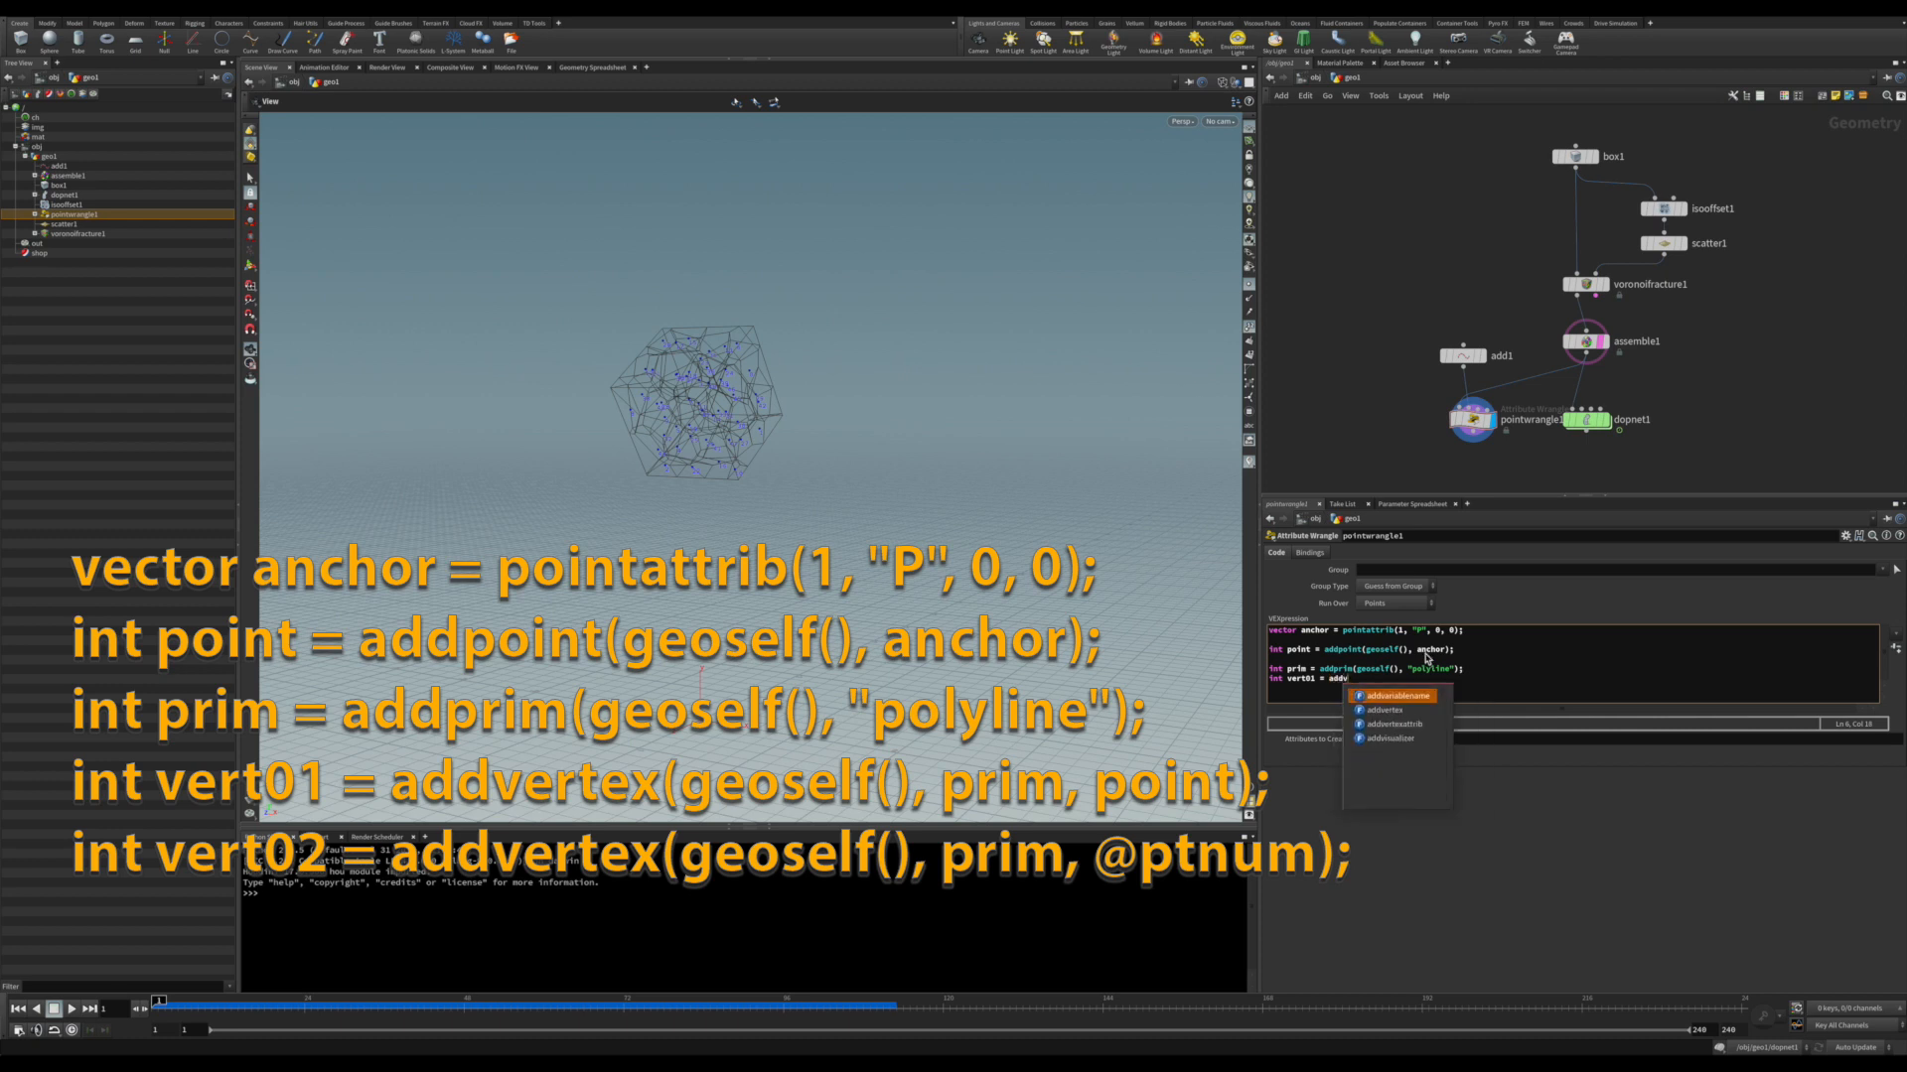
text(vertex)
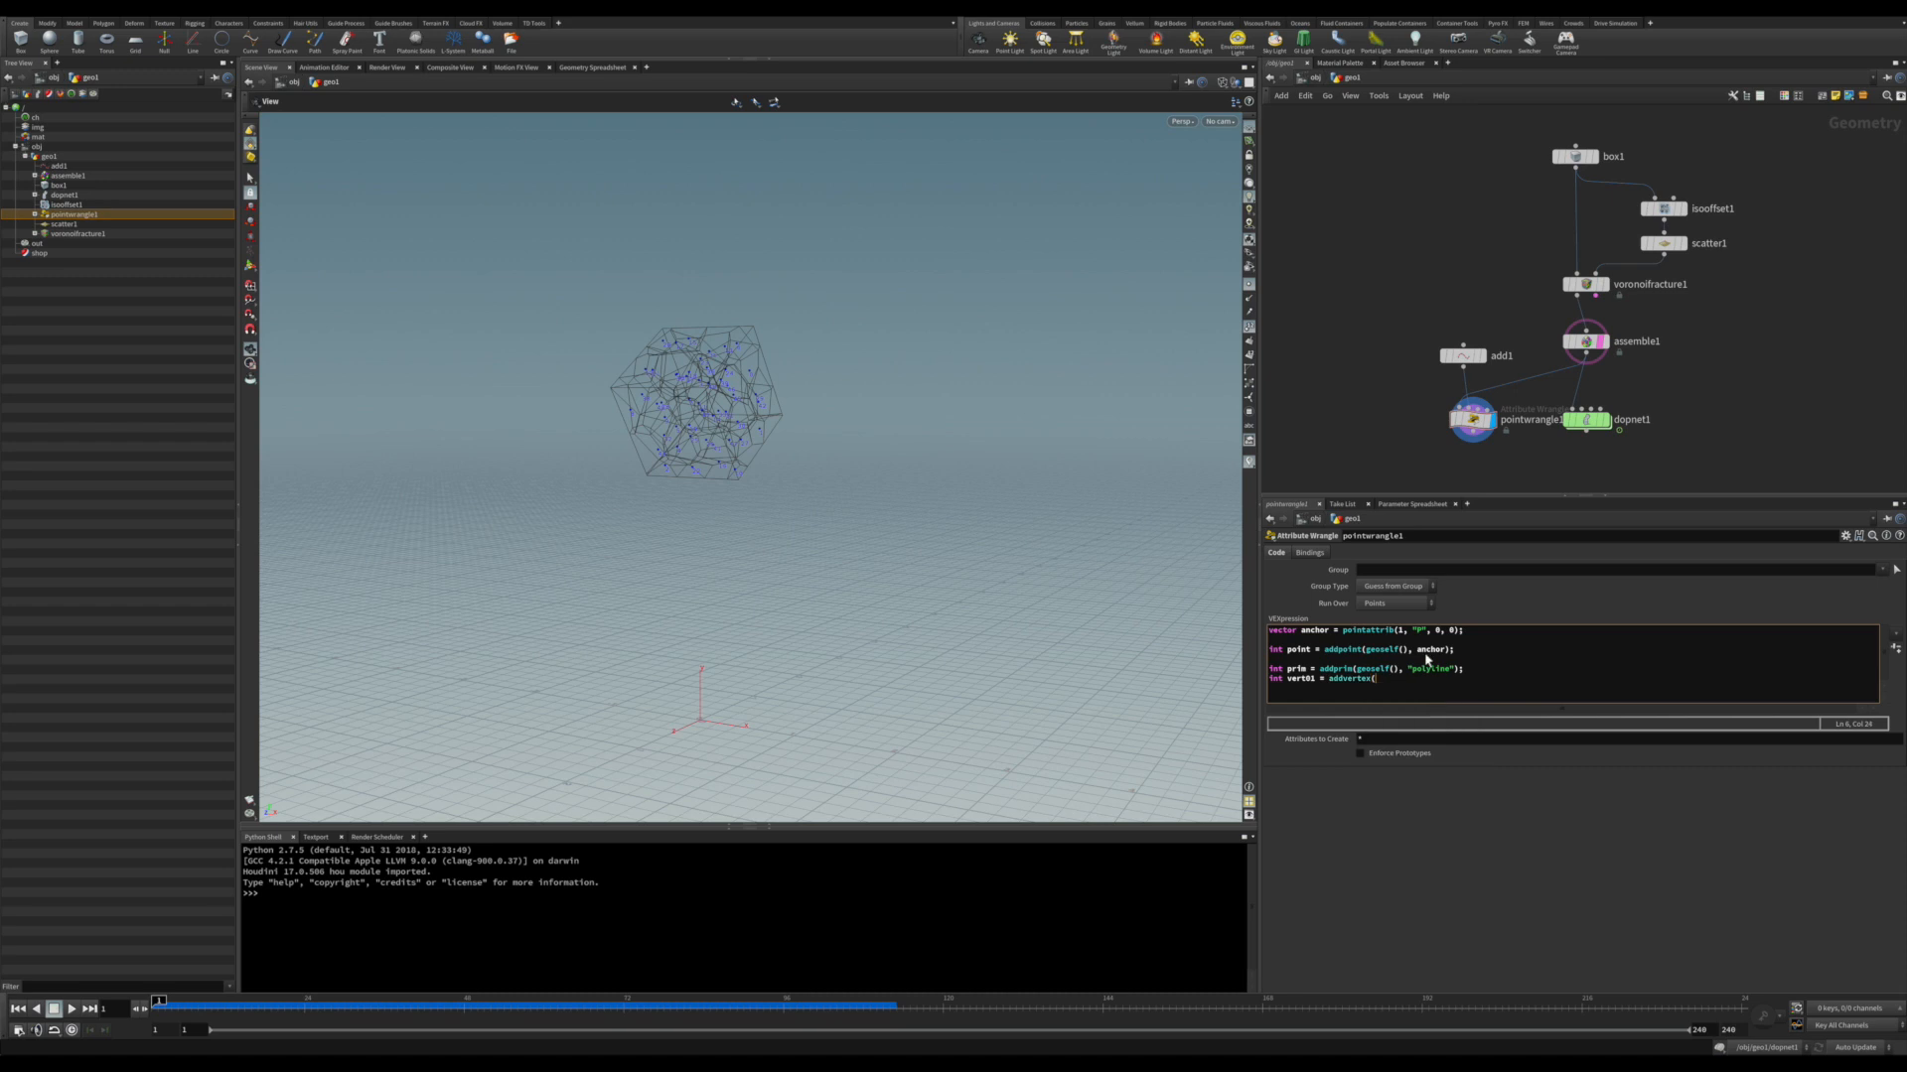
text((geoself)
text((), p)
text(rim)
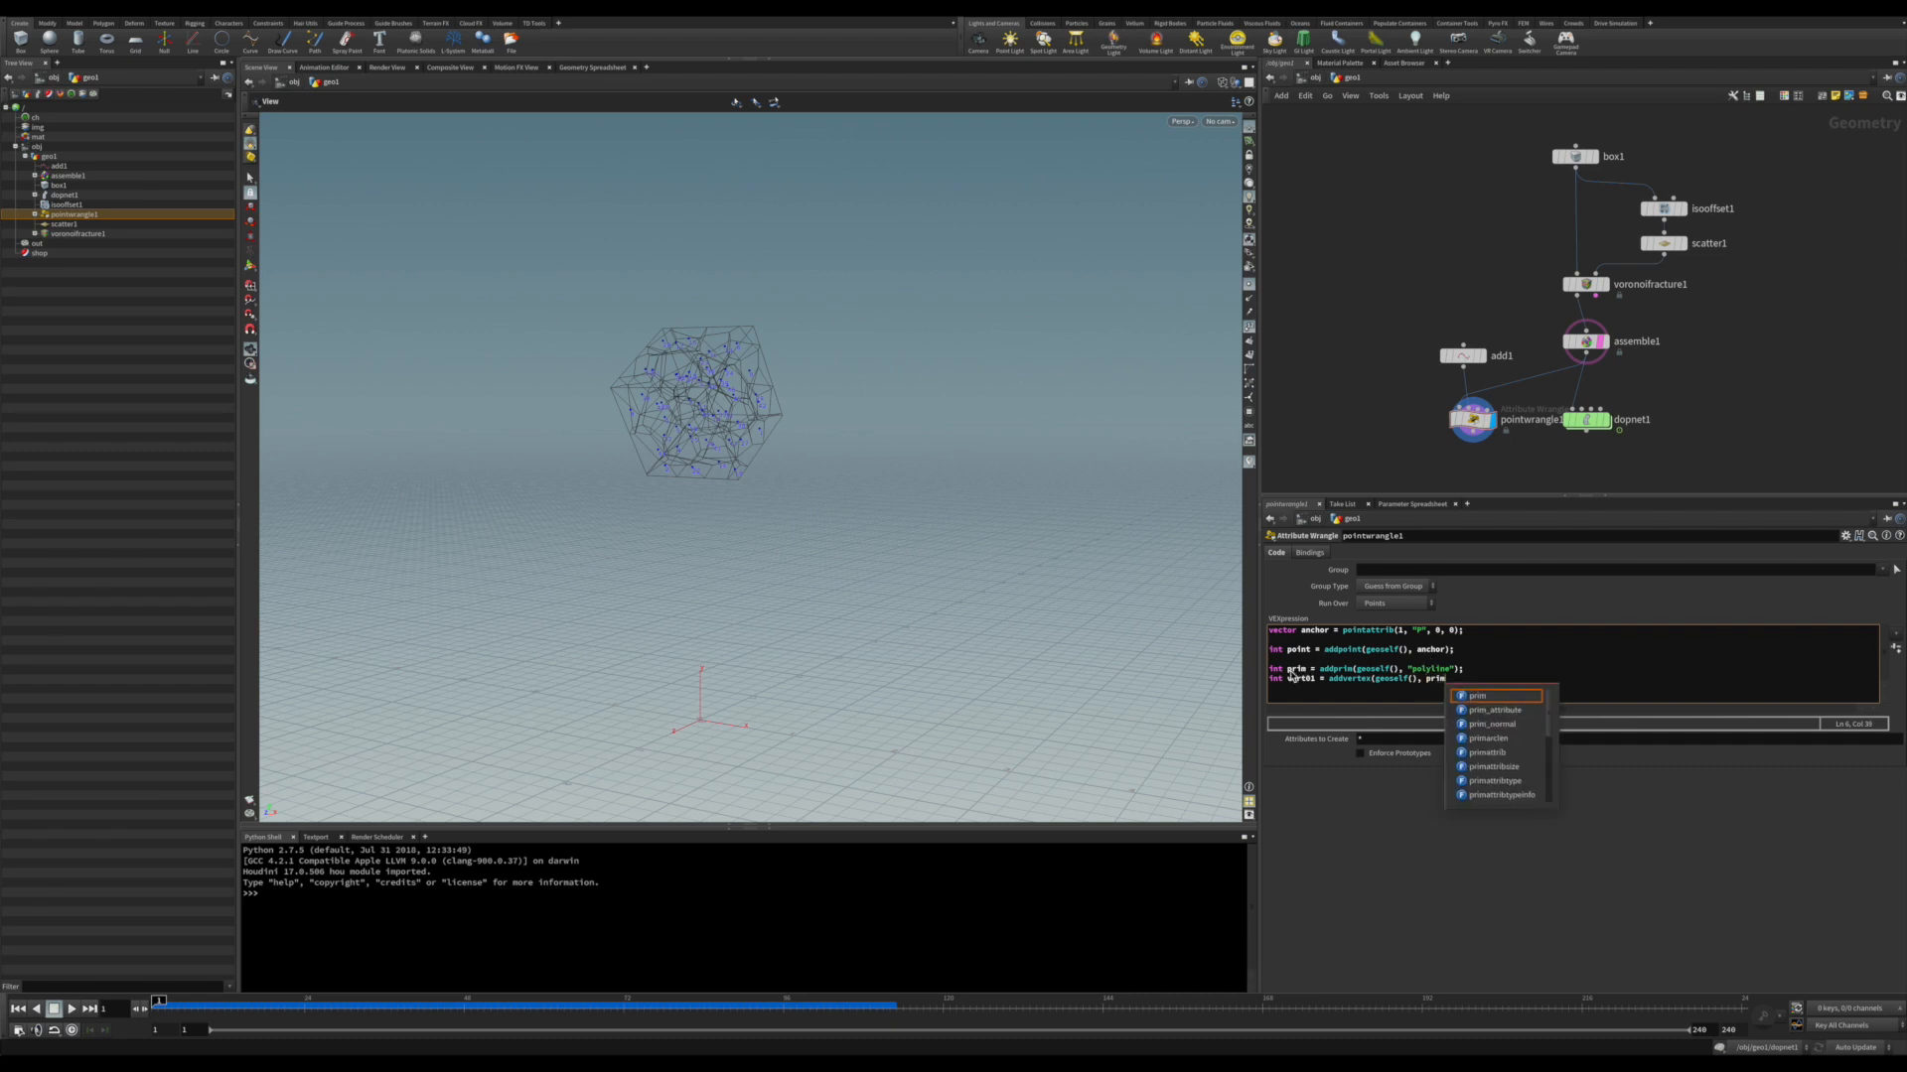
text(,)
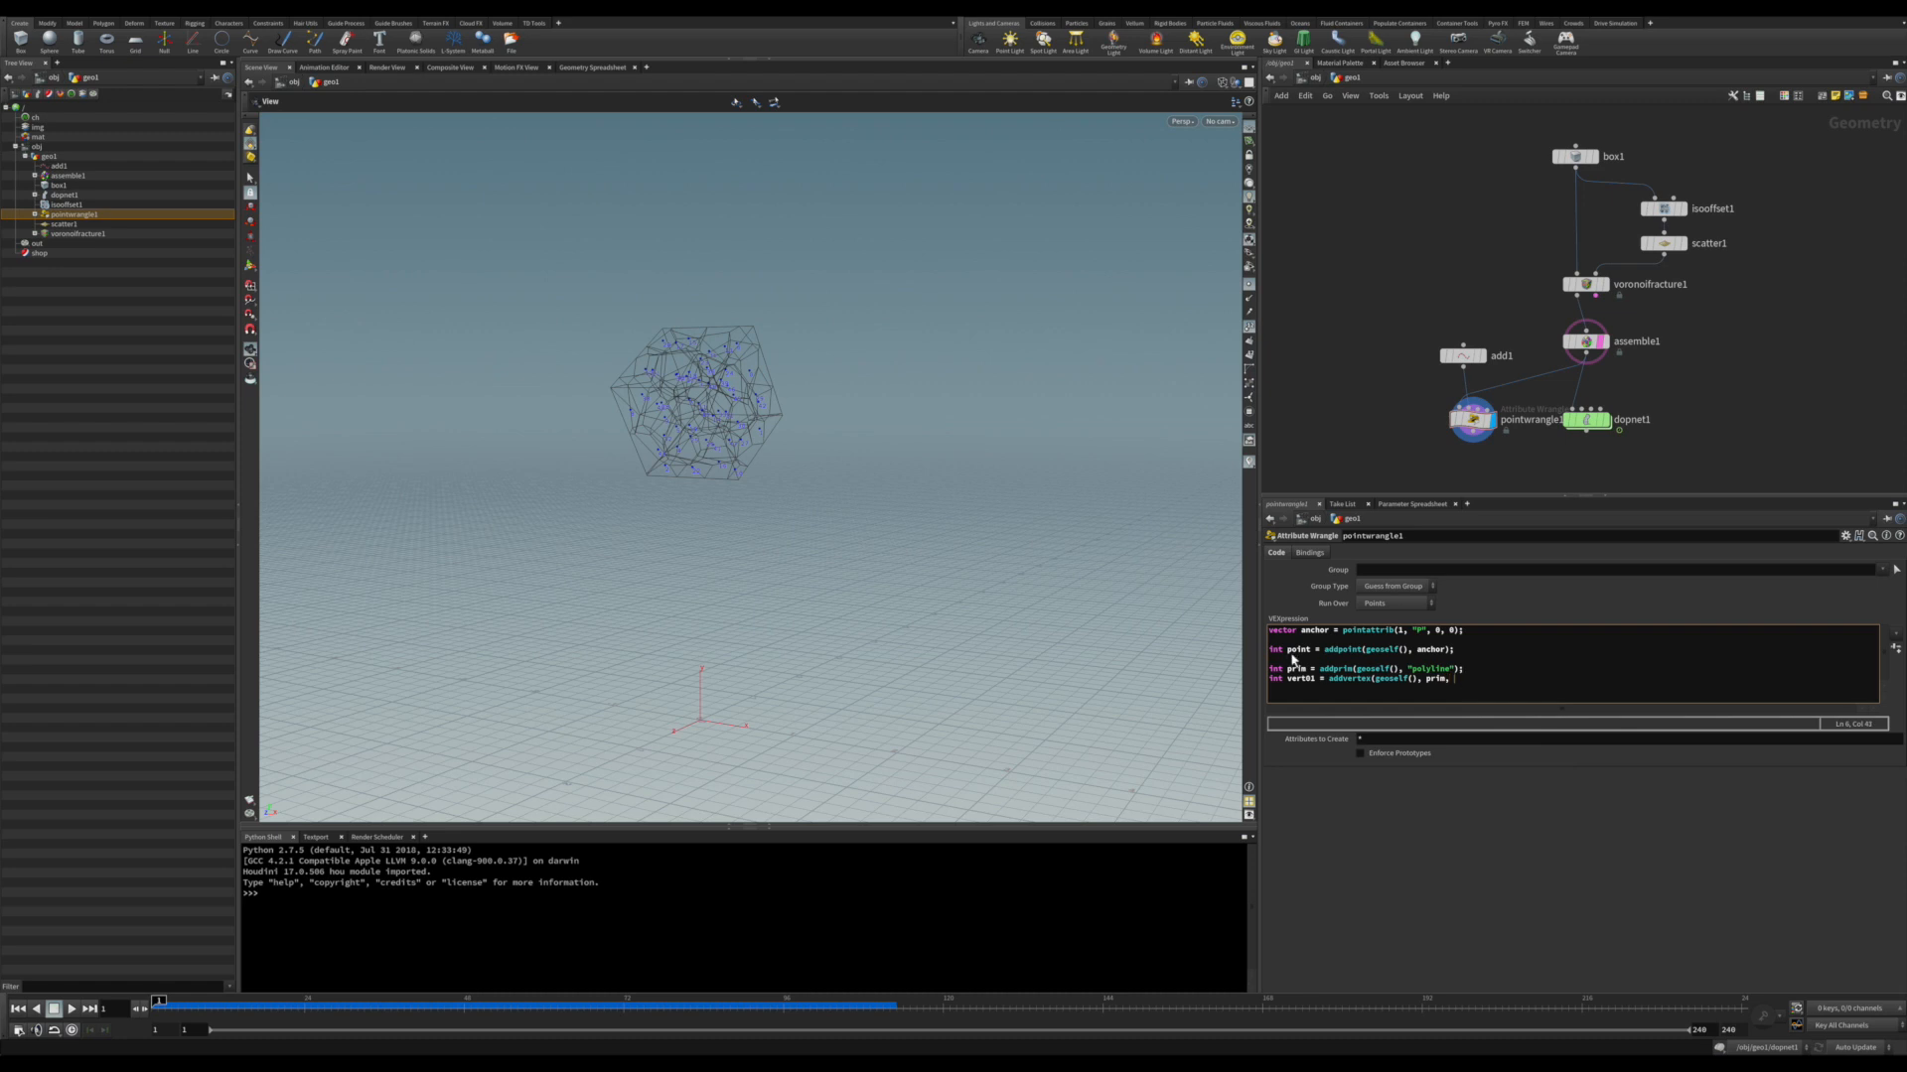
text(oinmt)
- Finish the line 'int vert01 = addvertex(geoself(), prim, point);' fixing a mistyped letter
key(BackSpace)
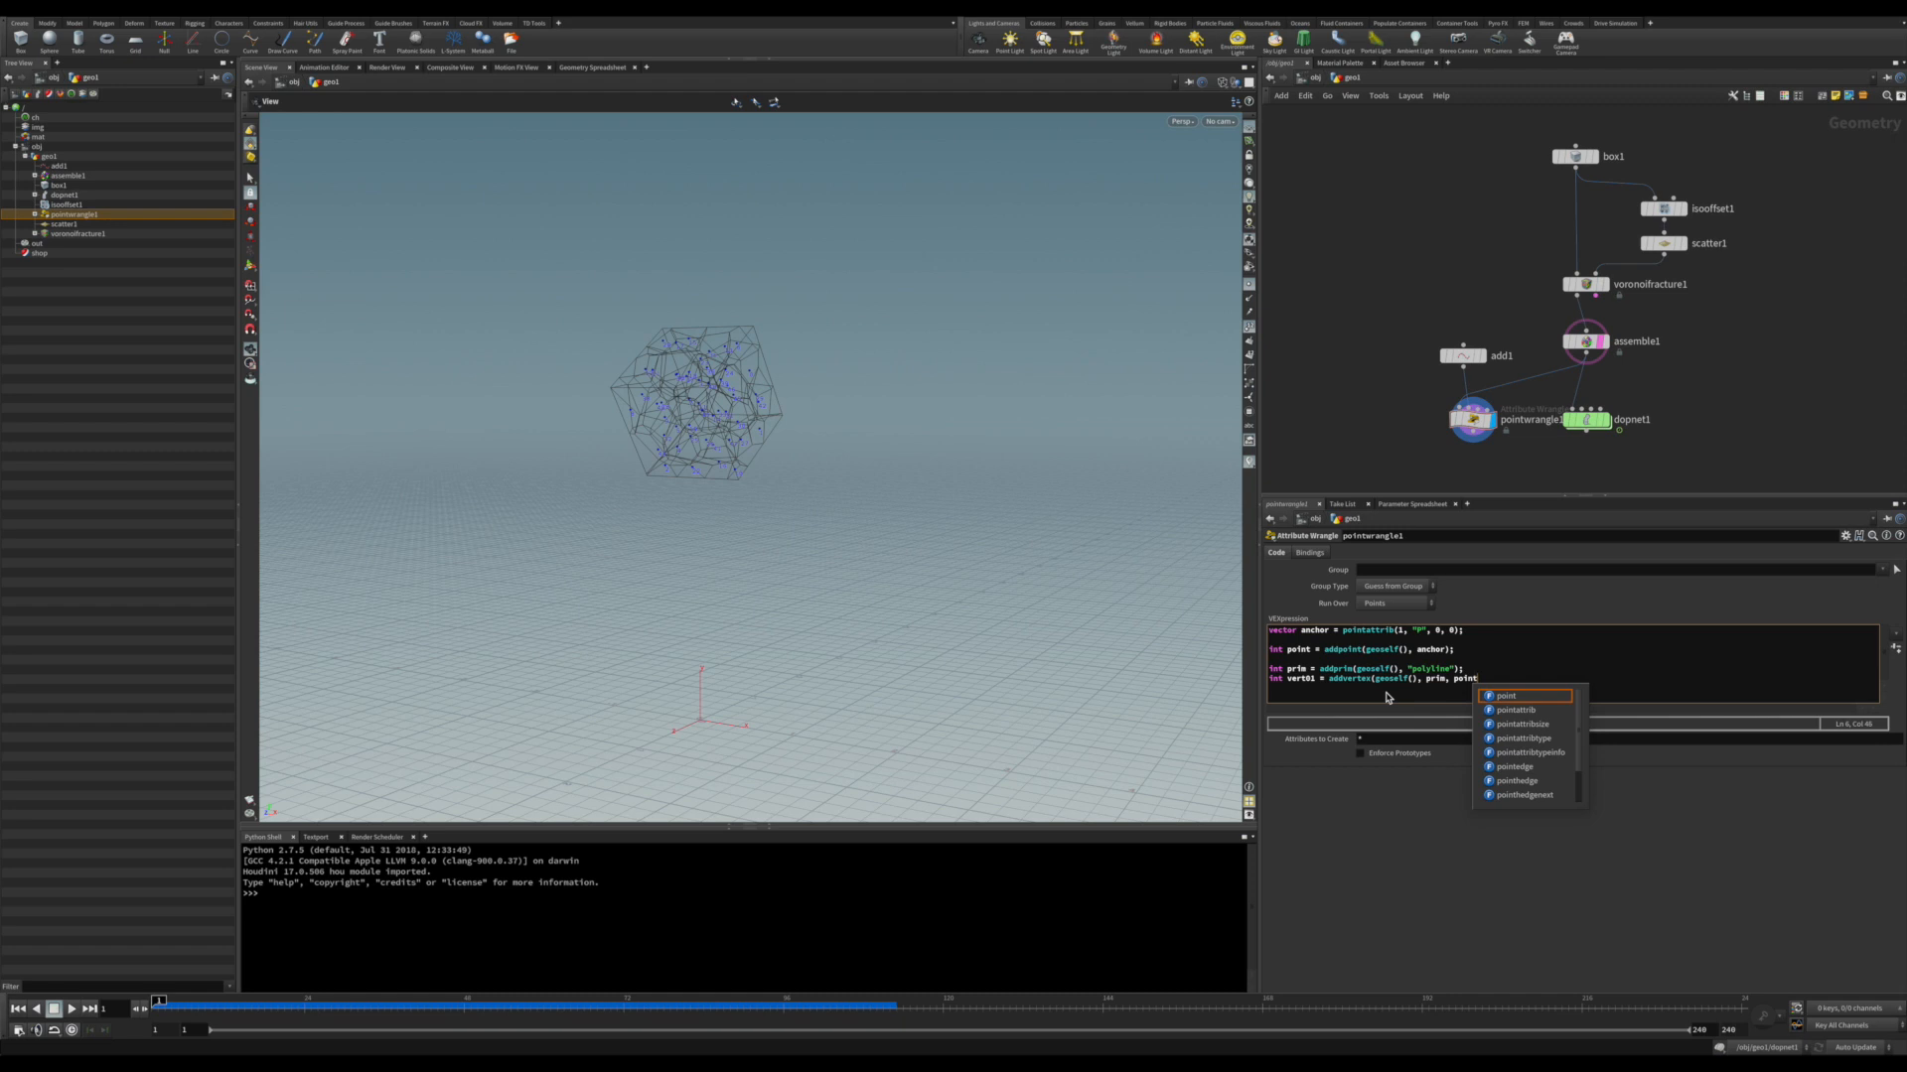
text(); )
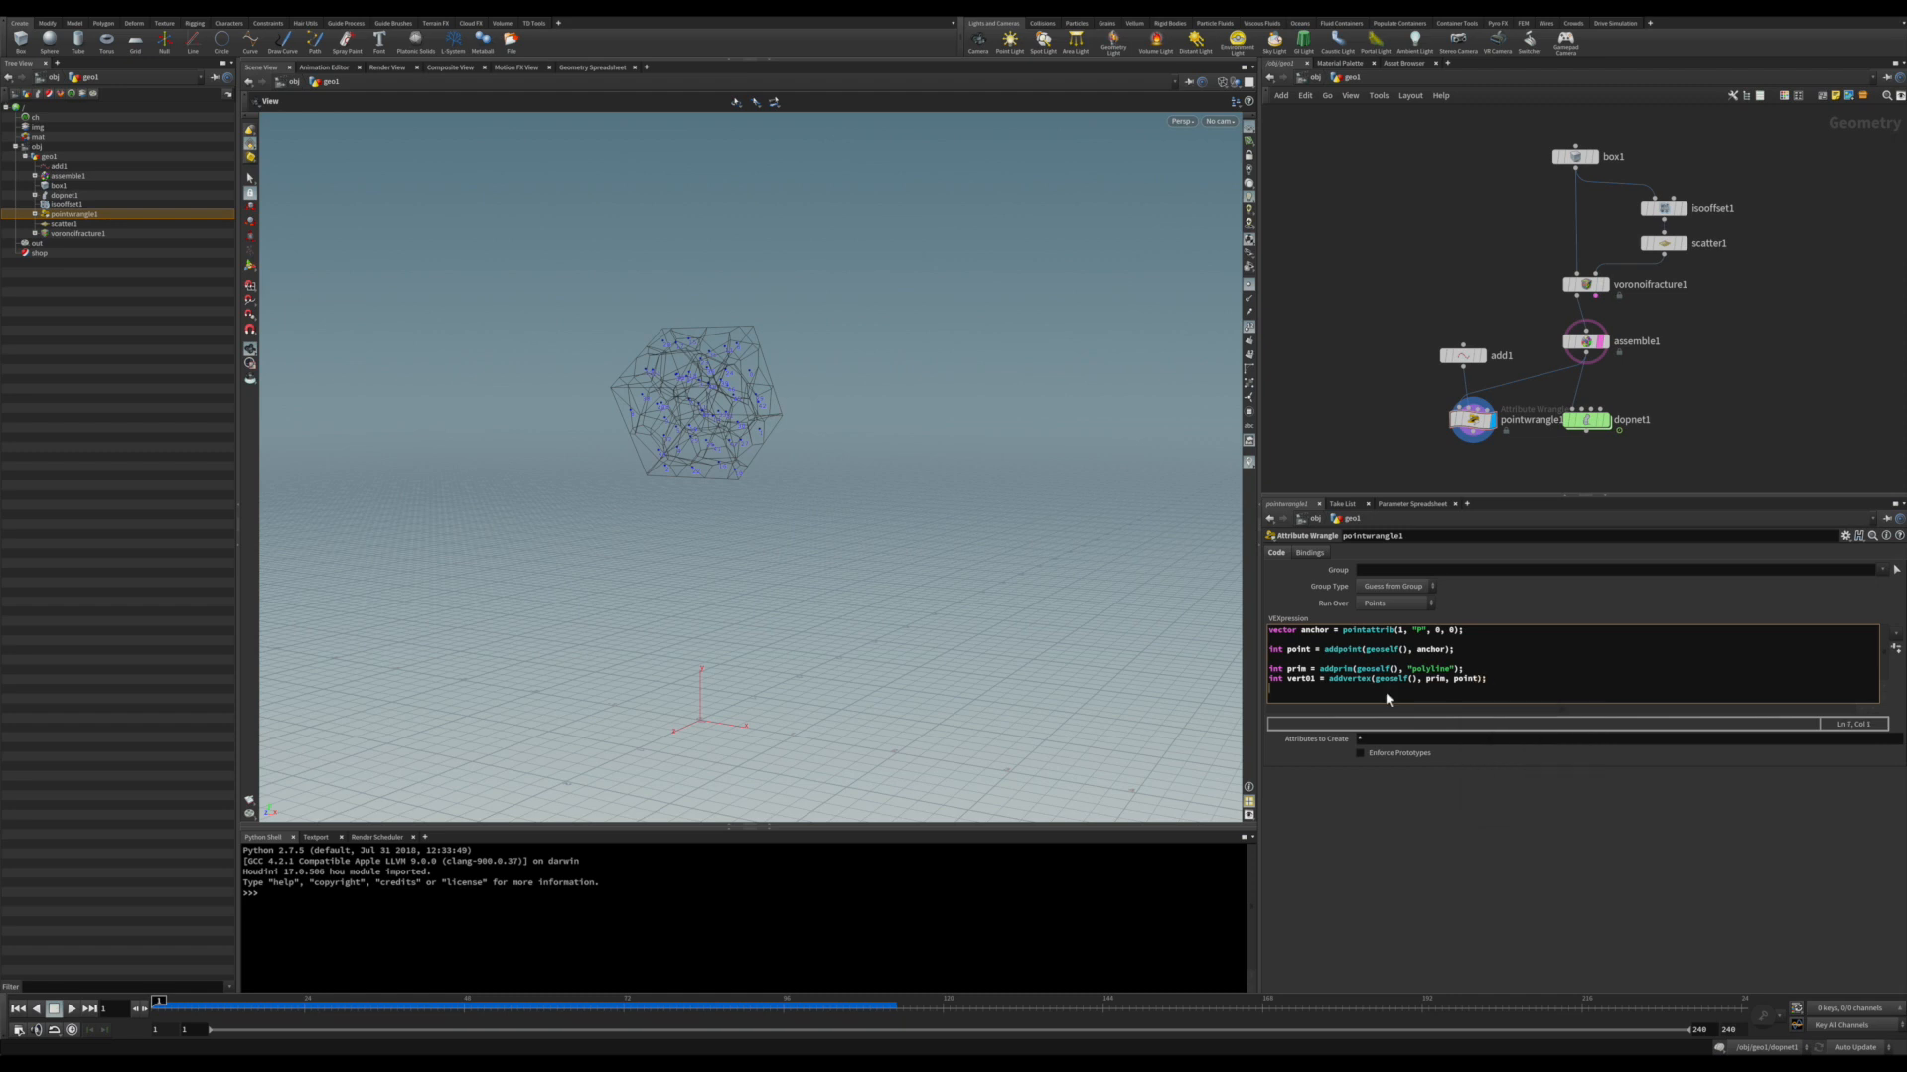
text(in)
text(t vert)
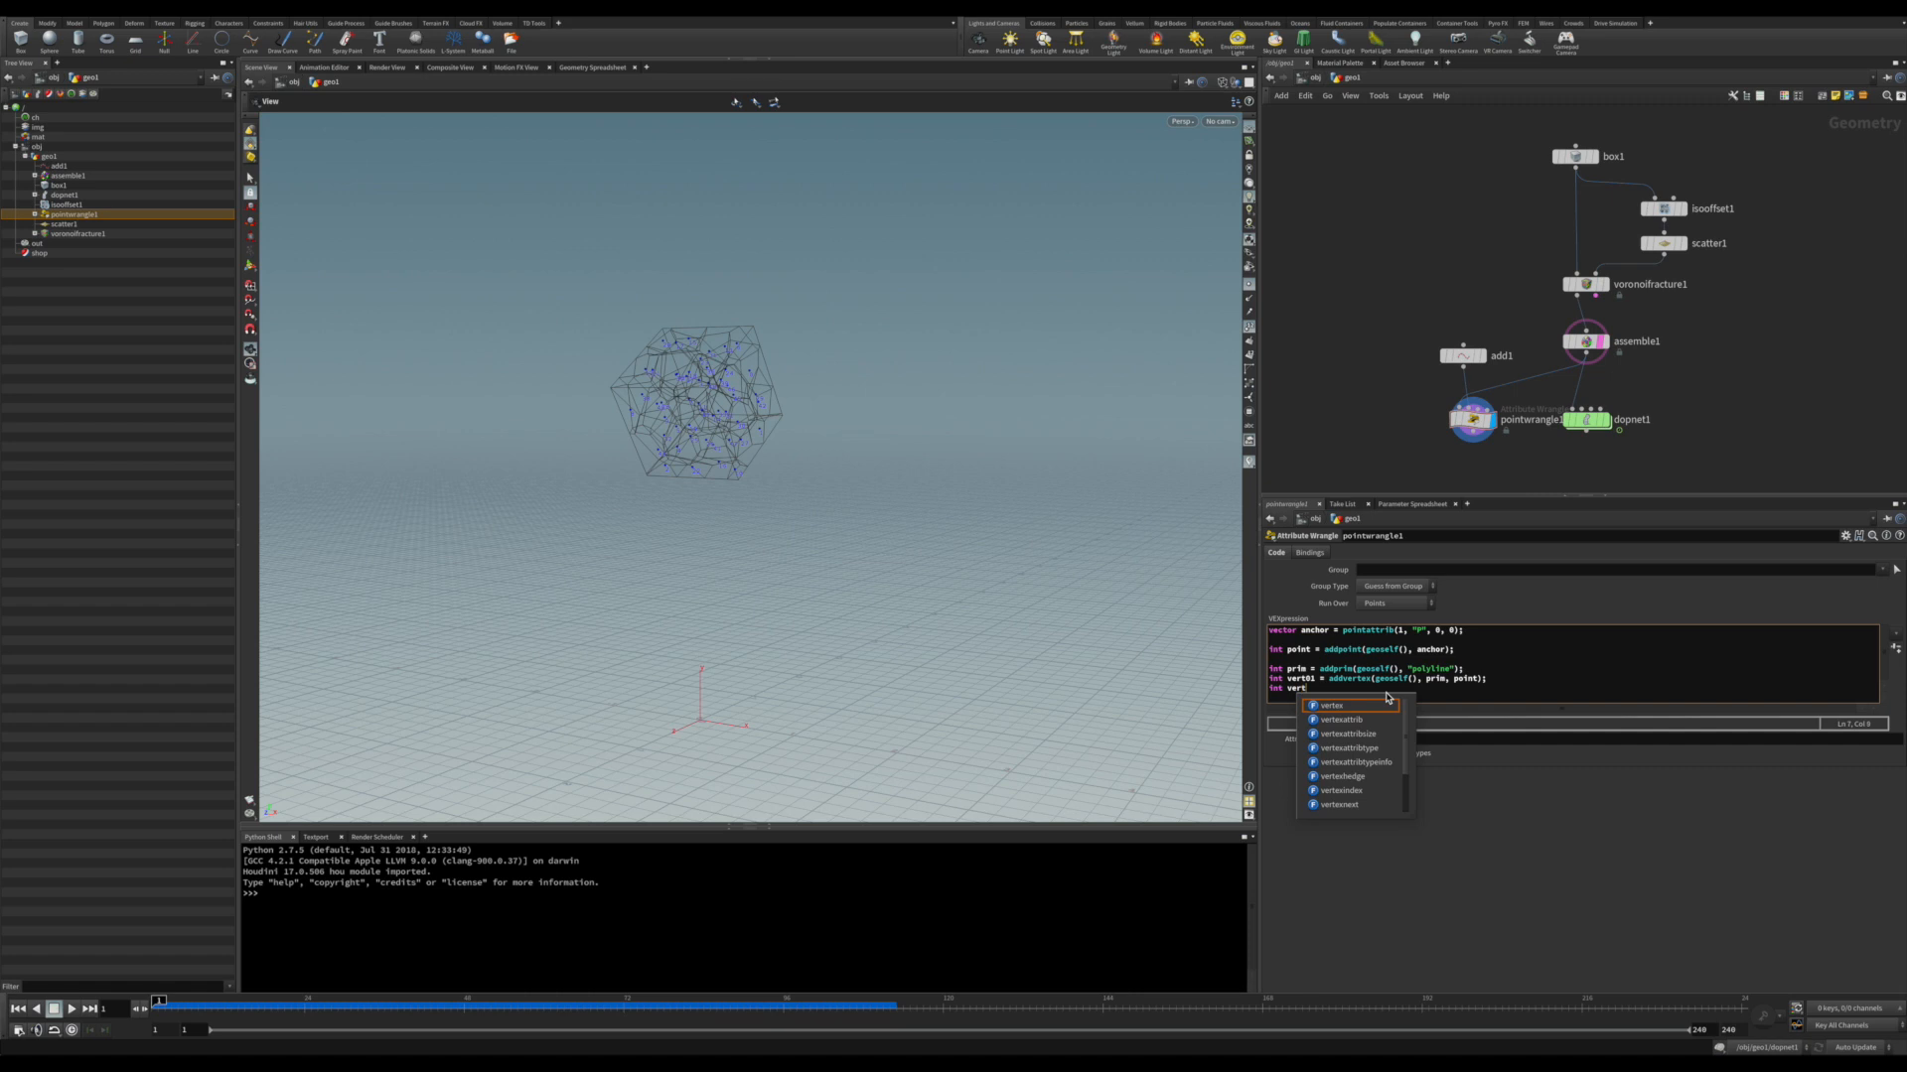
text(01 = )
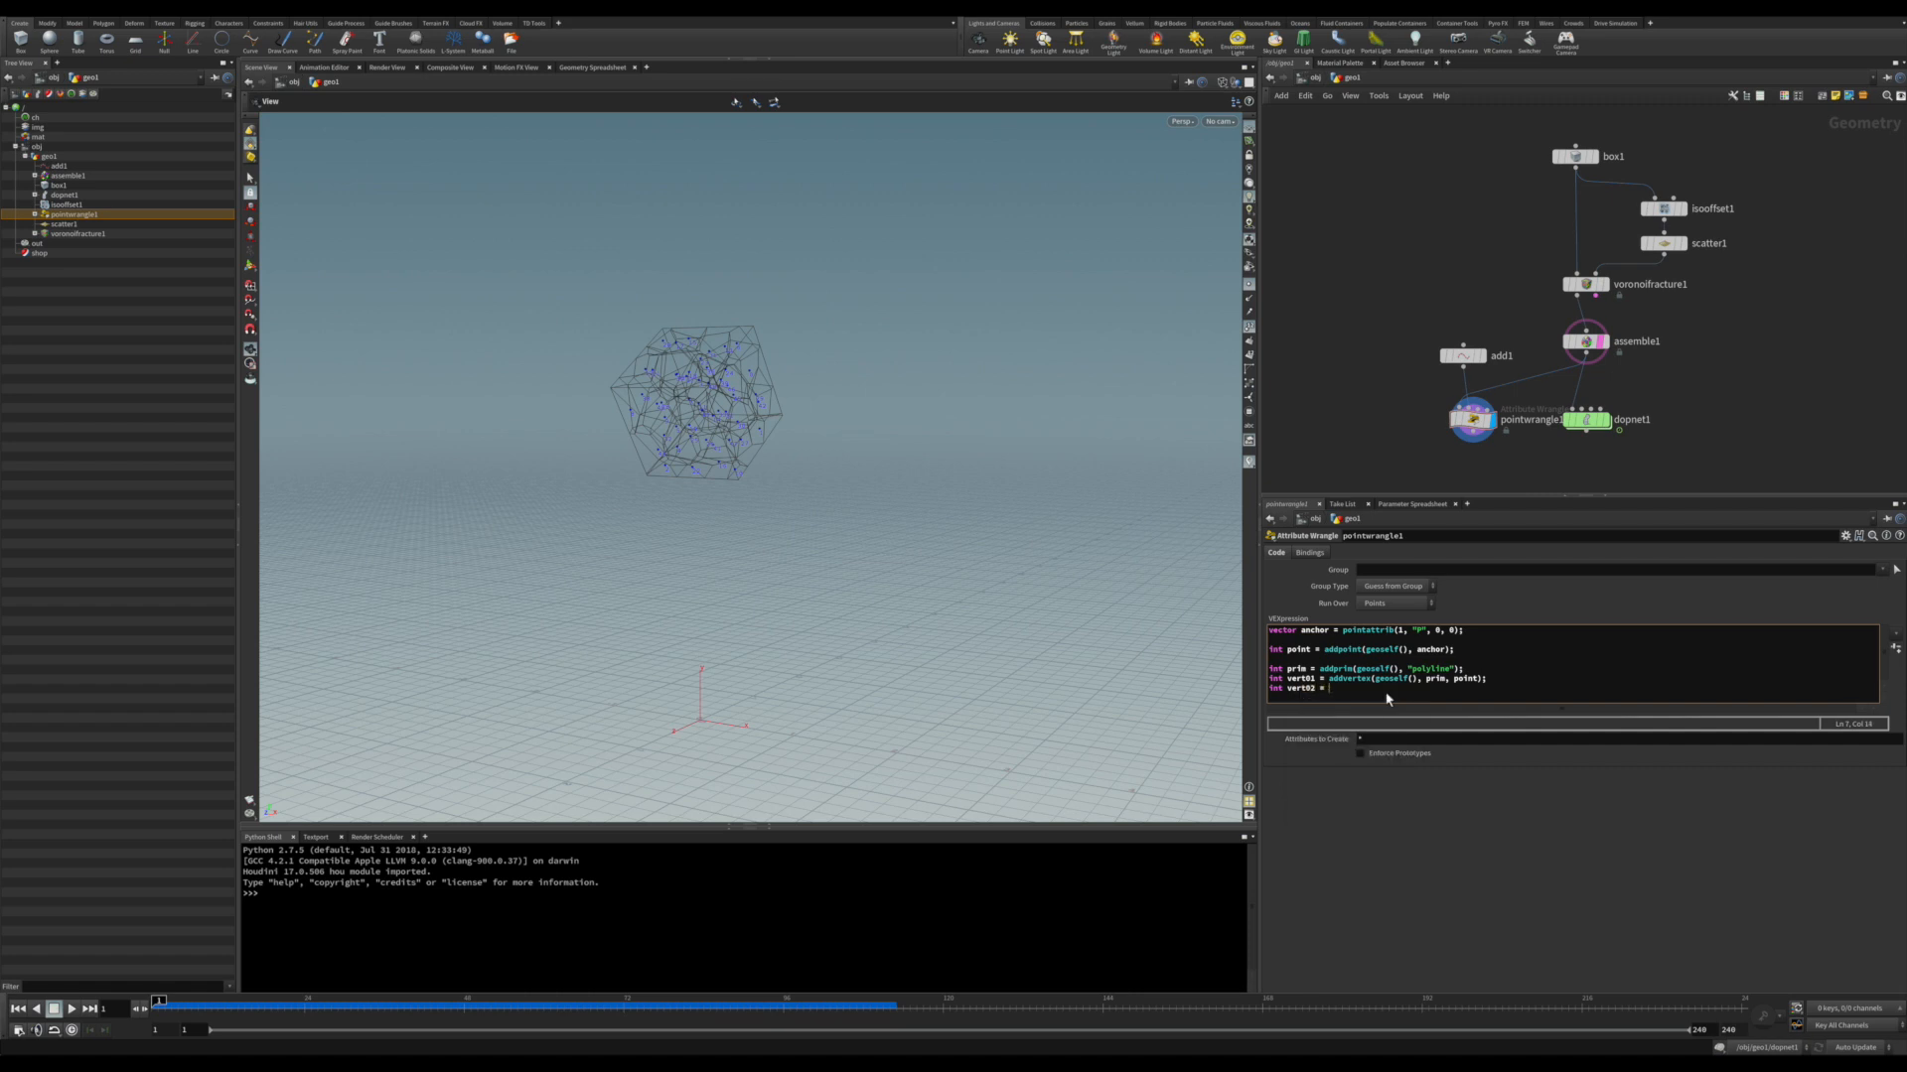
text(add)
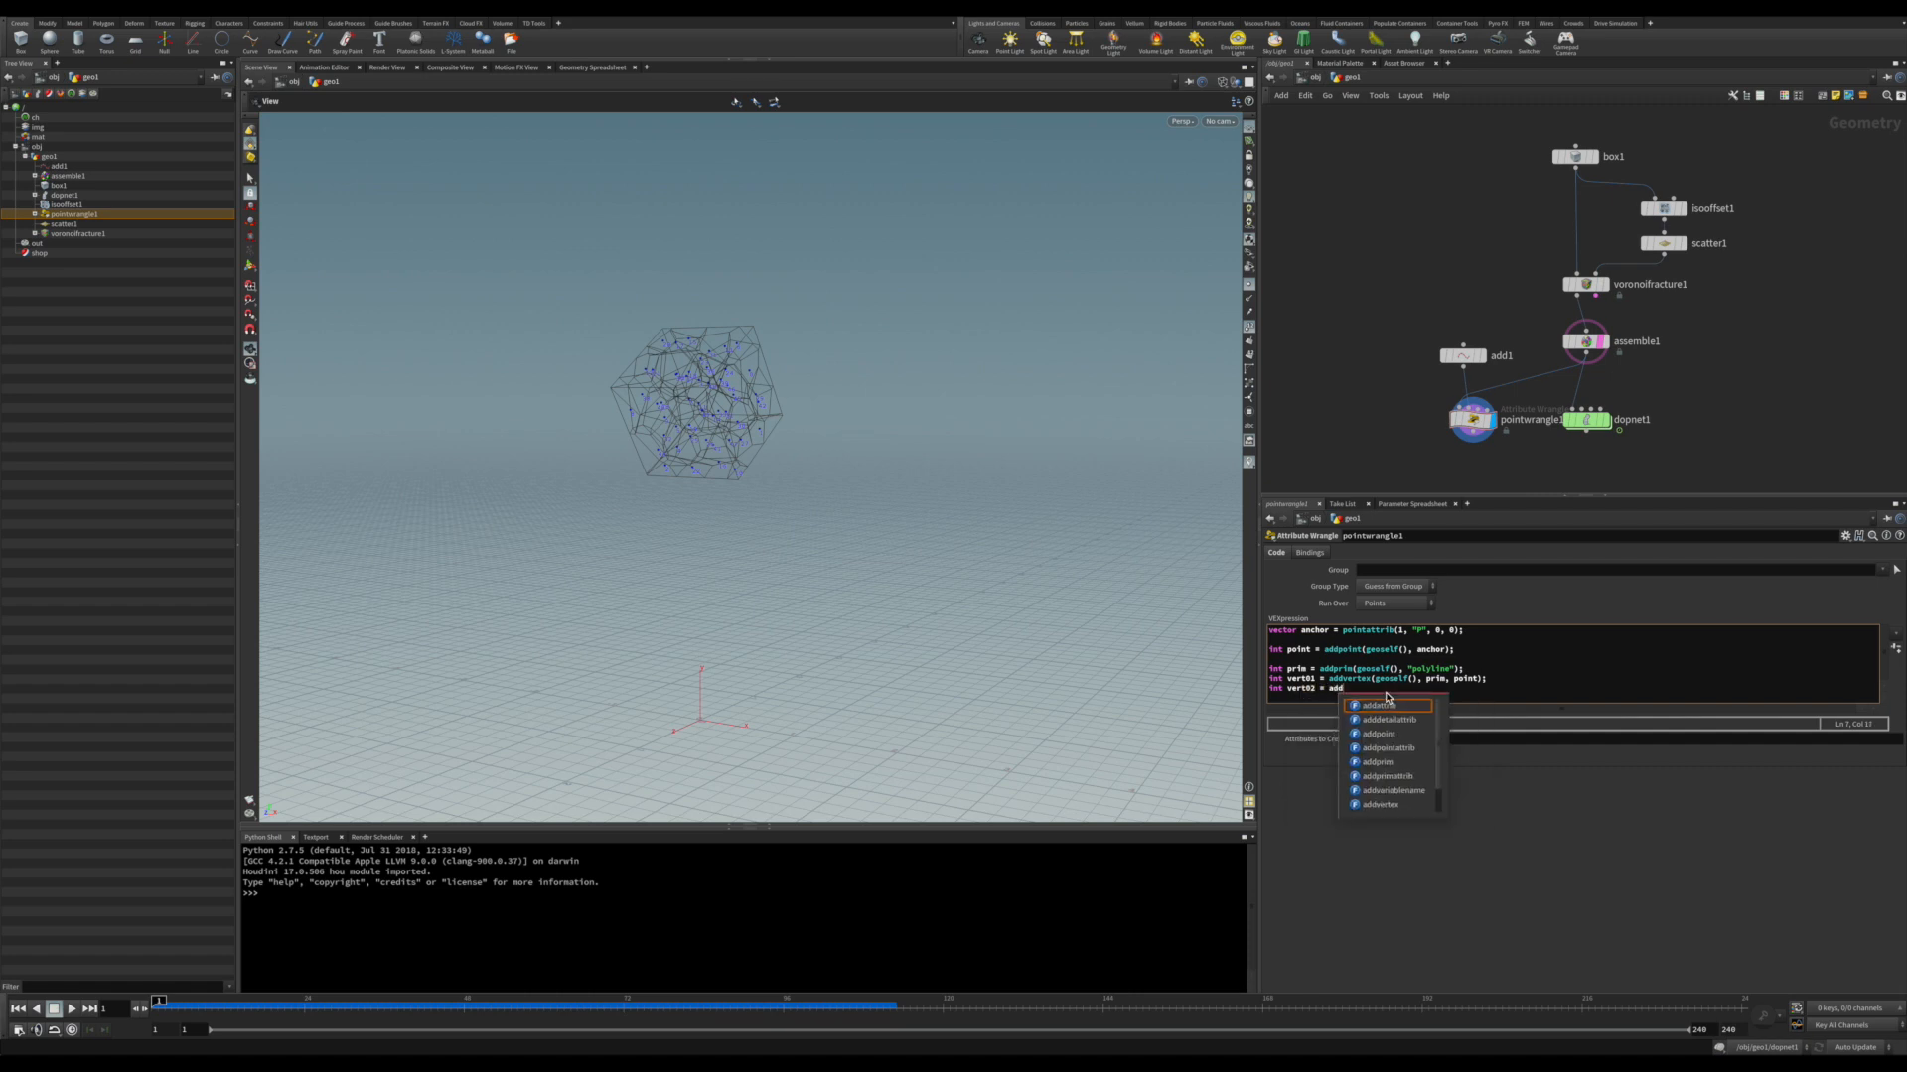
key(Down)
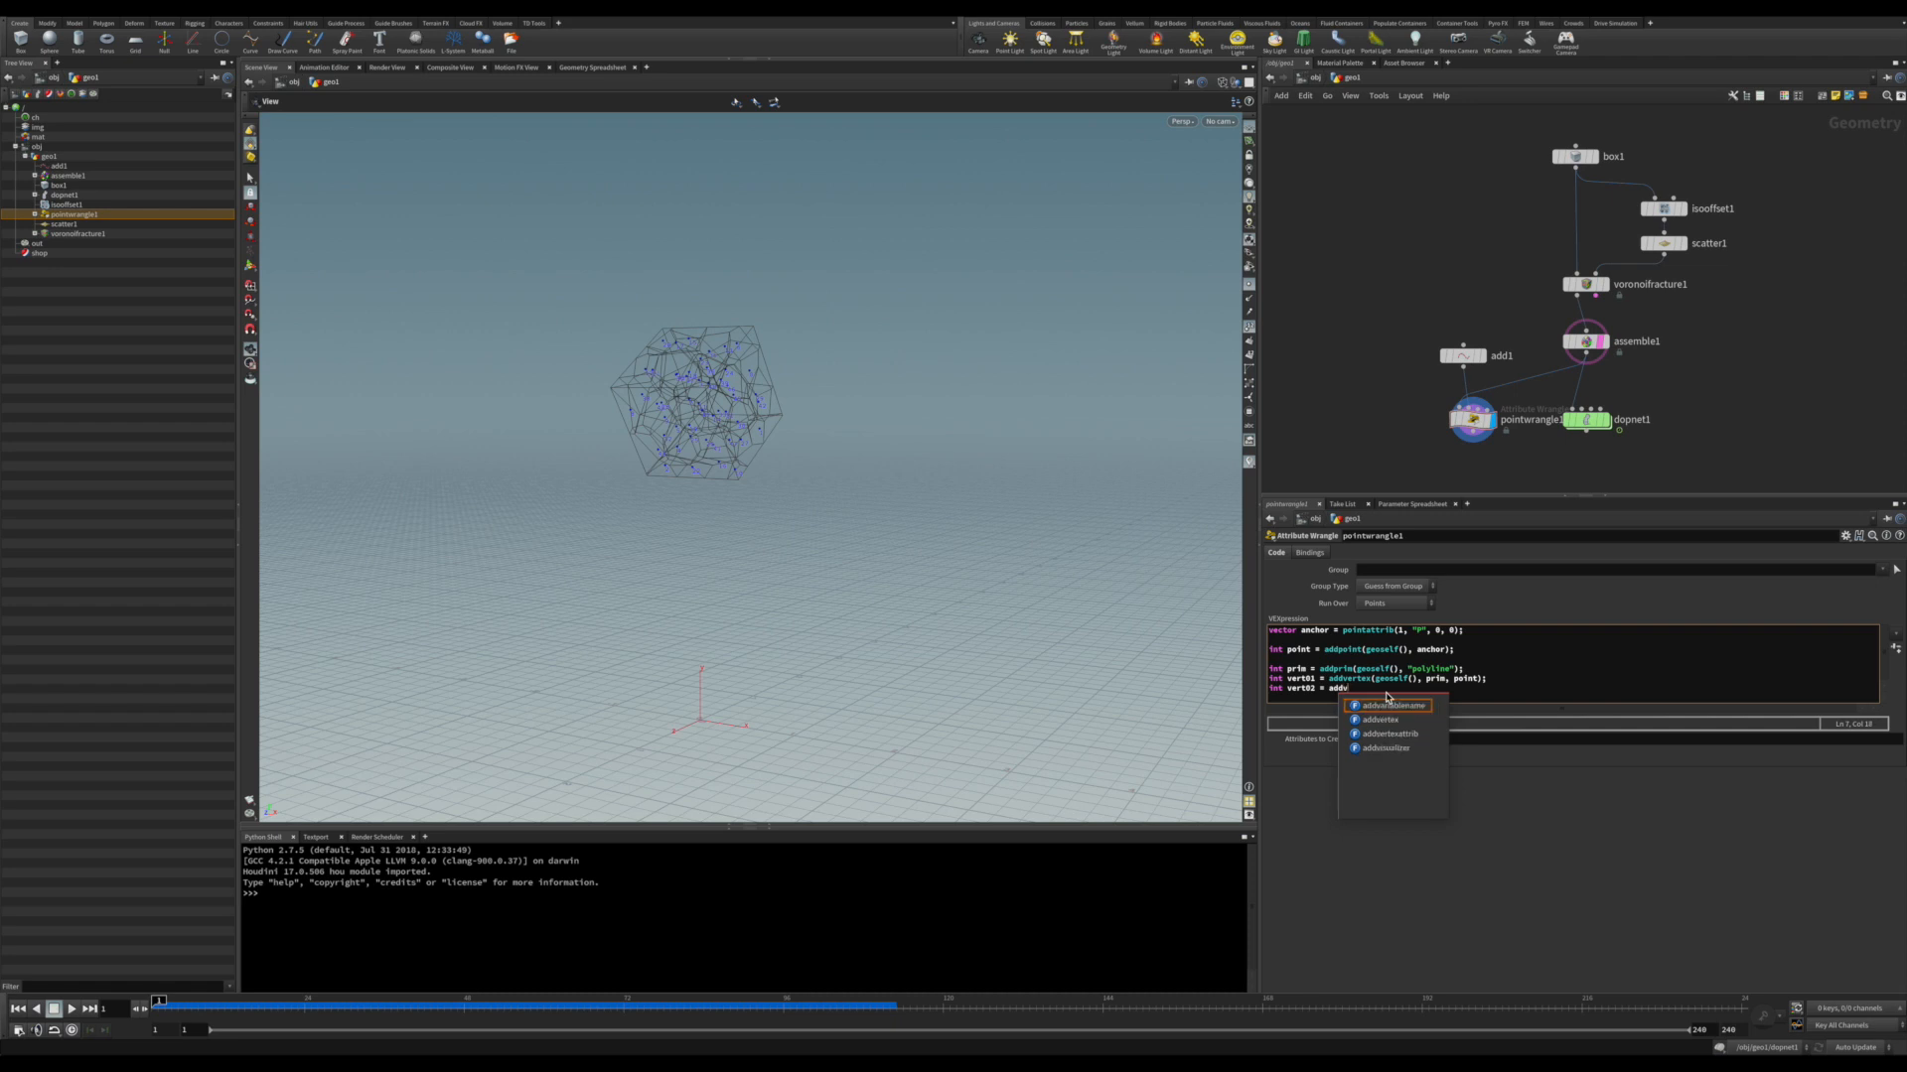
text(ertex)geo)
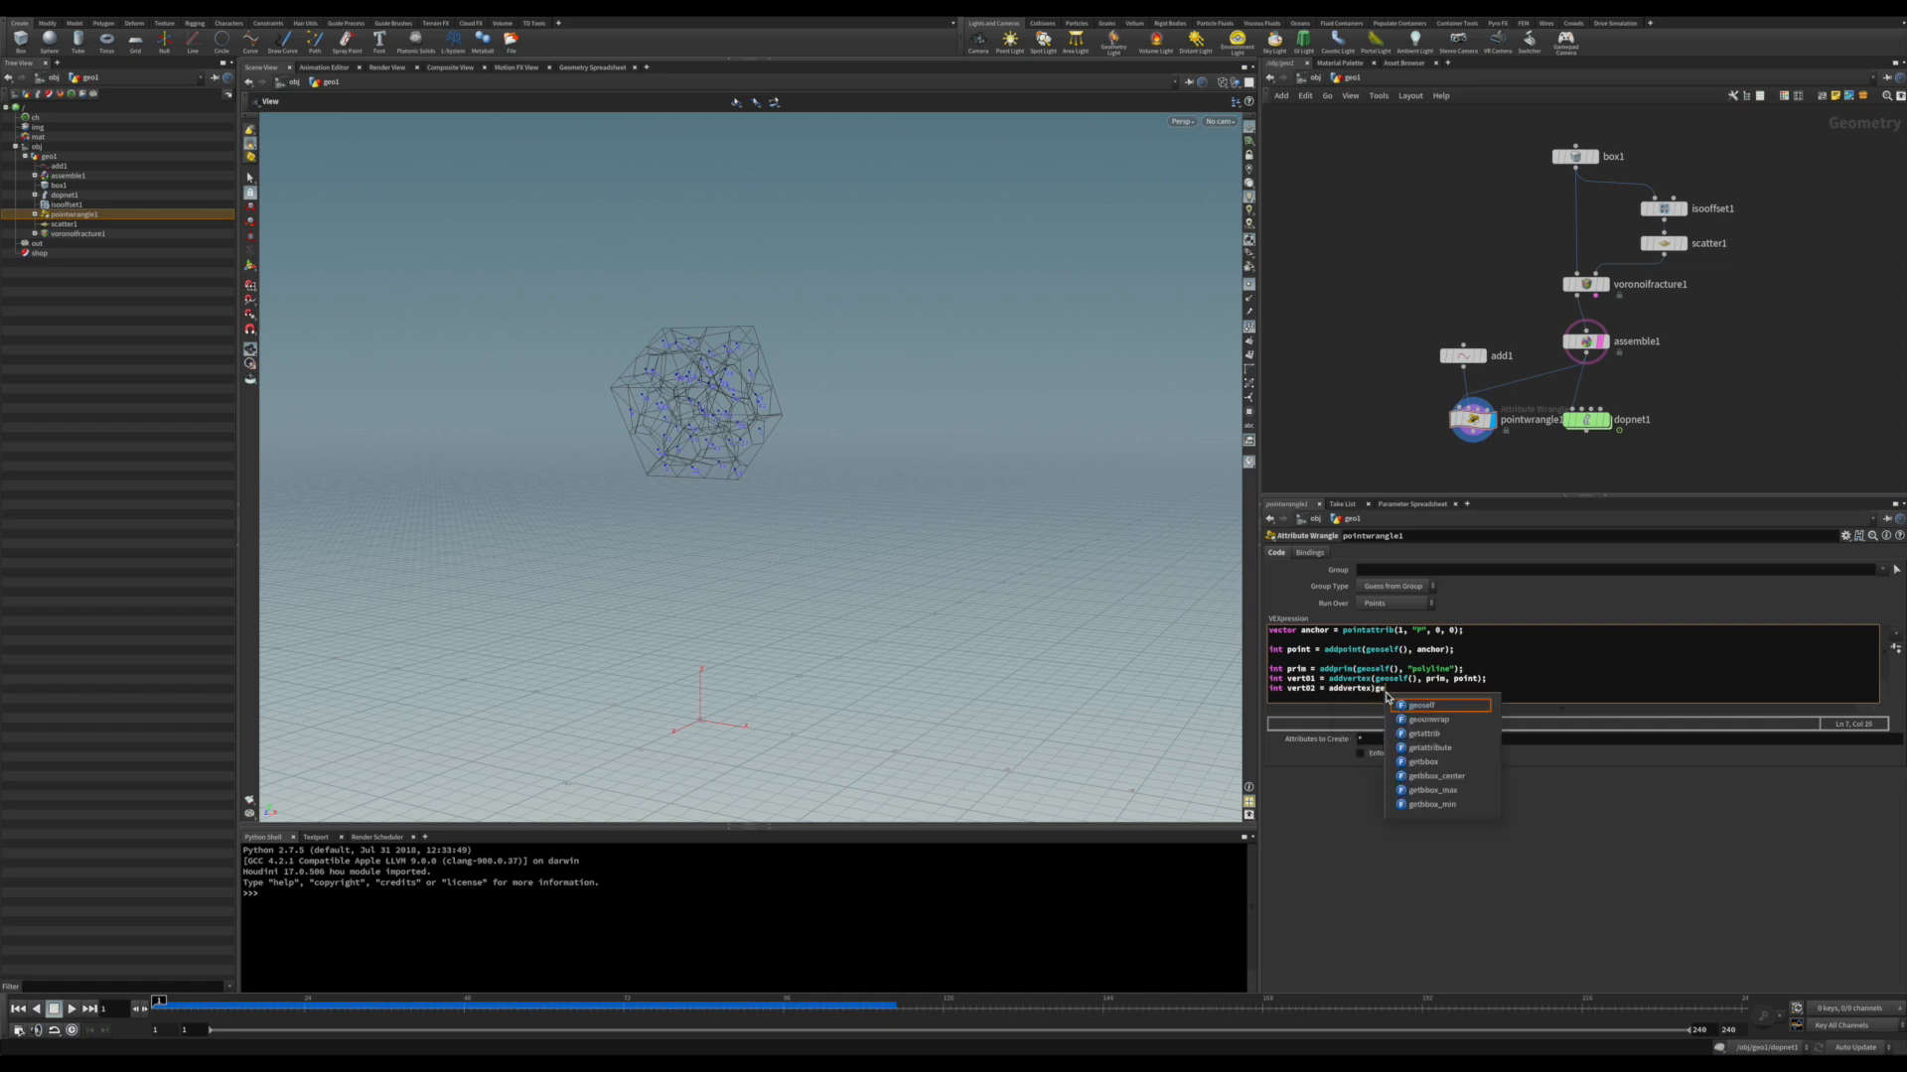
key(Down)
key(Return)
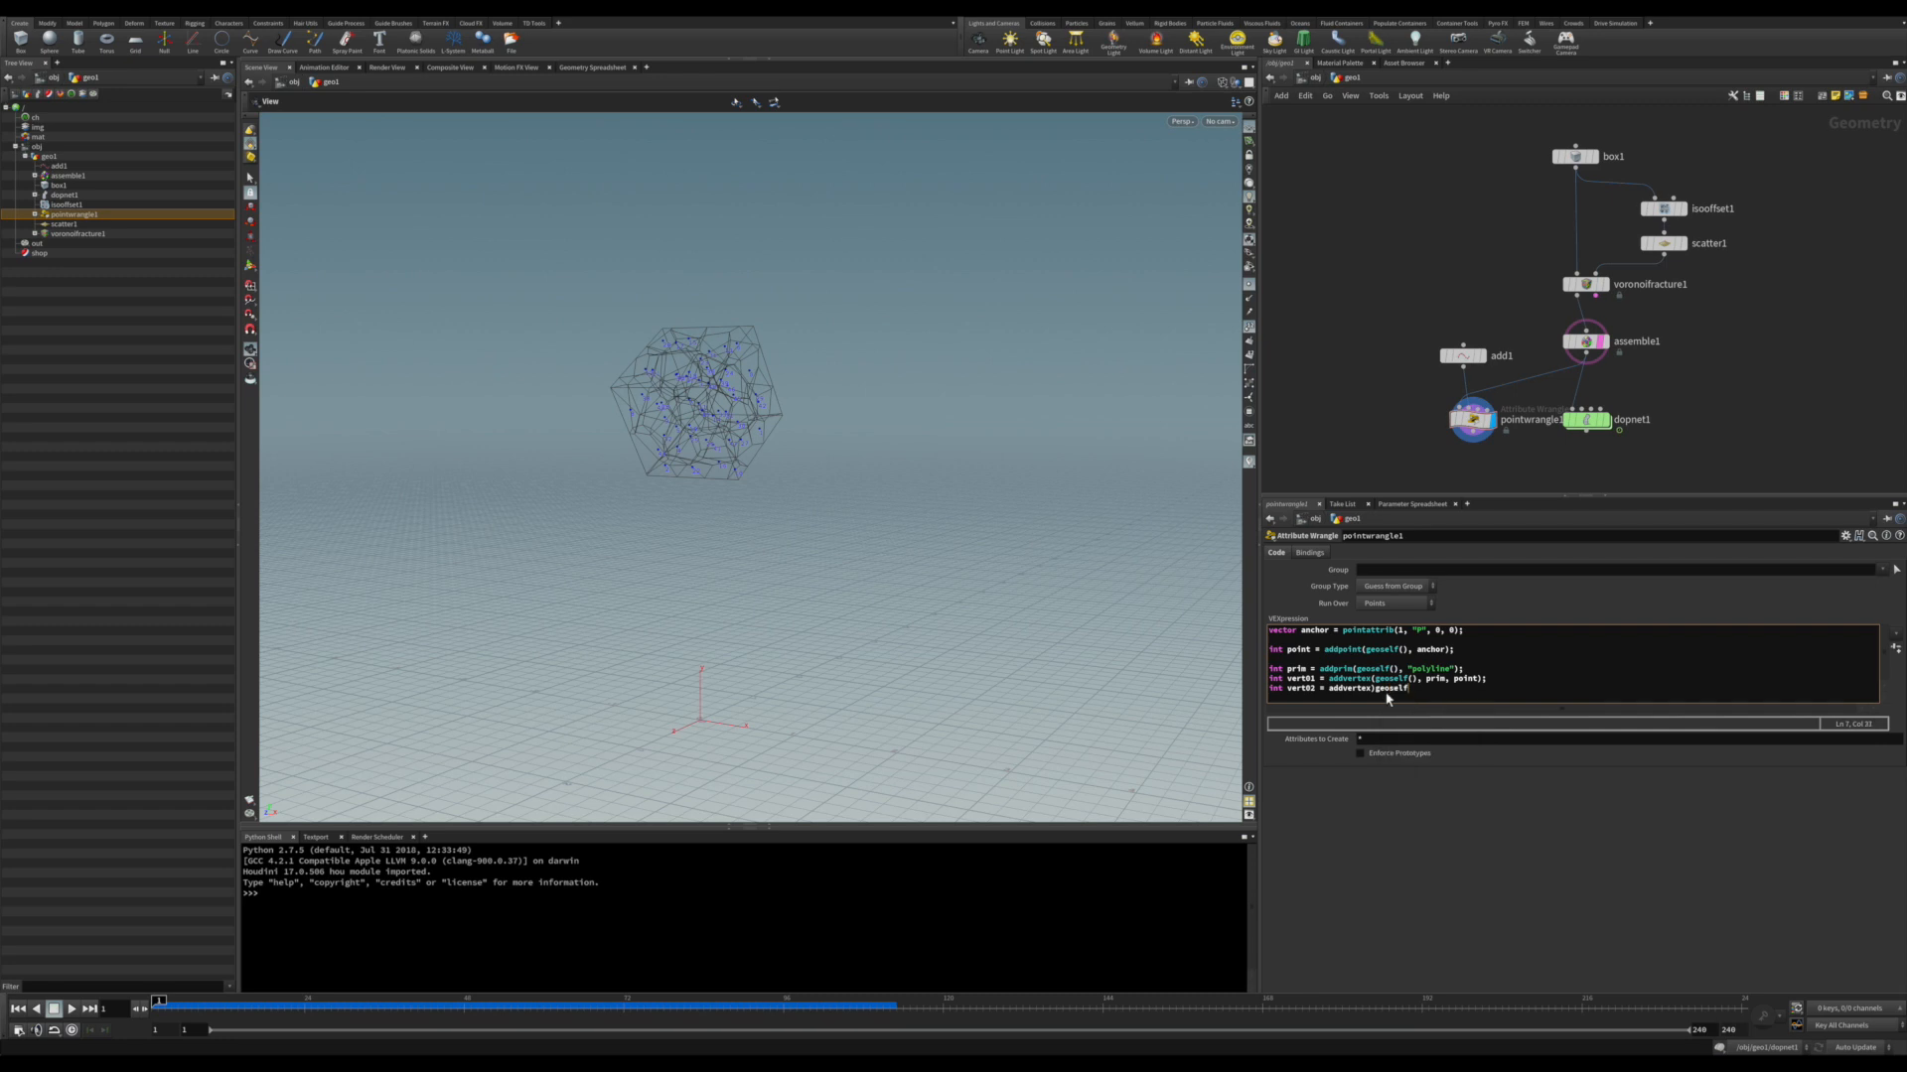
text((),)
text( prim)
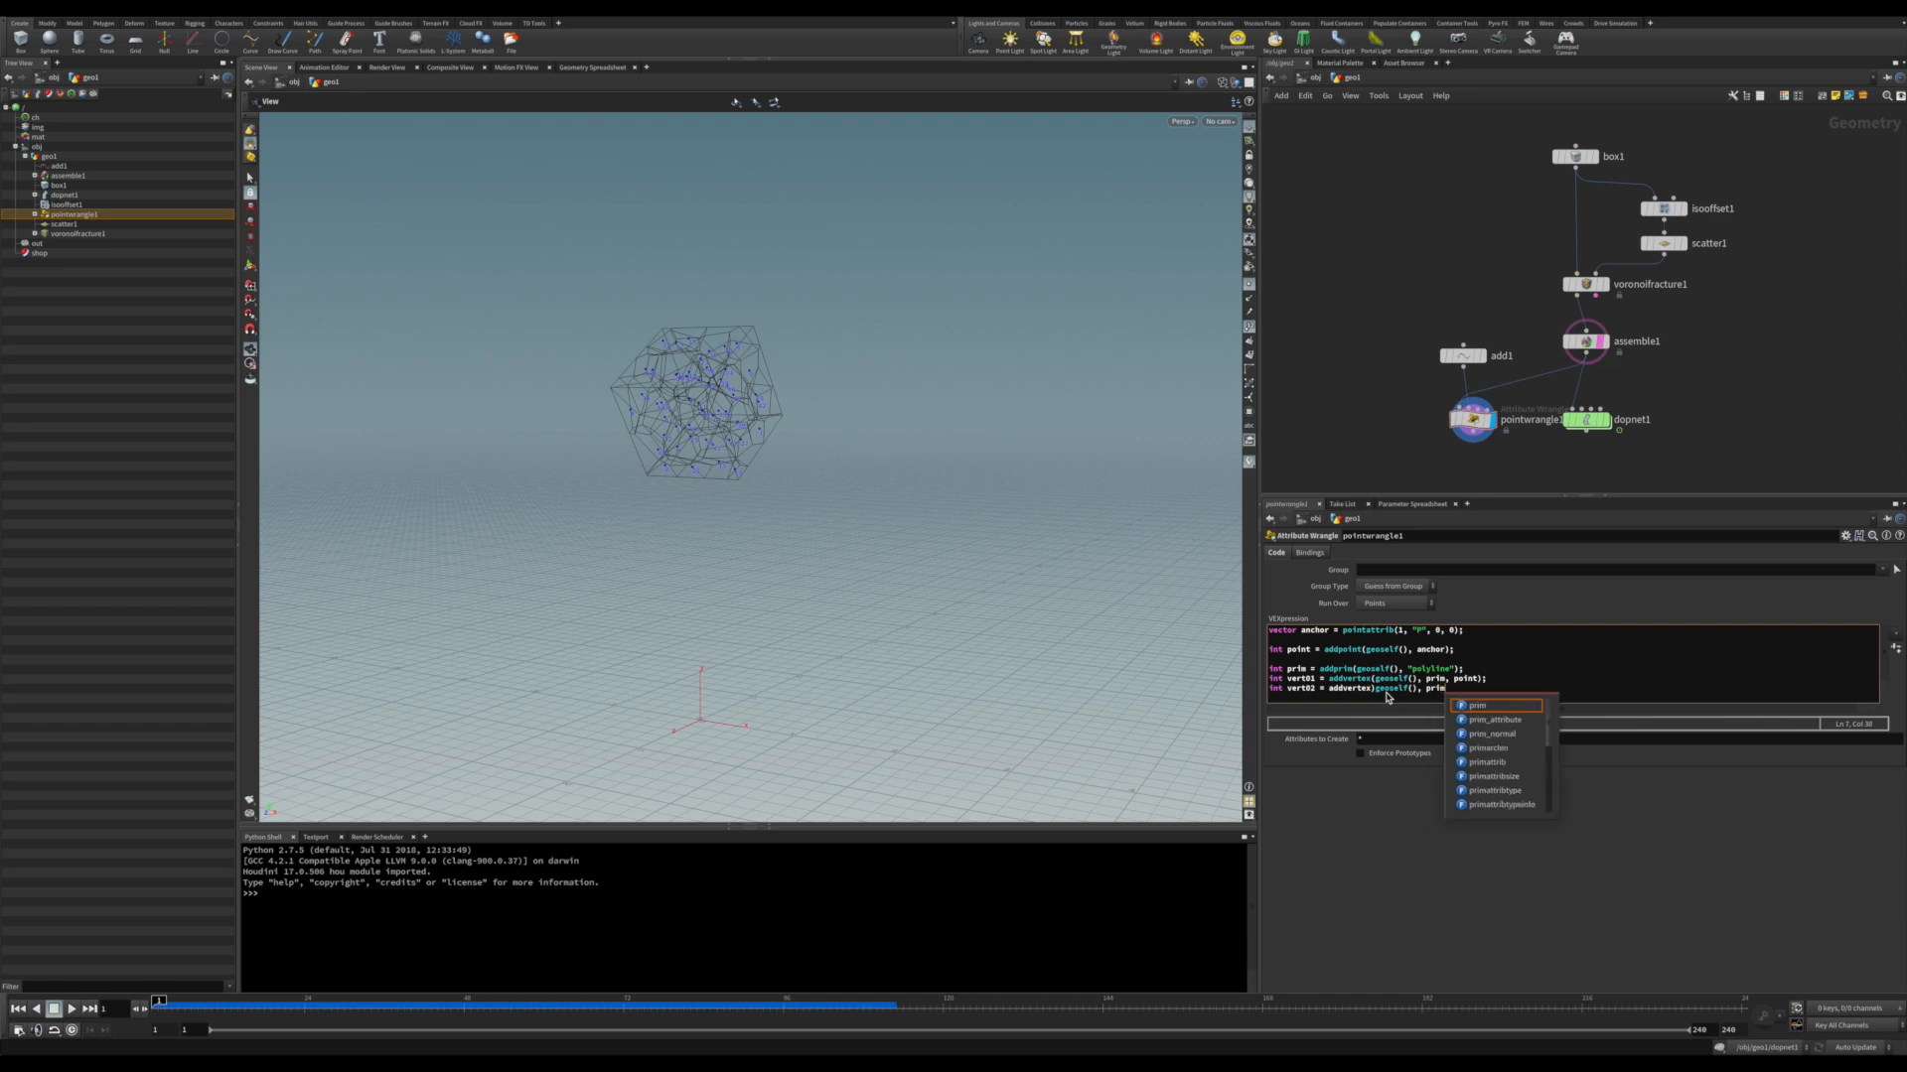
text(, @)
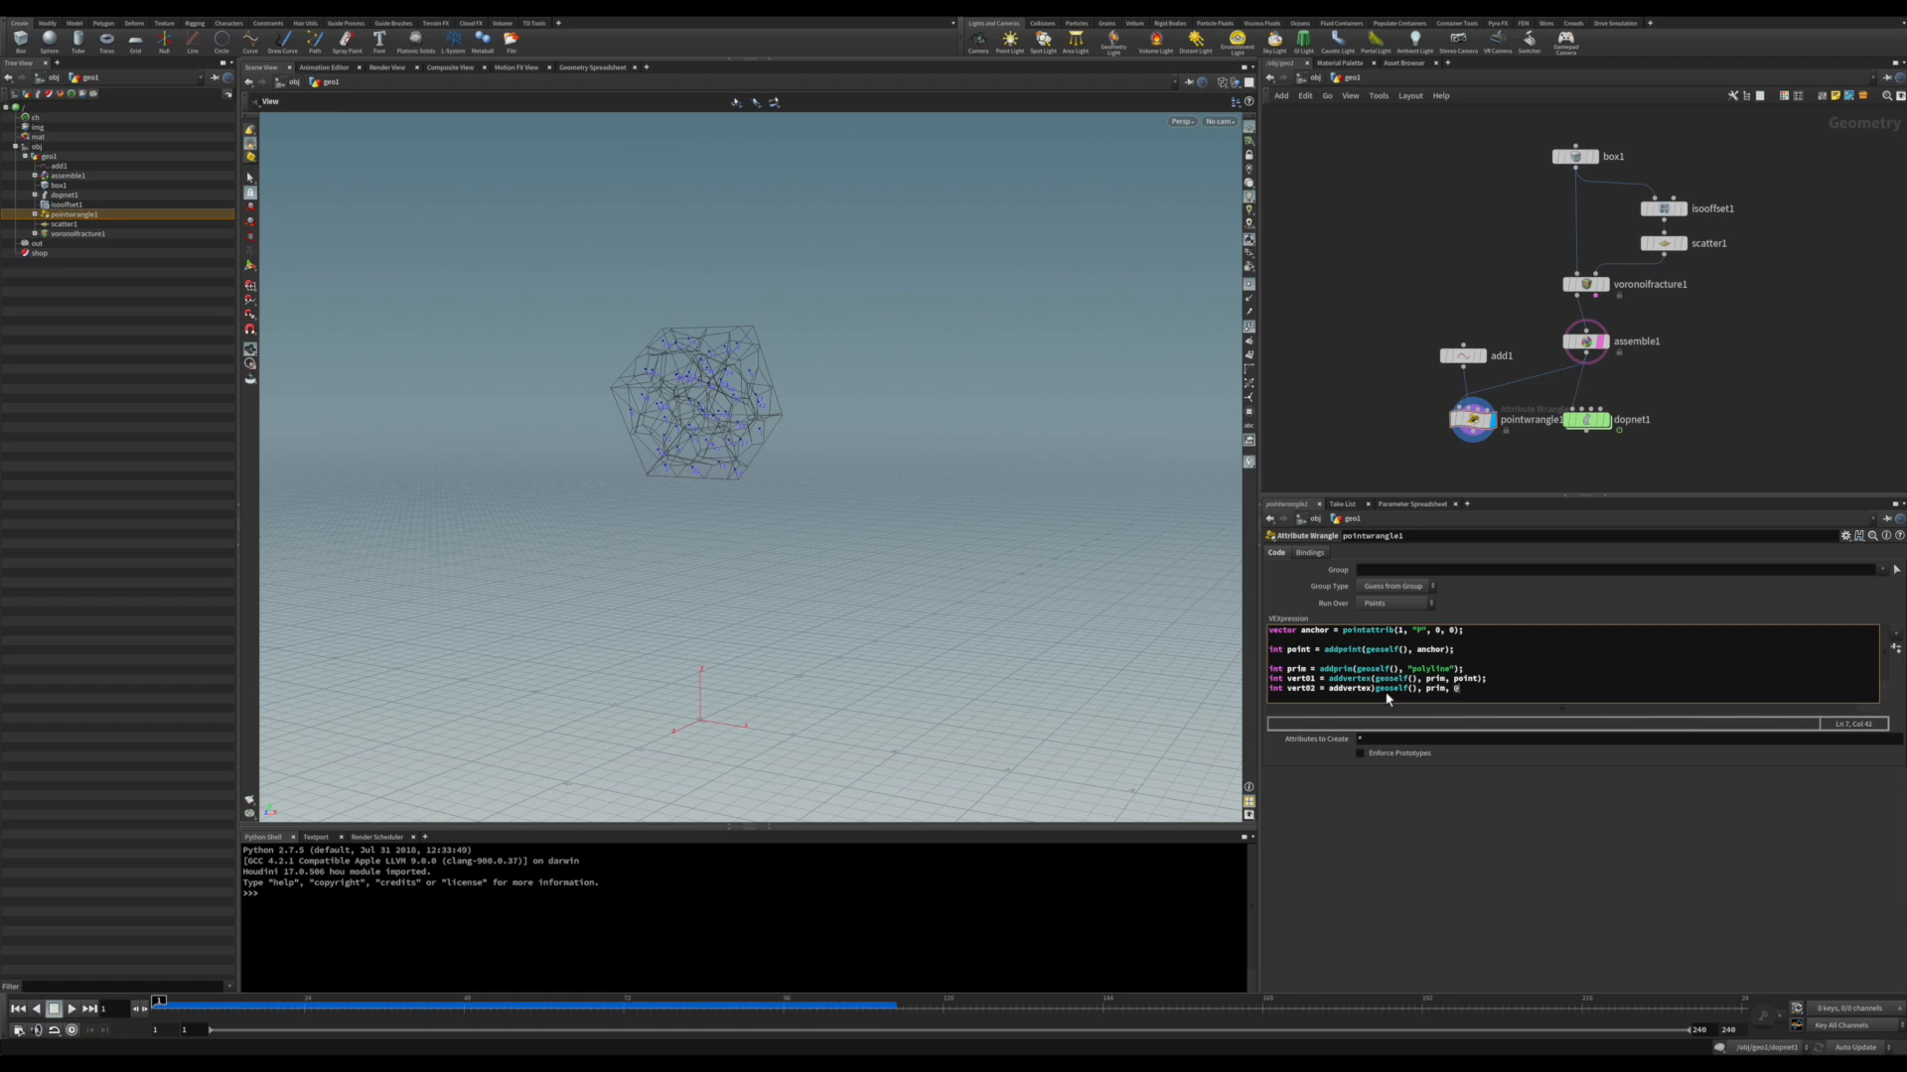
text(ptnum);)
- Remove the stray parenthesis in the addvertex line and recook so lines run to the anchor
click(1378, 437)
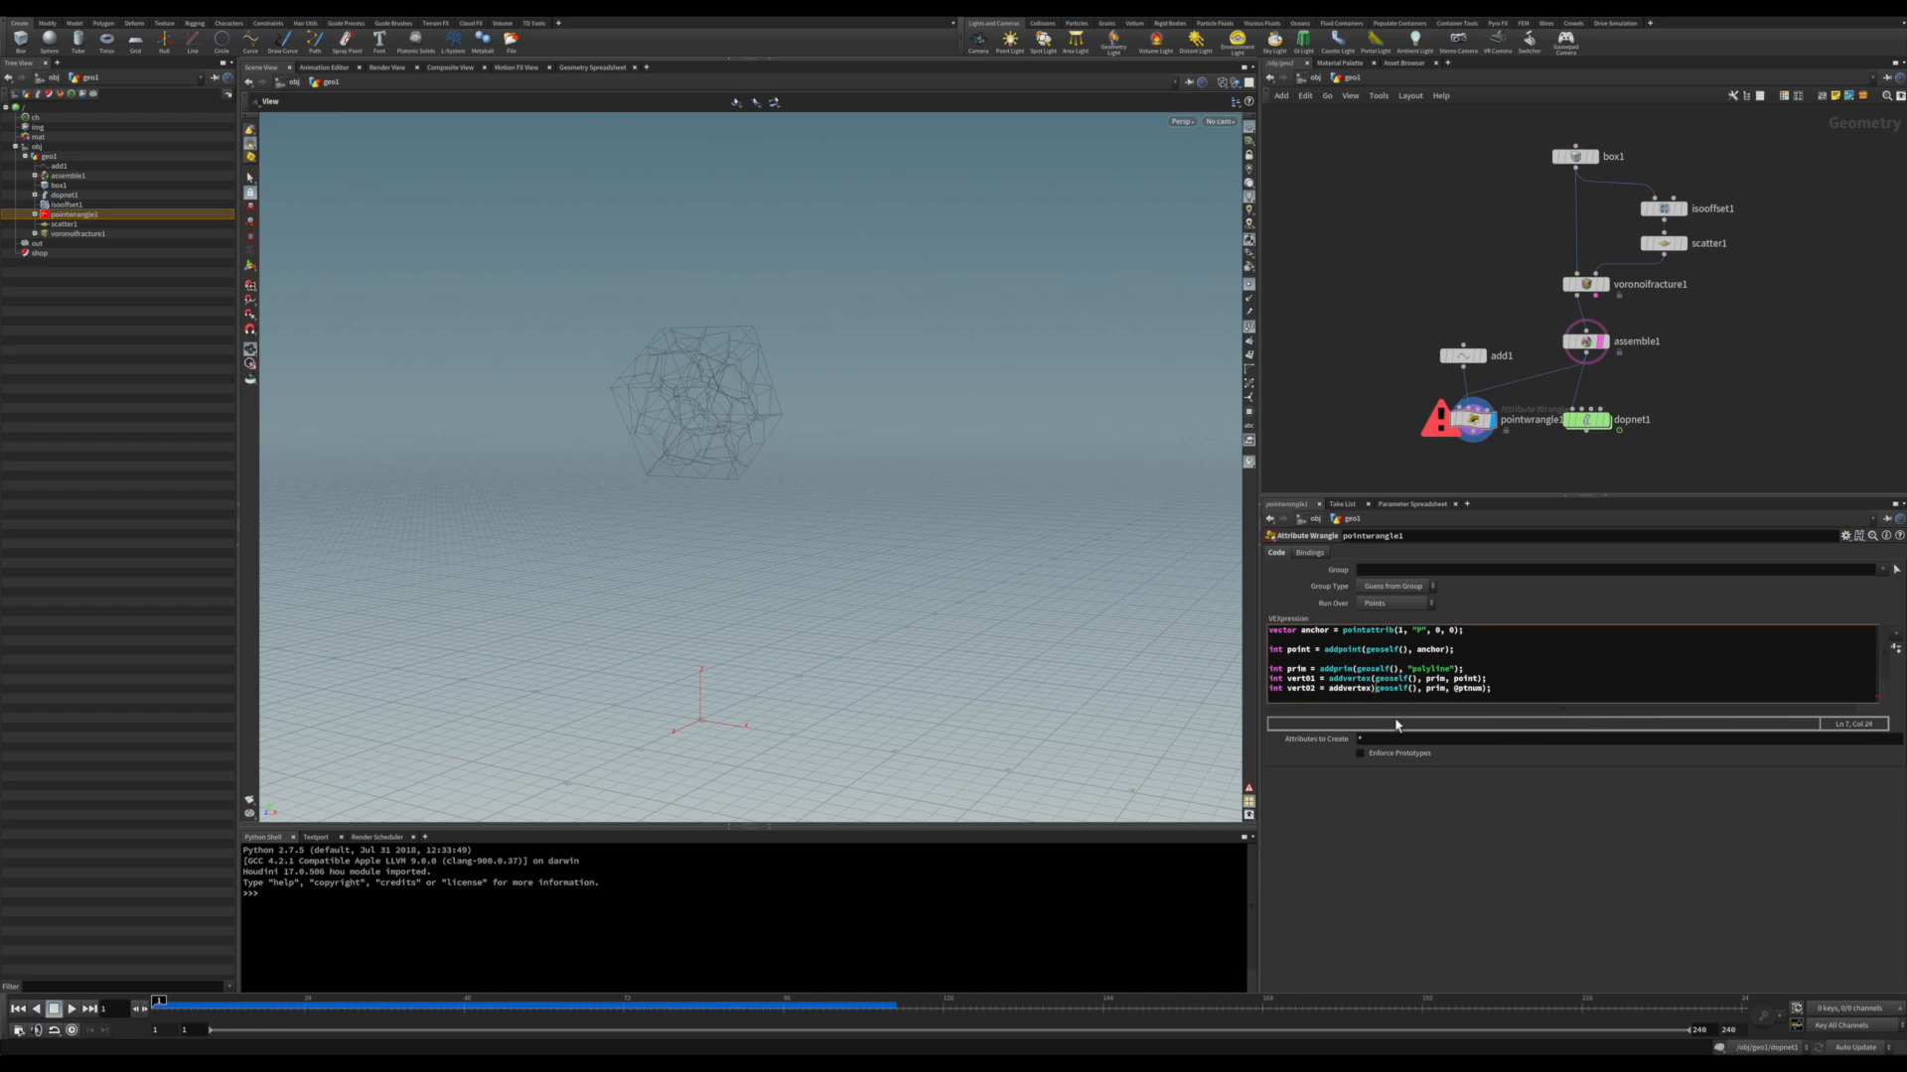
key(BackSpace)
text(()
key(ctrl+Return)
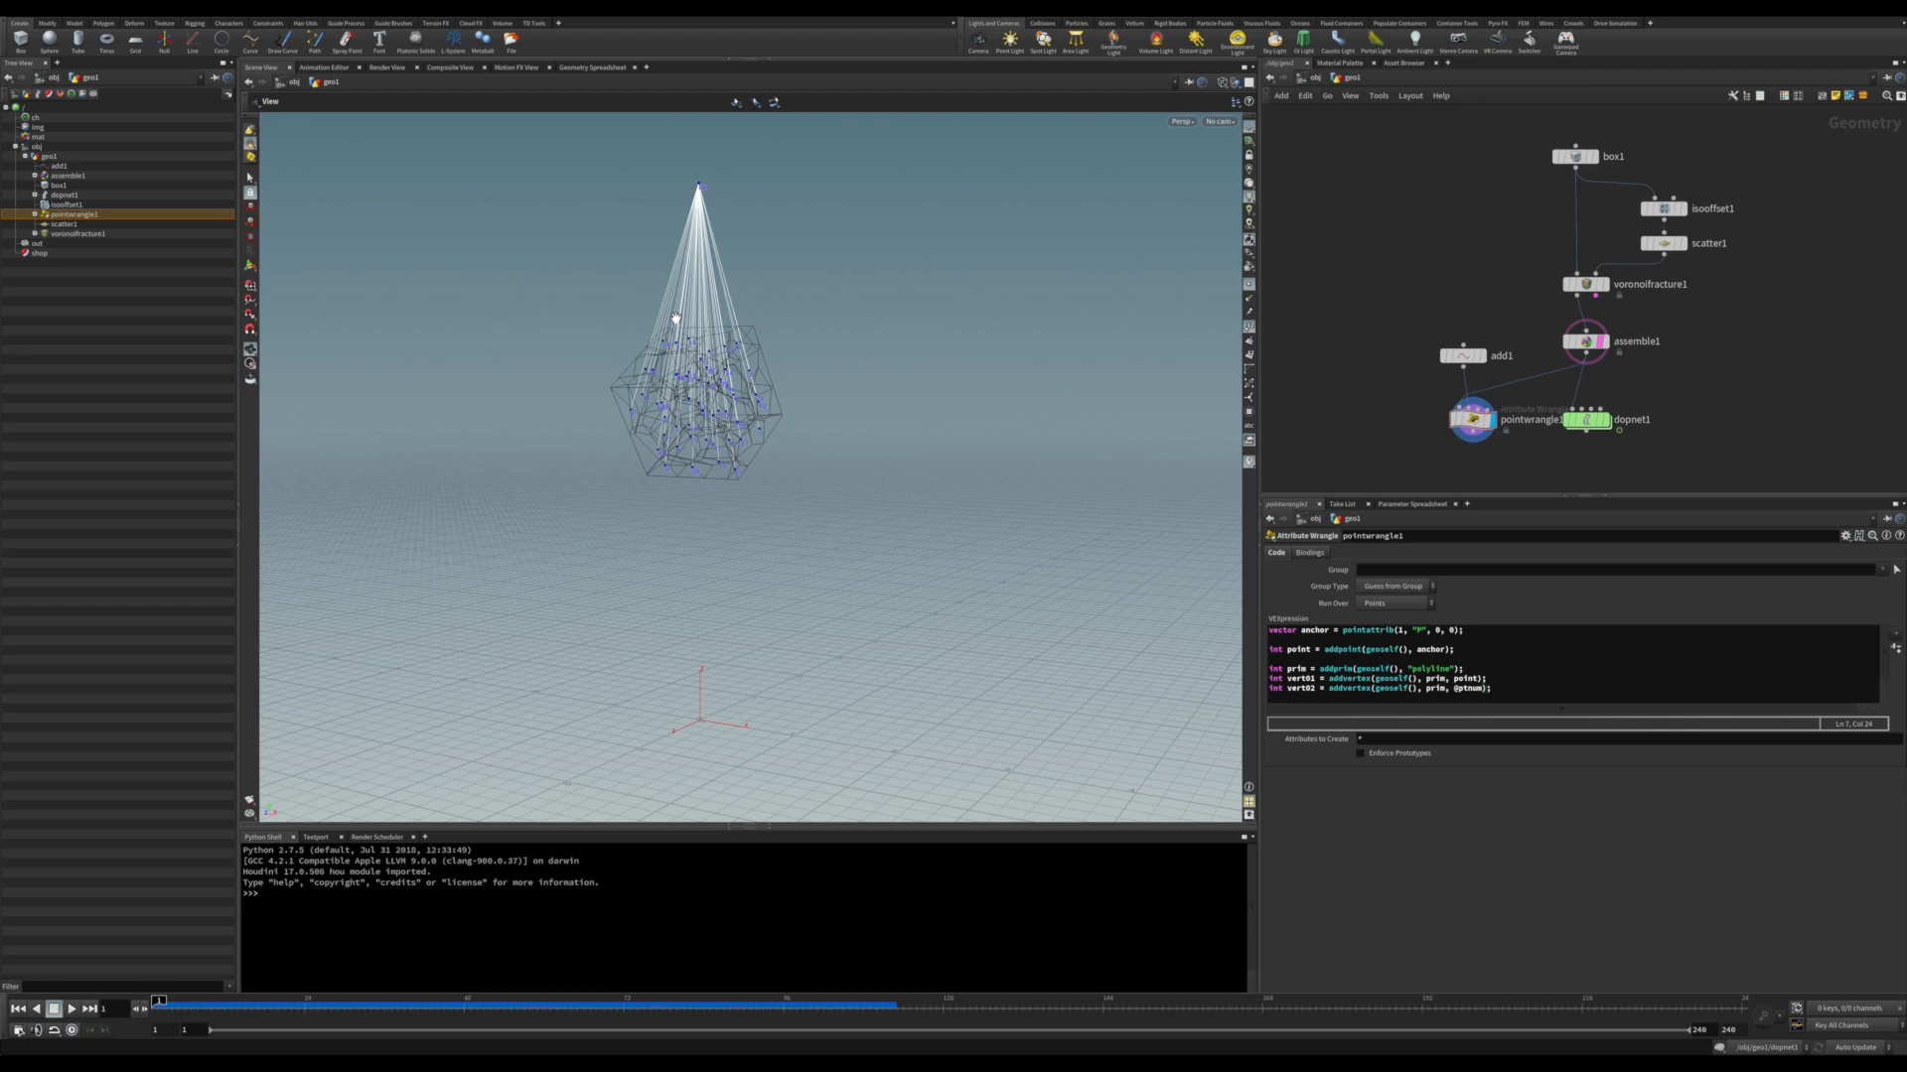
mouse_move(1370, 305)
mouse_down()
mouse_move(1495, 445)
mouse_move(1441, 362)
mouse_up()
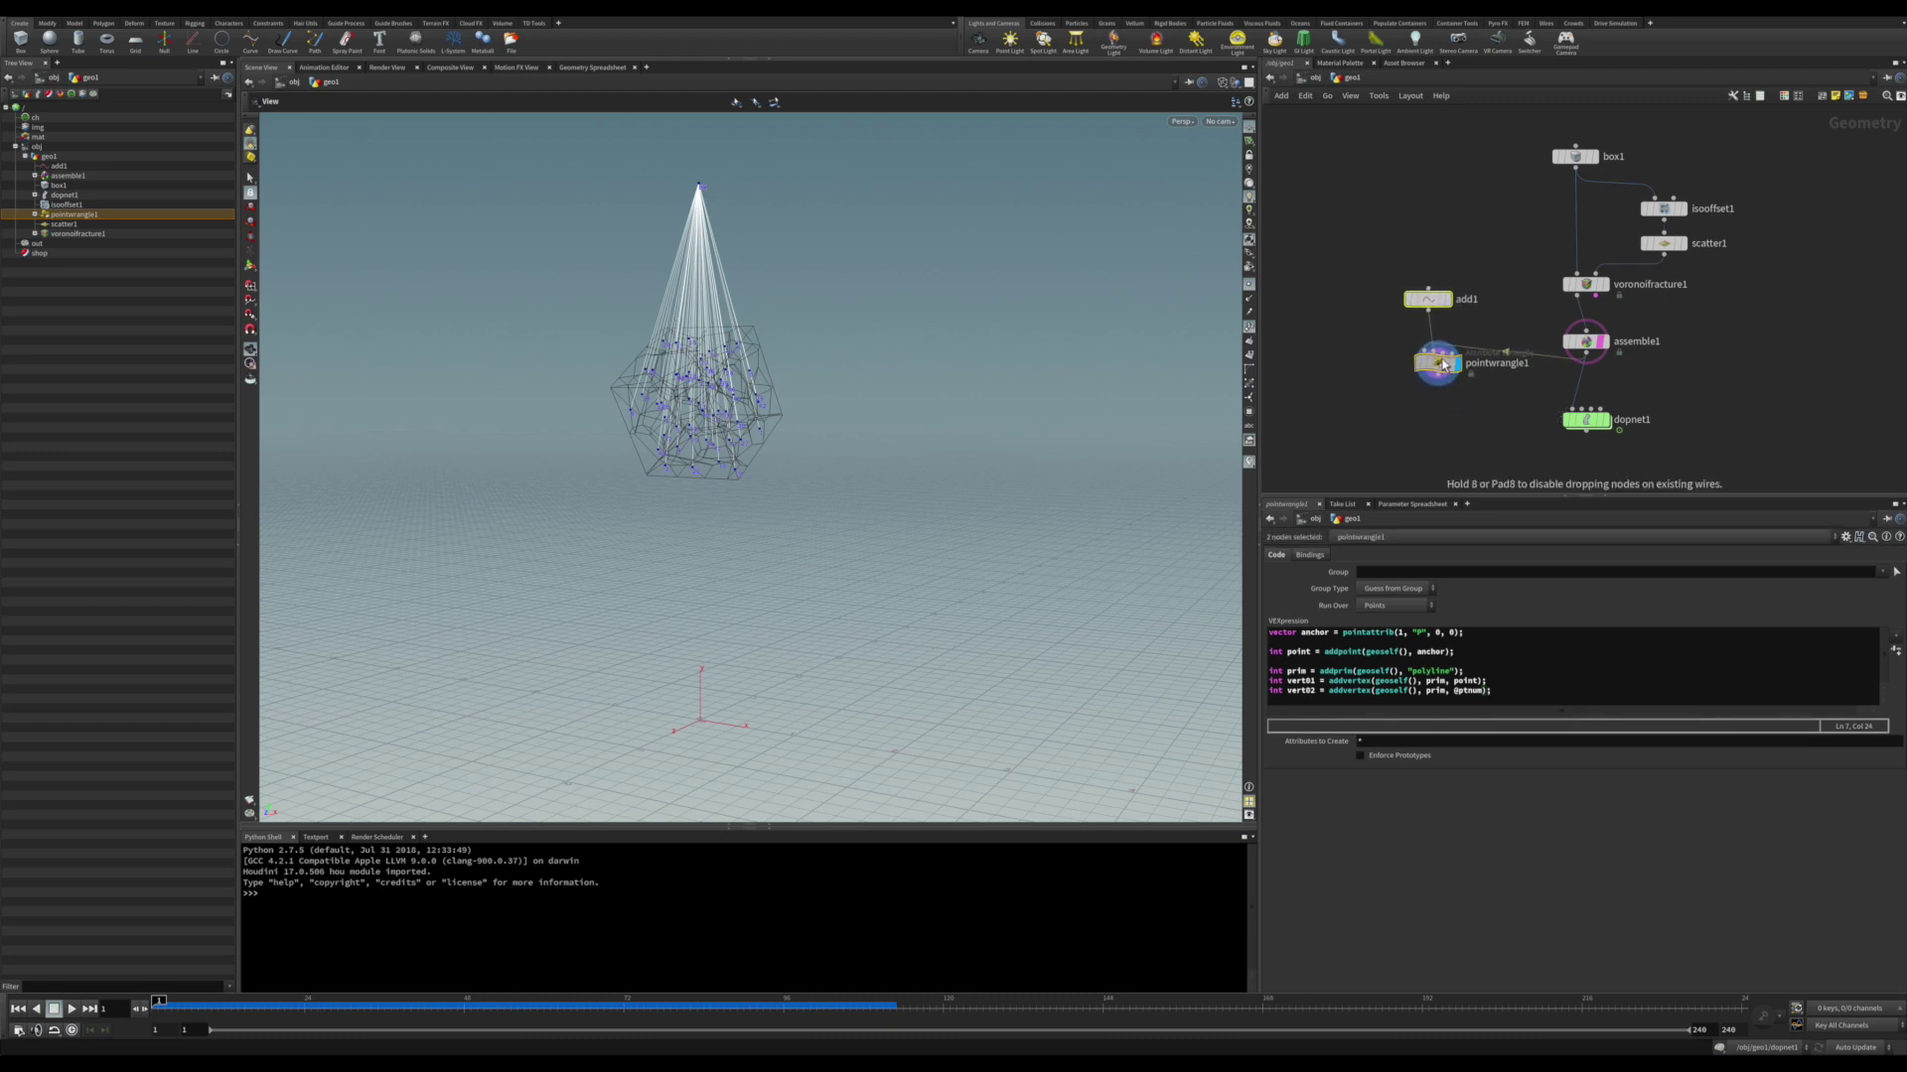
- Place a new Attribute Create node beside the point wrangle
click(1463, 435)
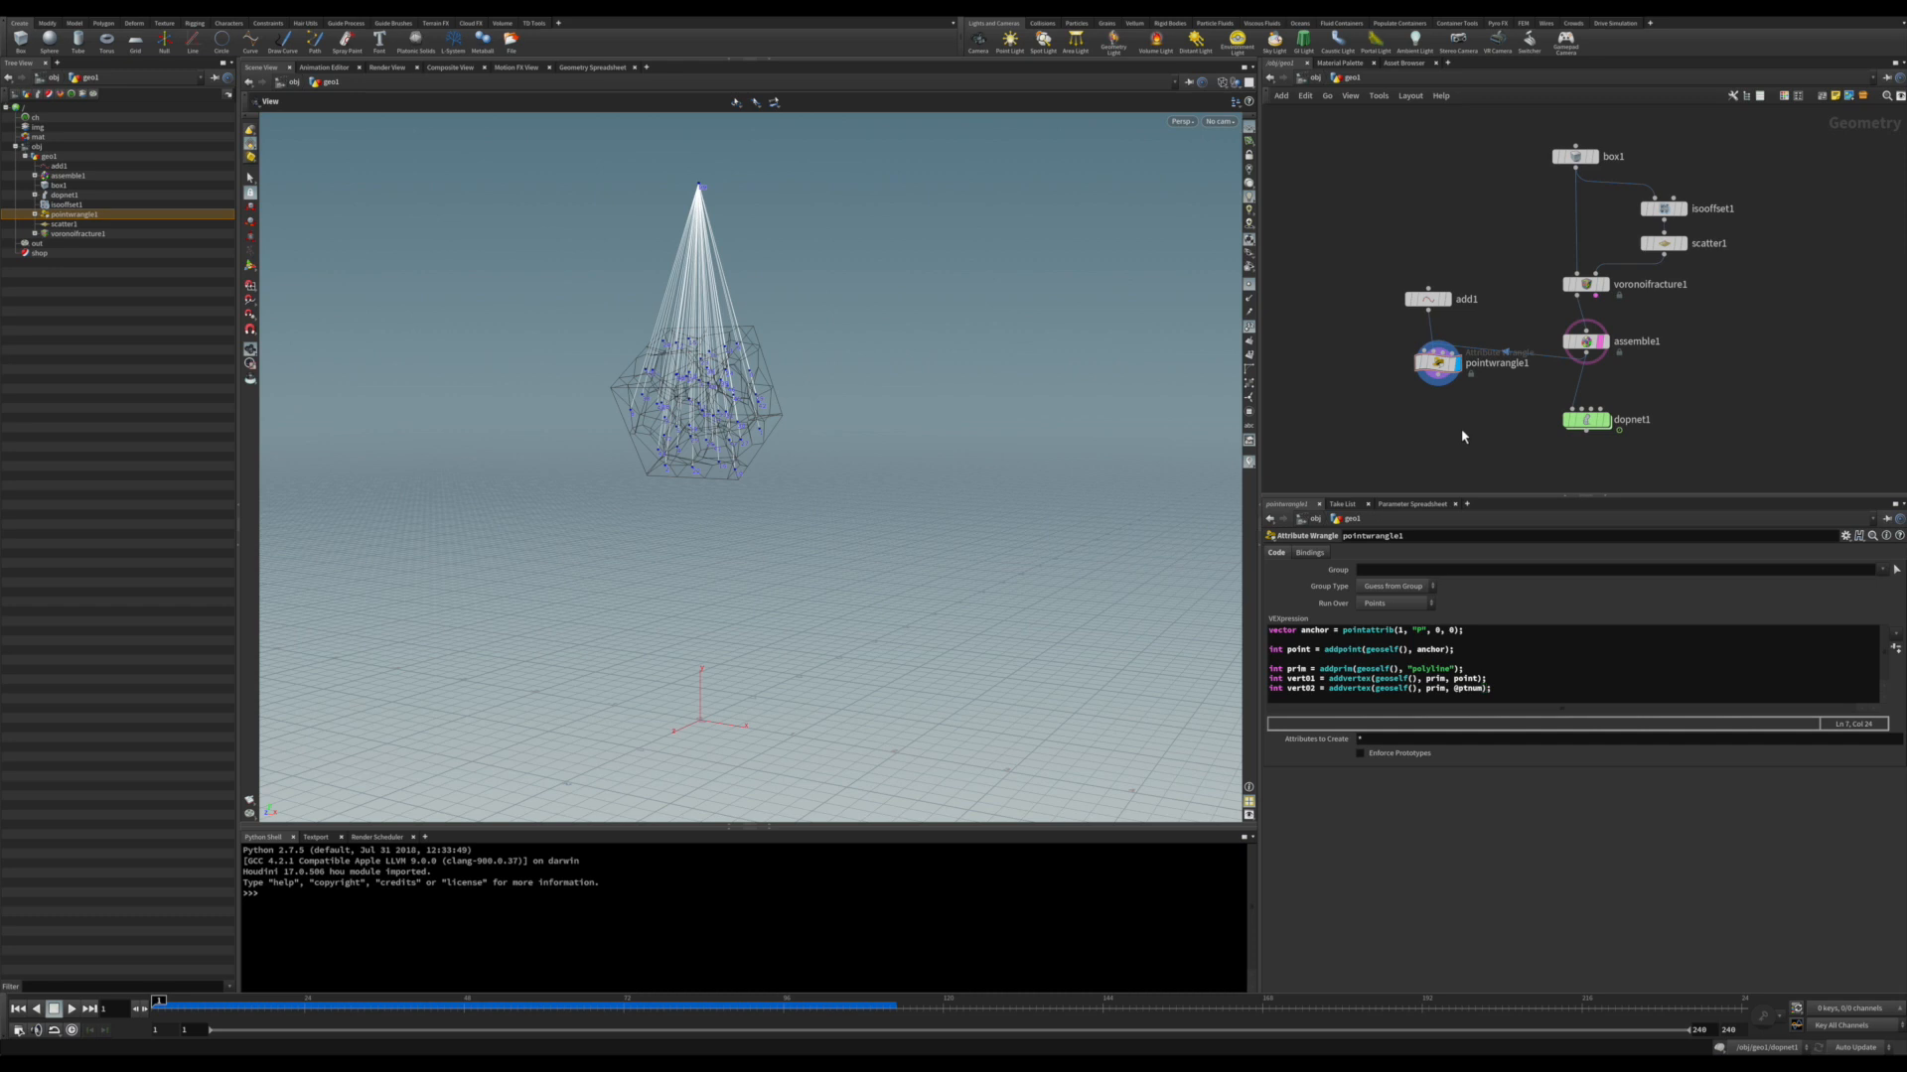
key(Tab)
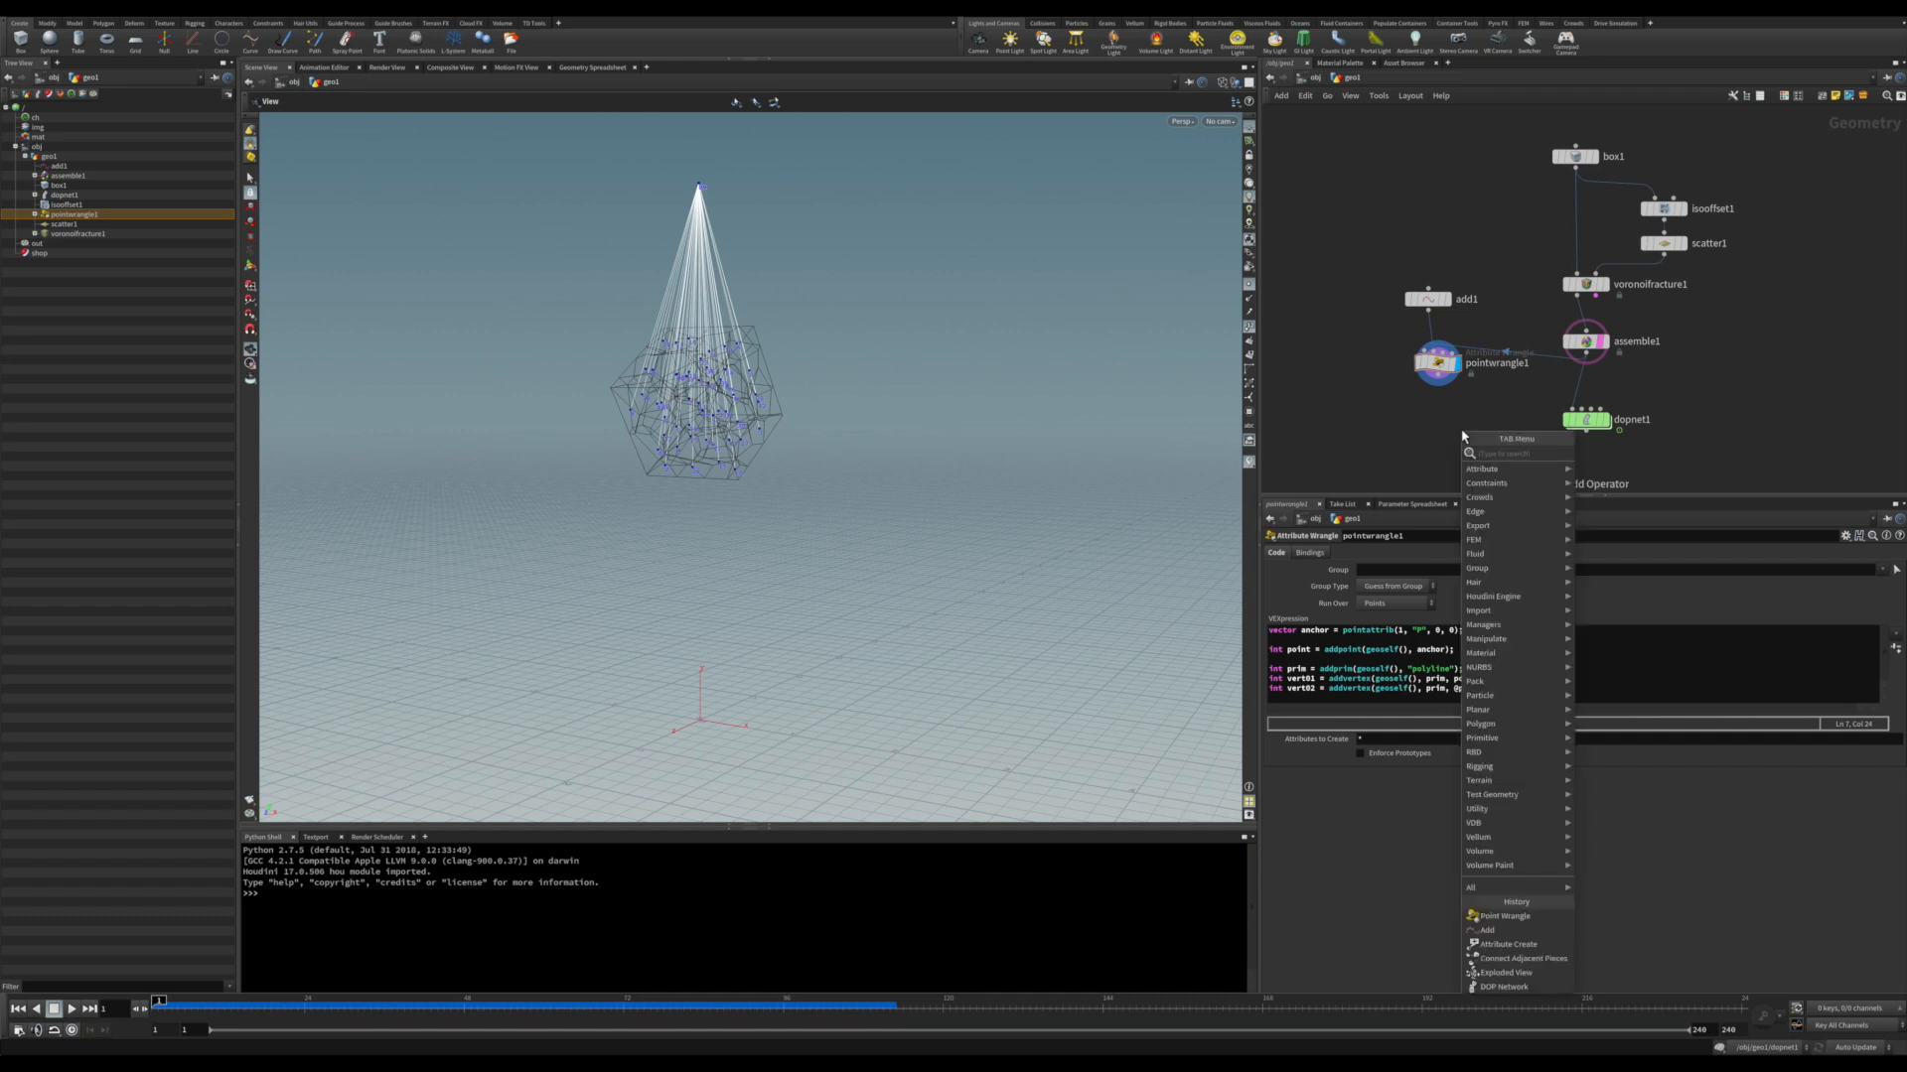
text(at)
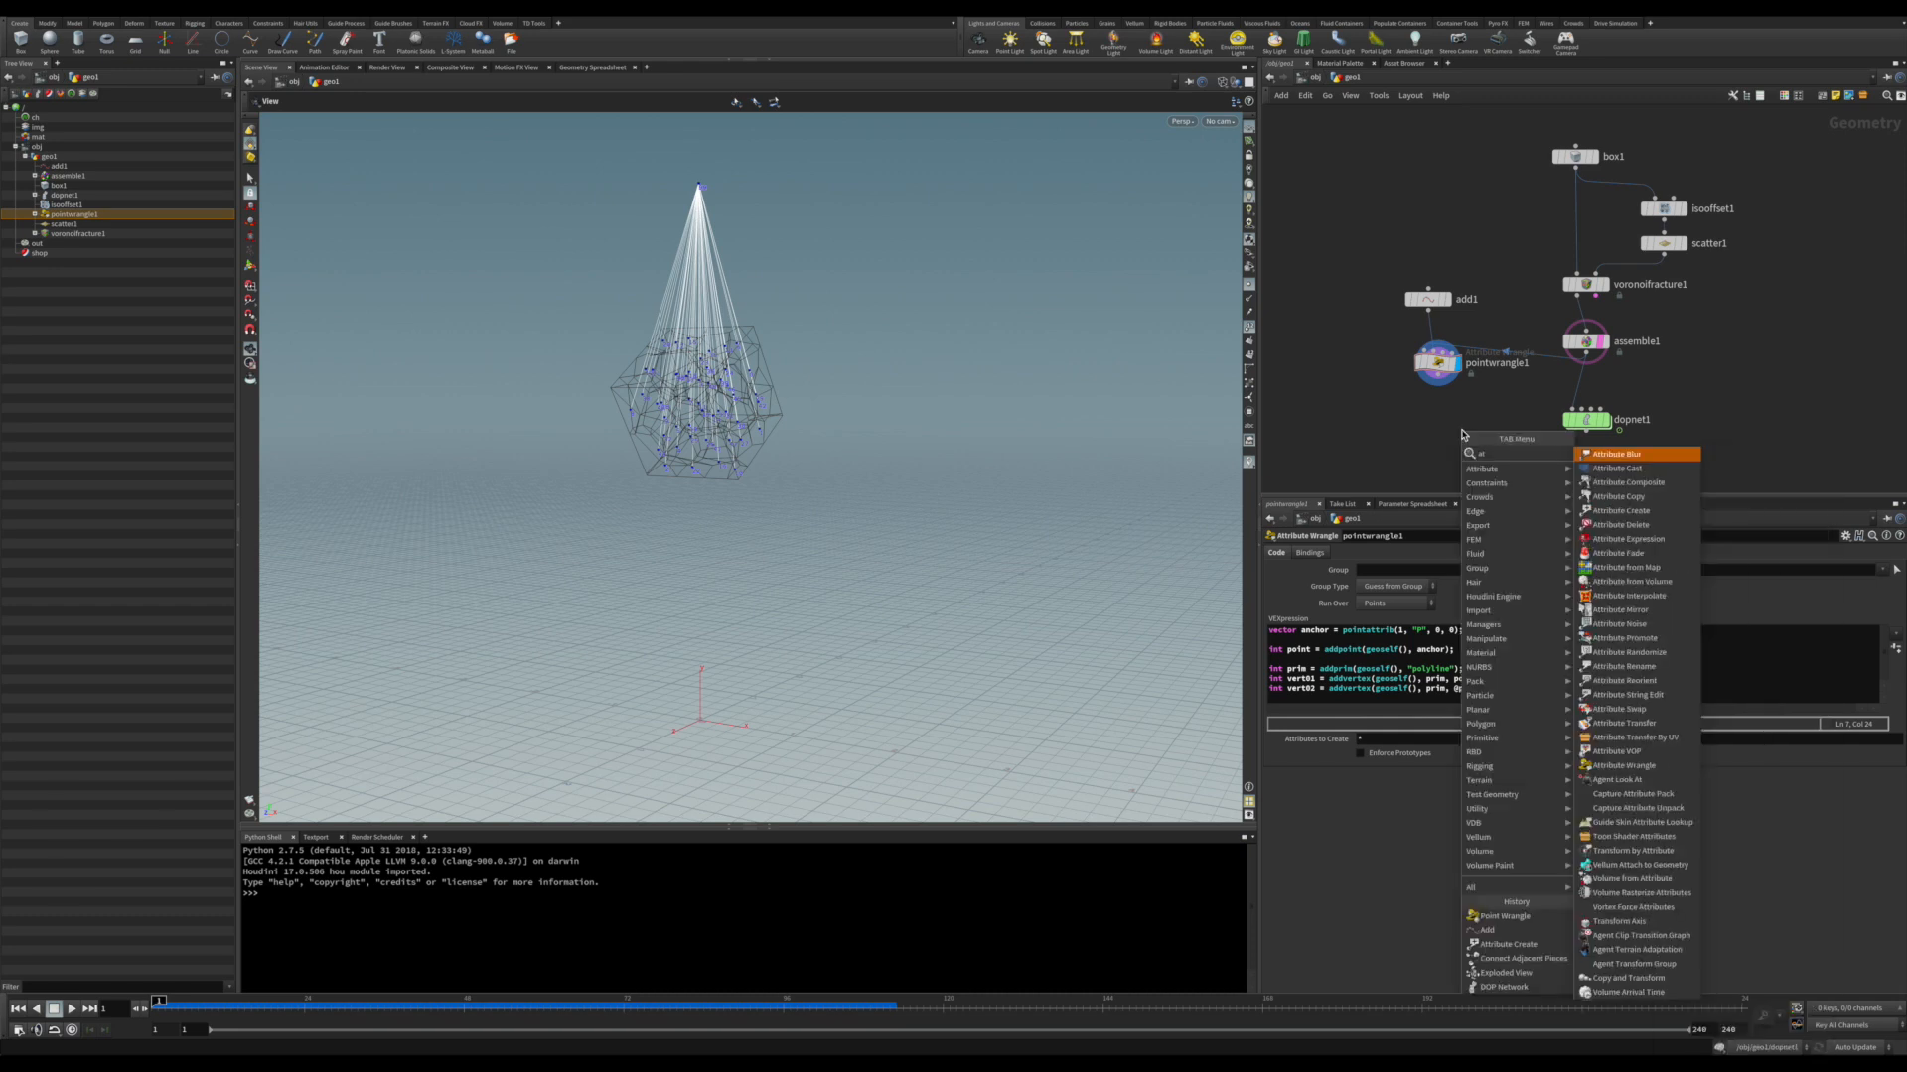
key(Escape)
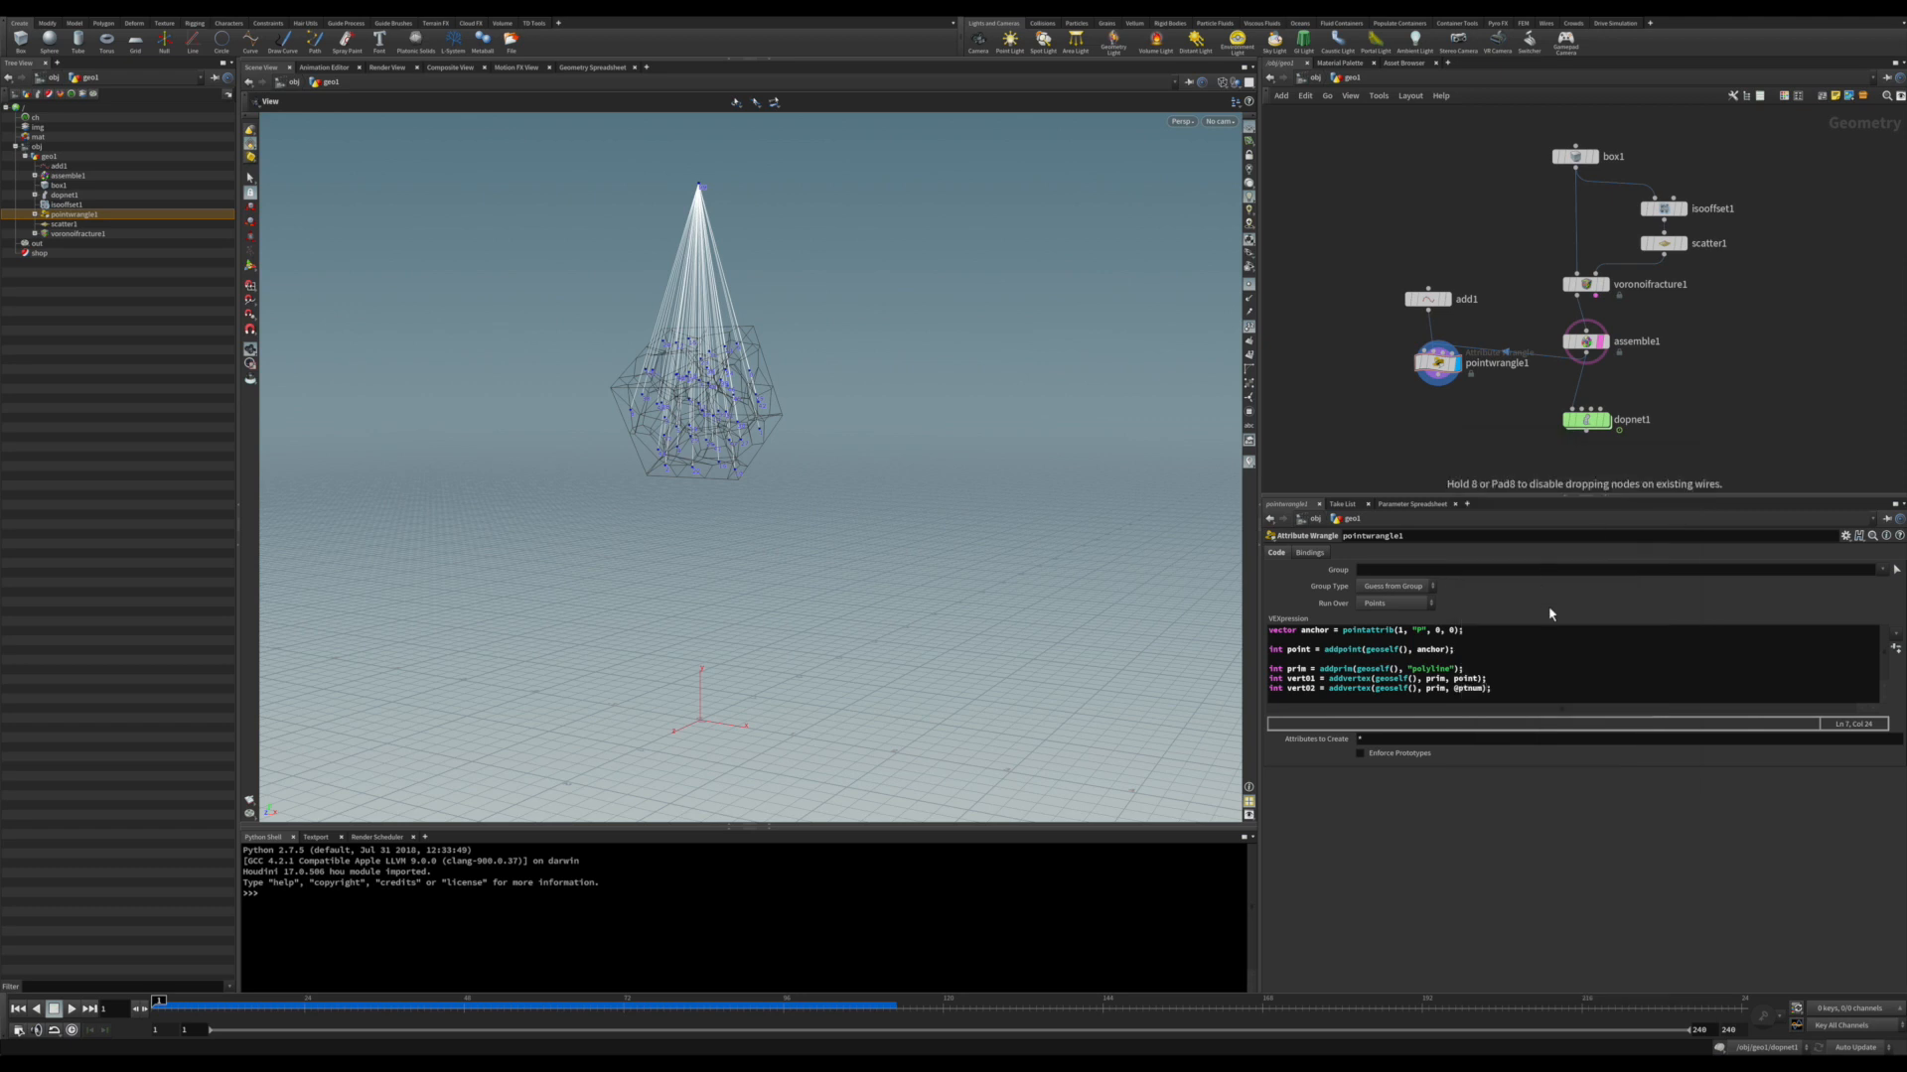
click(1439, 421)
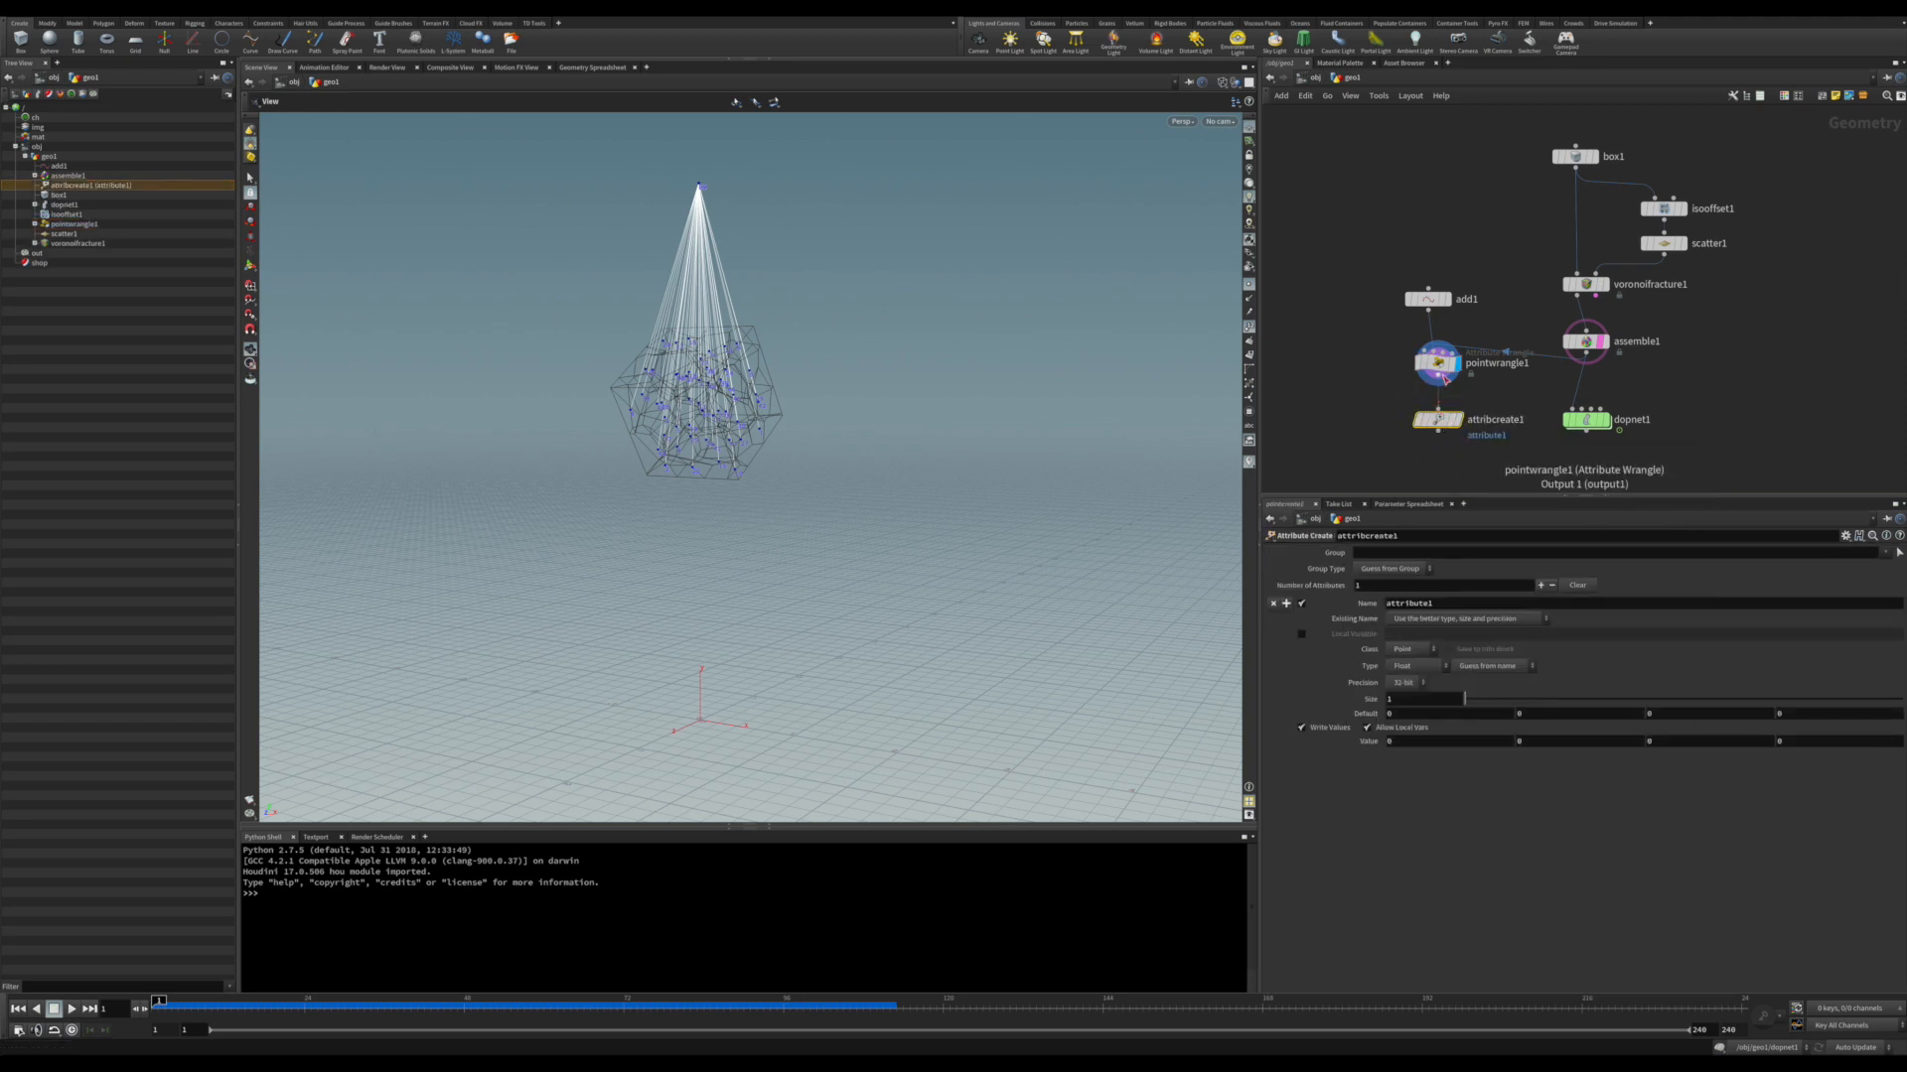
- Define a primitive string attribute constraint_name with value all on attribcreate1
drag(1439, 421, 1427, 421)
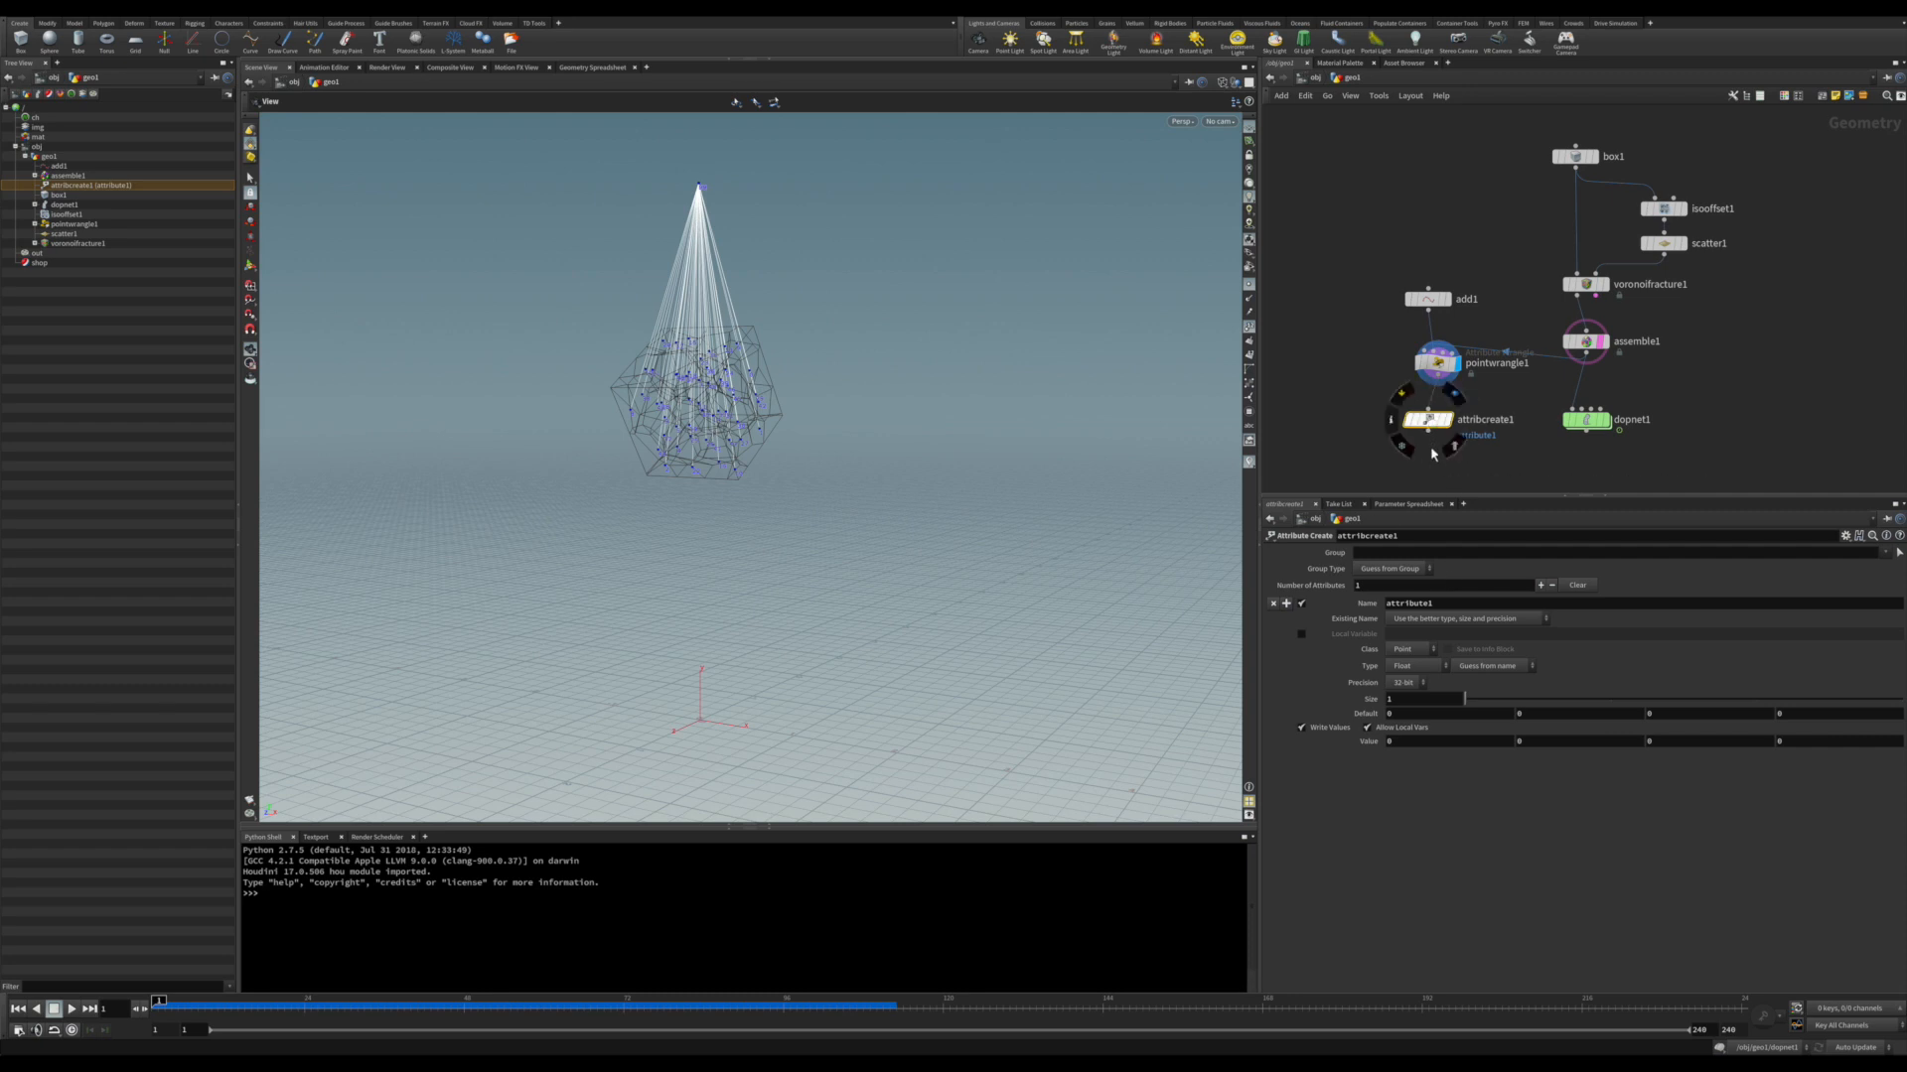
click(1419, 651)
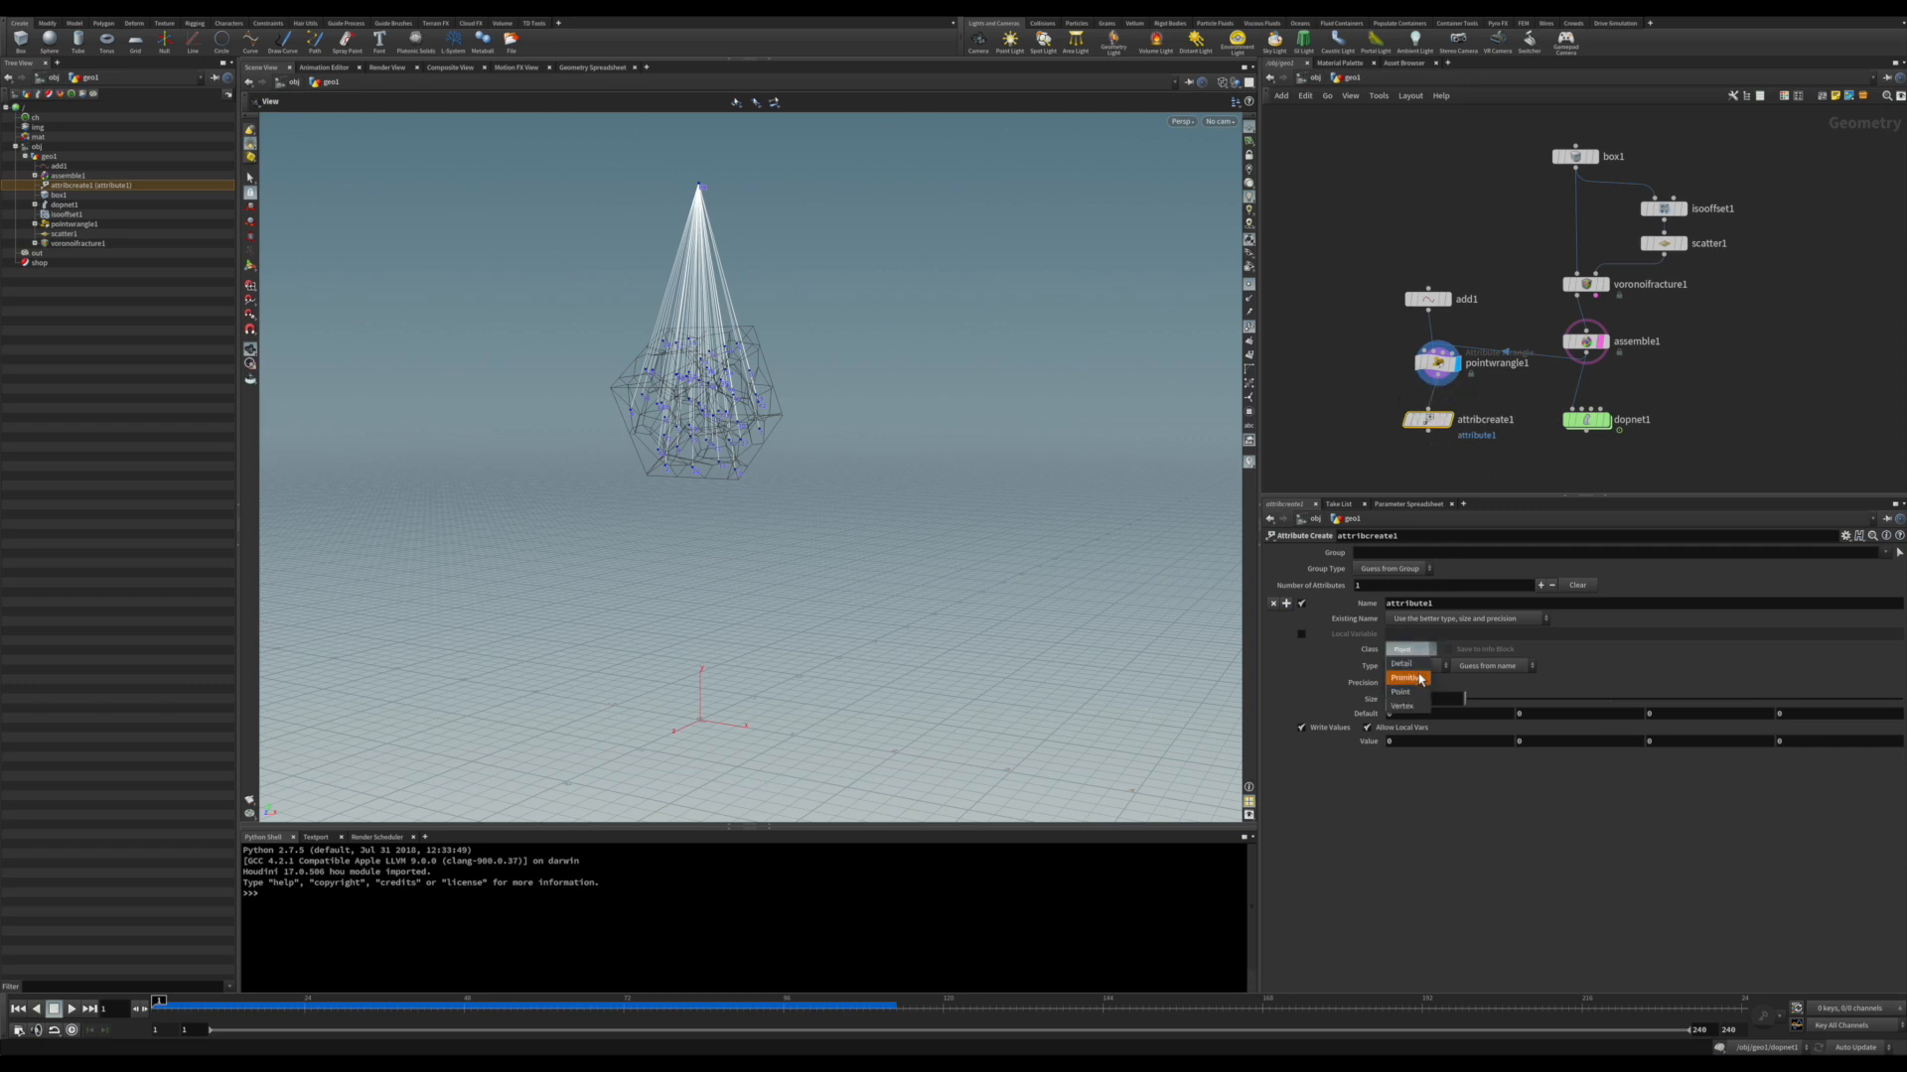
click(1410, 678)
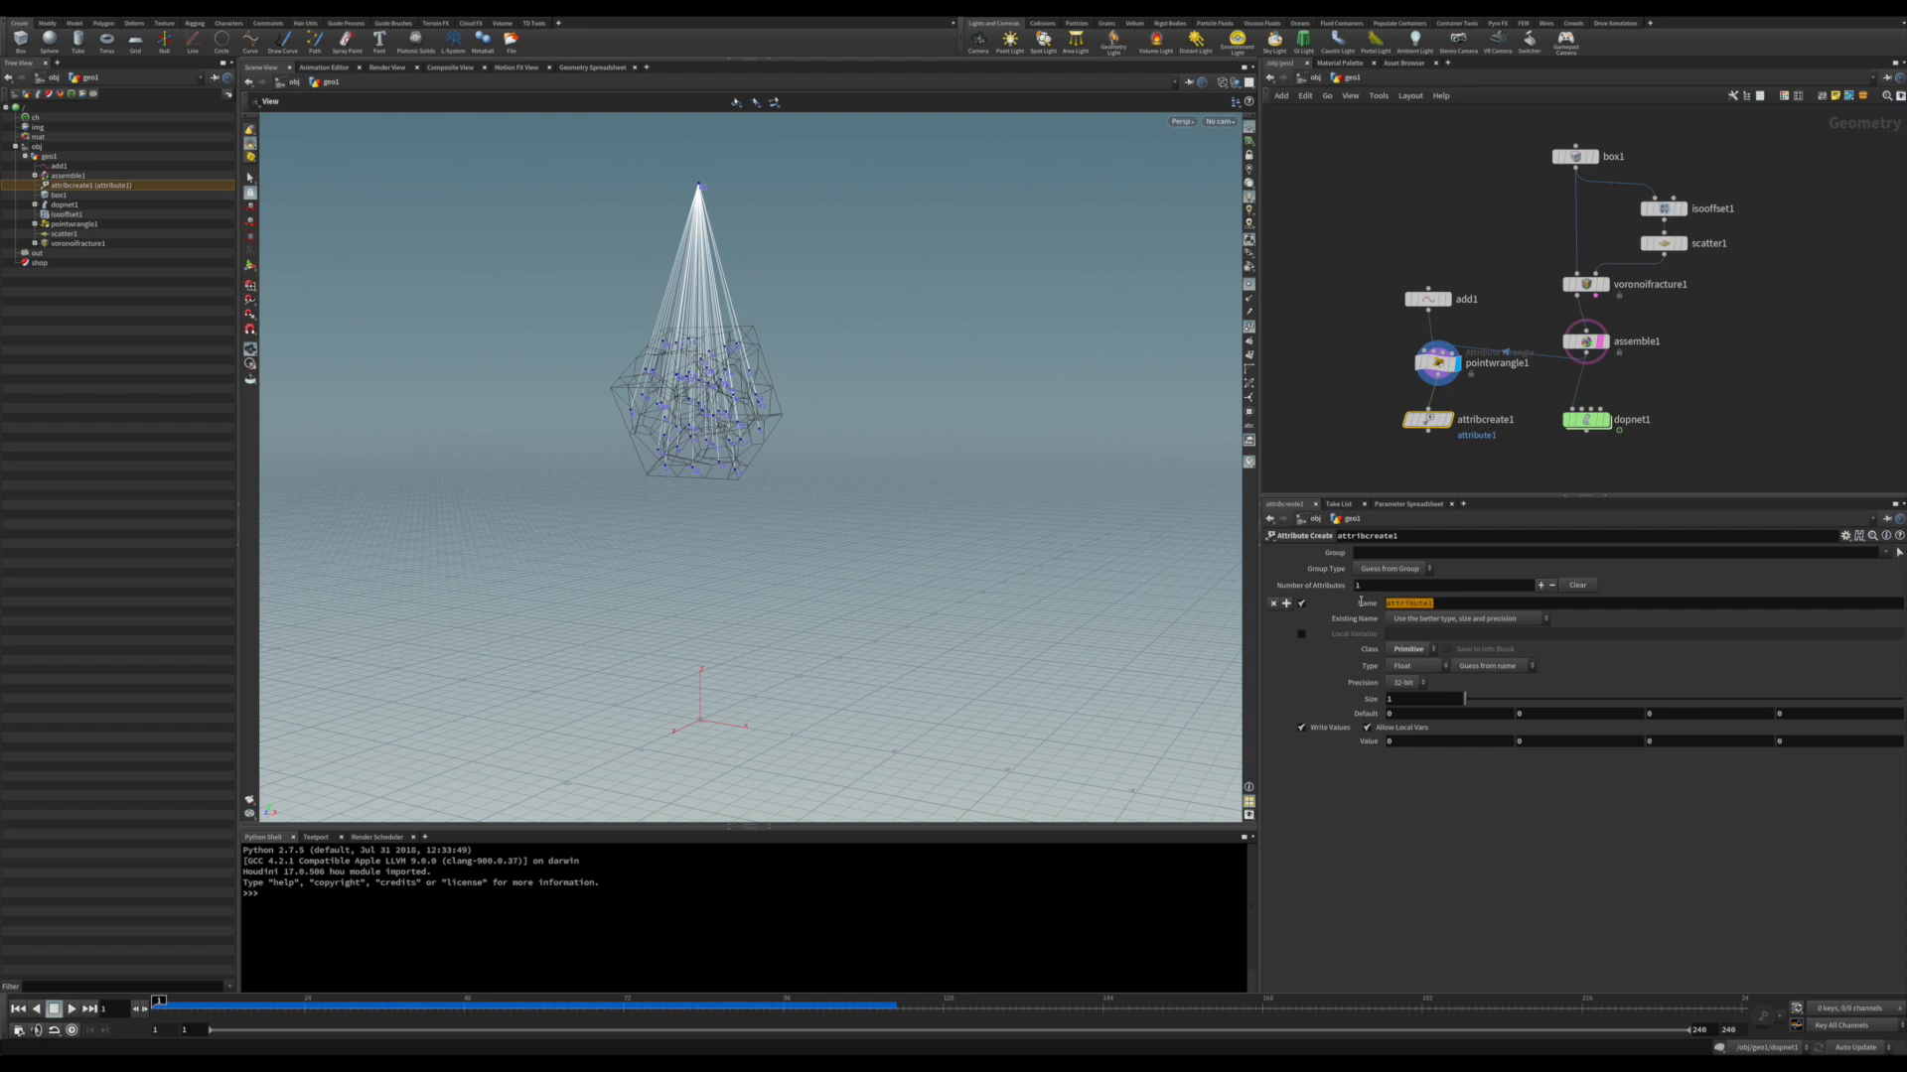
double_click(1411, 602)
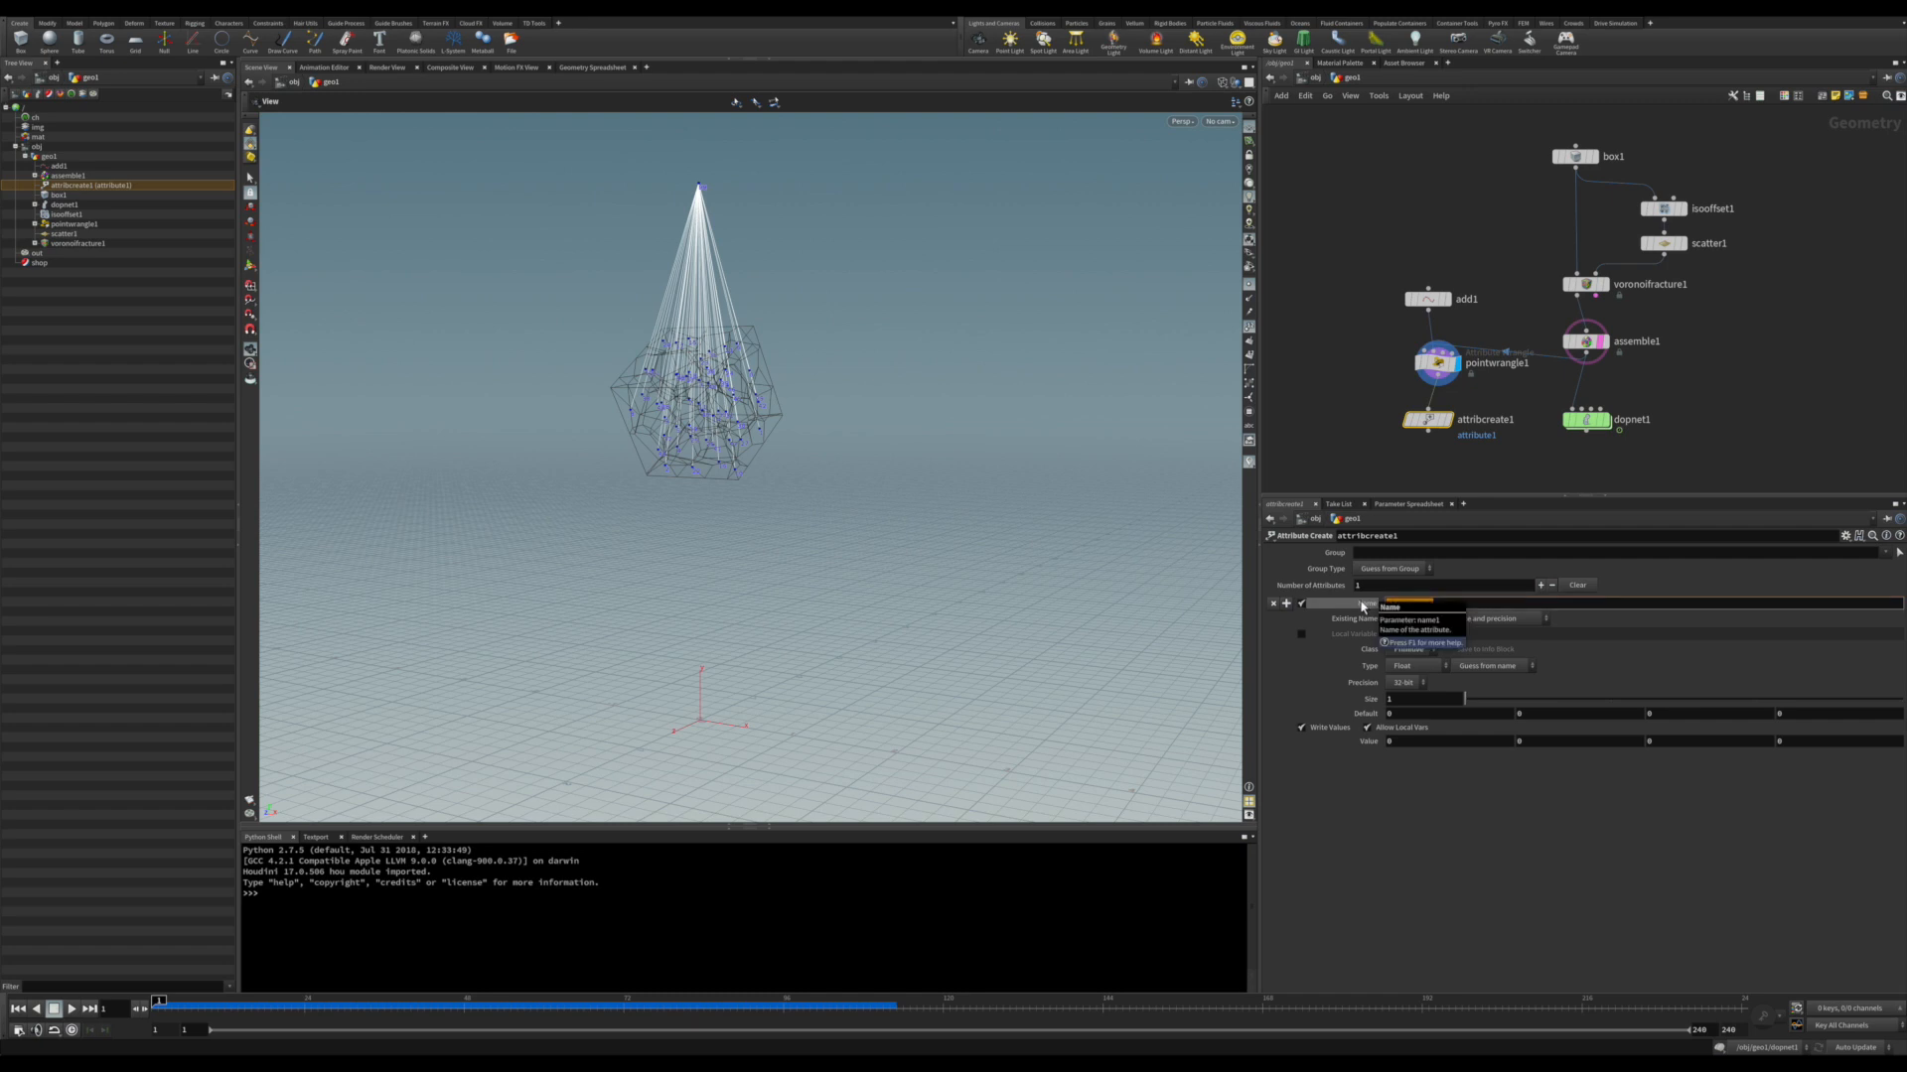
key(BackSpace)
text(contraint_name)
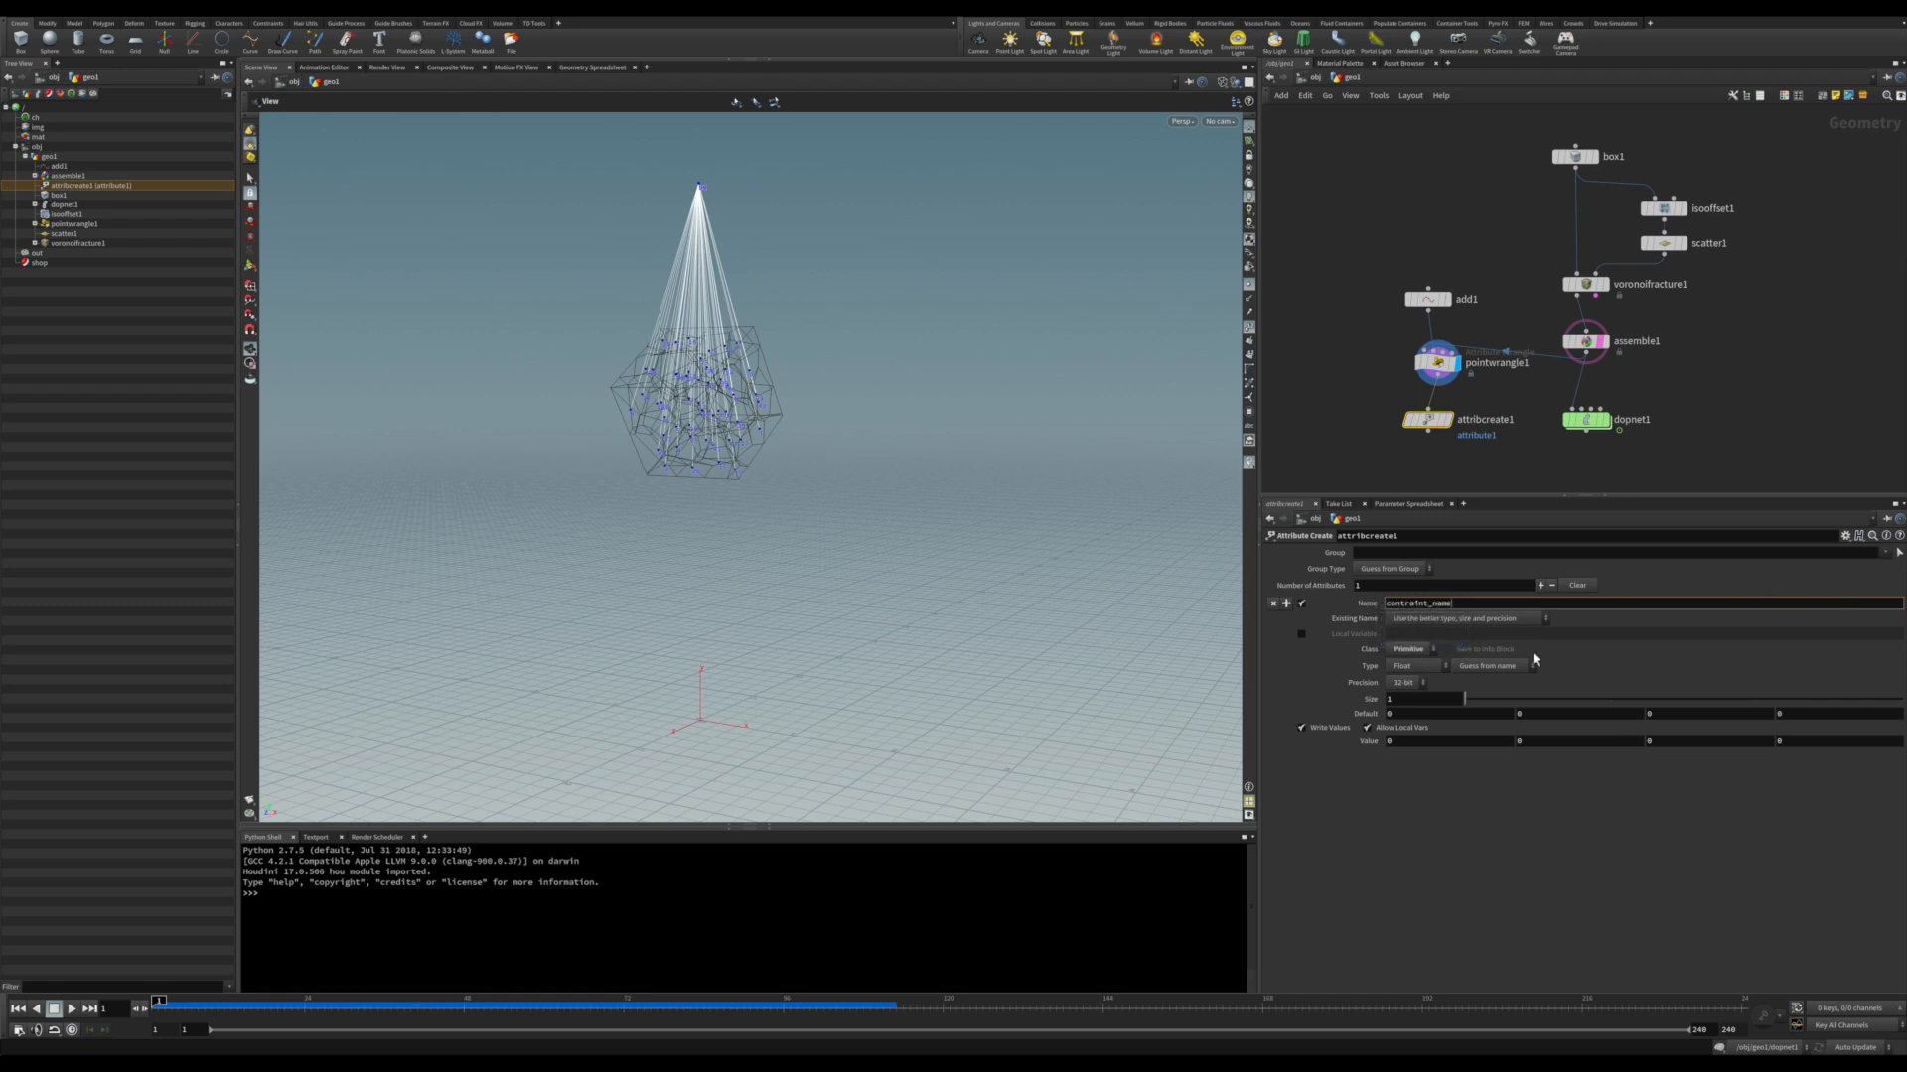
click(1418, 665)
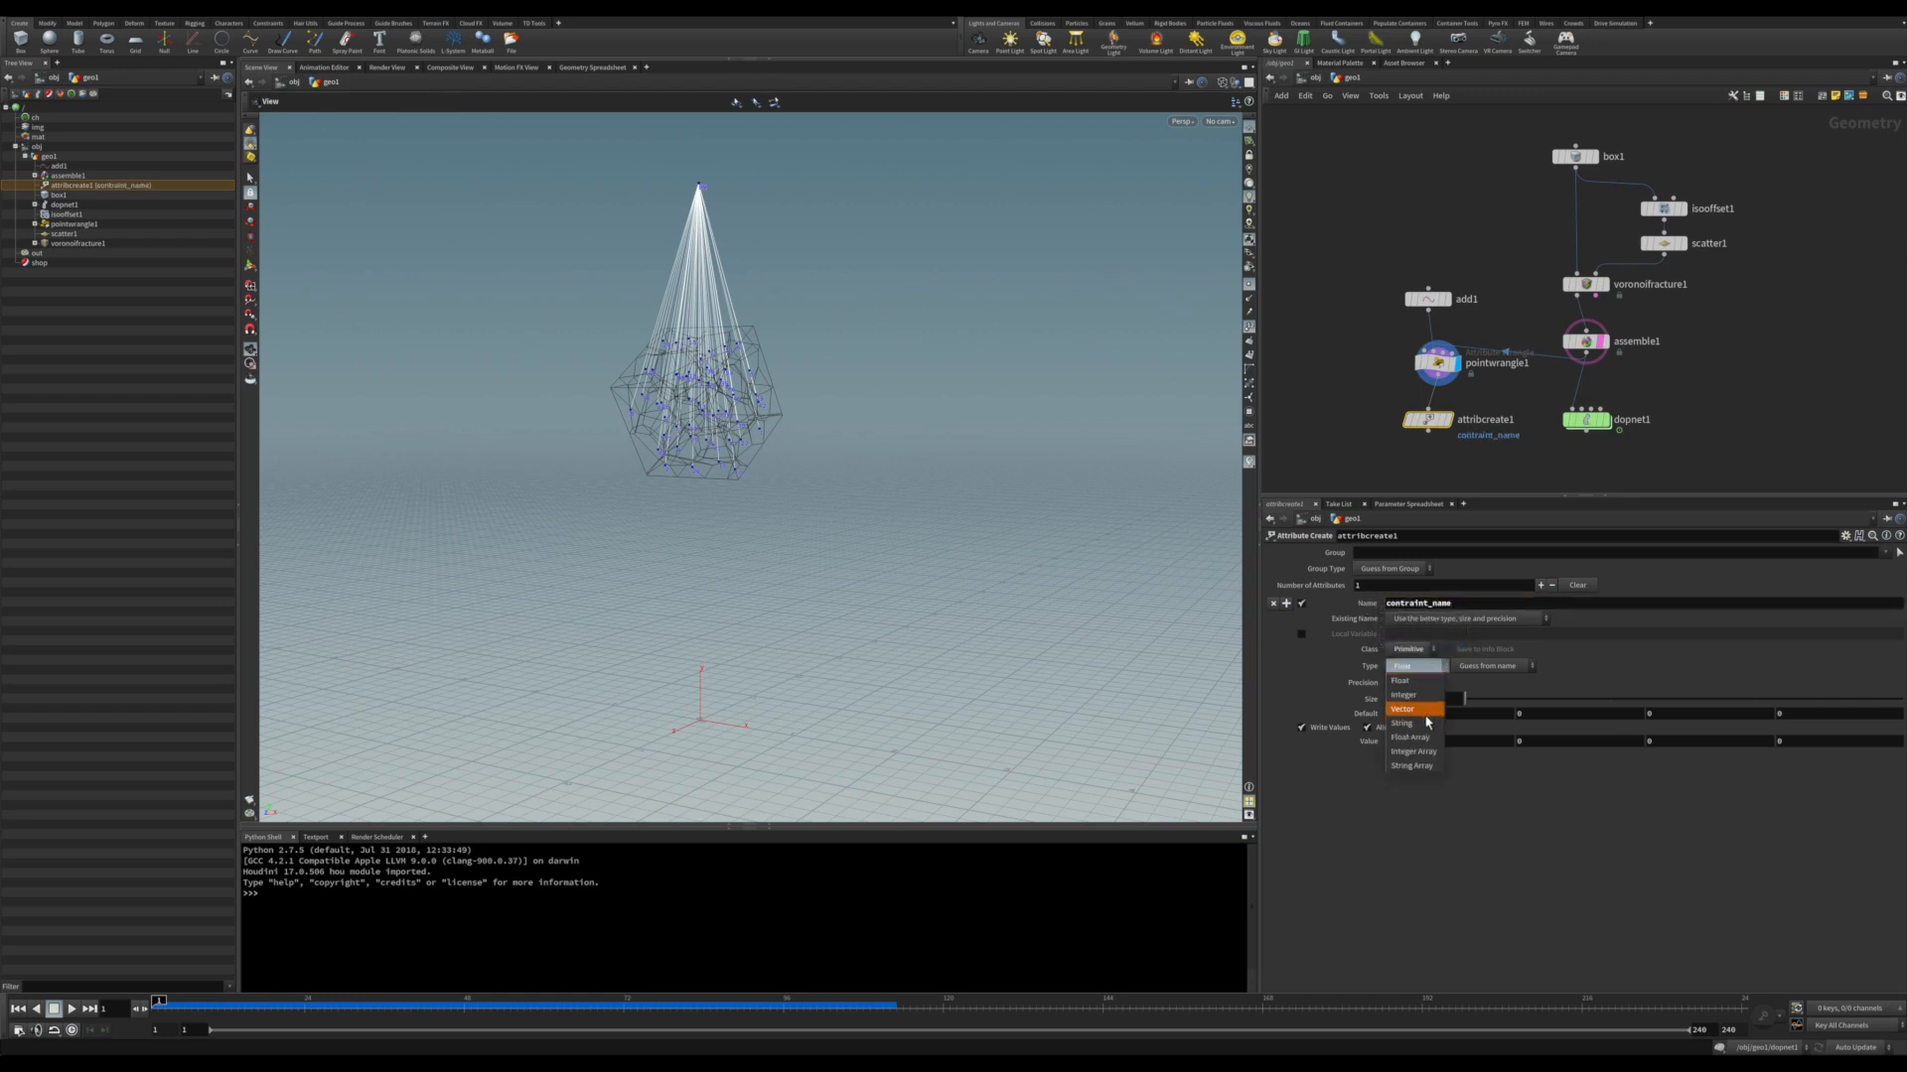
click(1408, 722)
click(1440, 697)
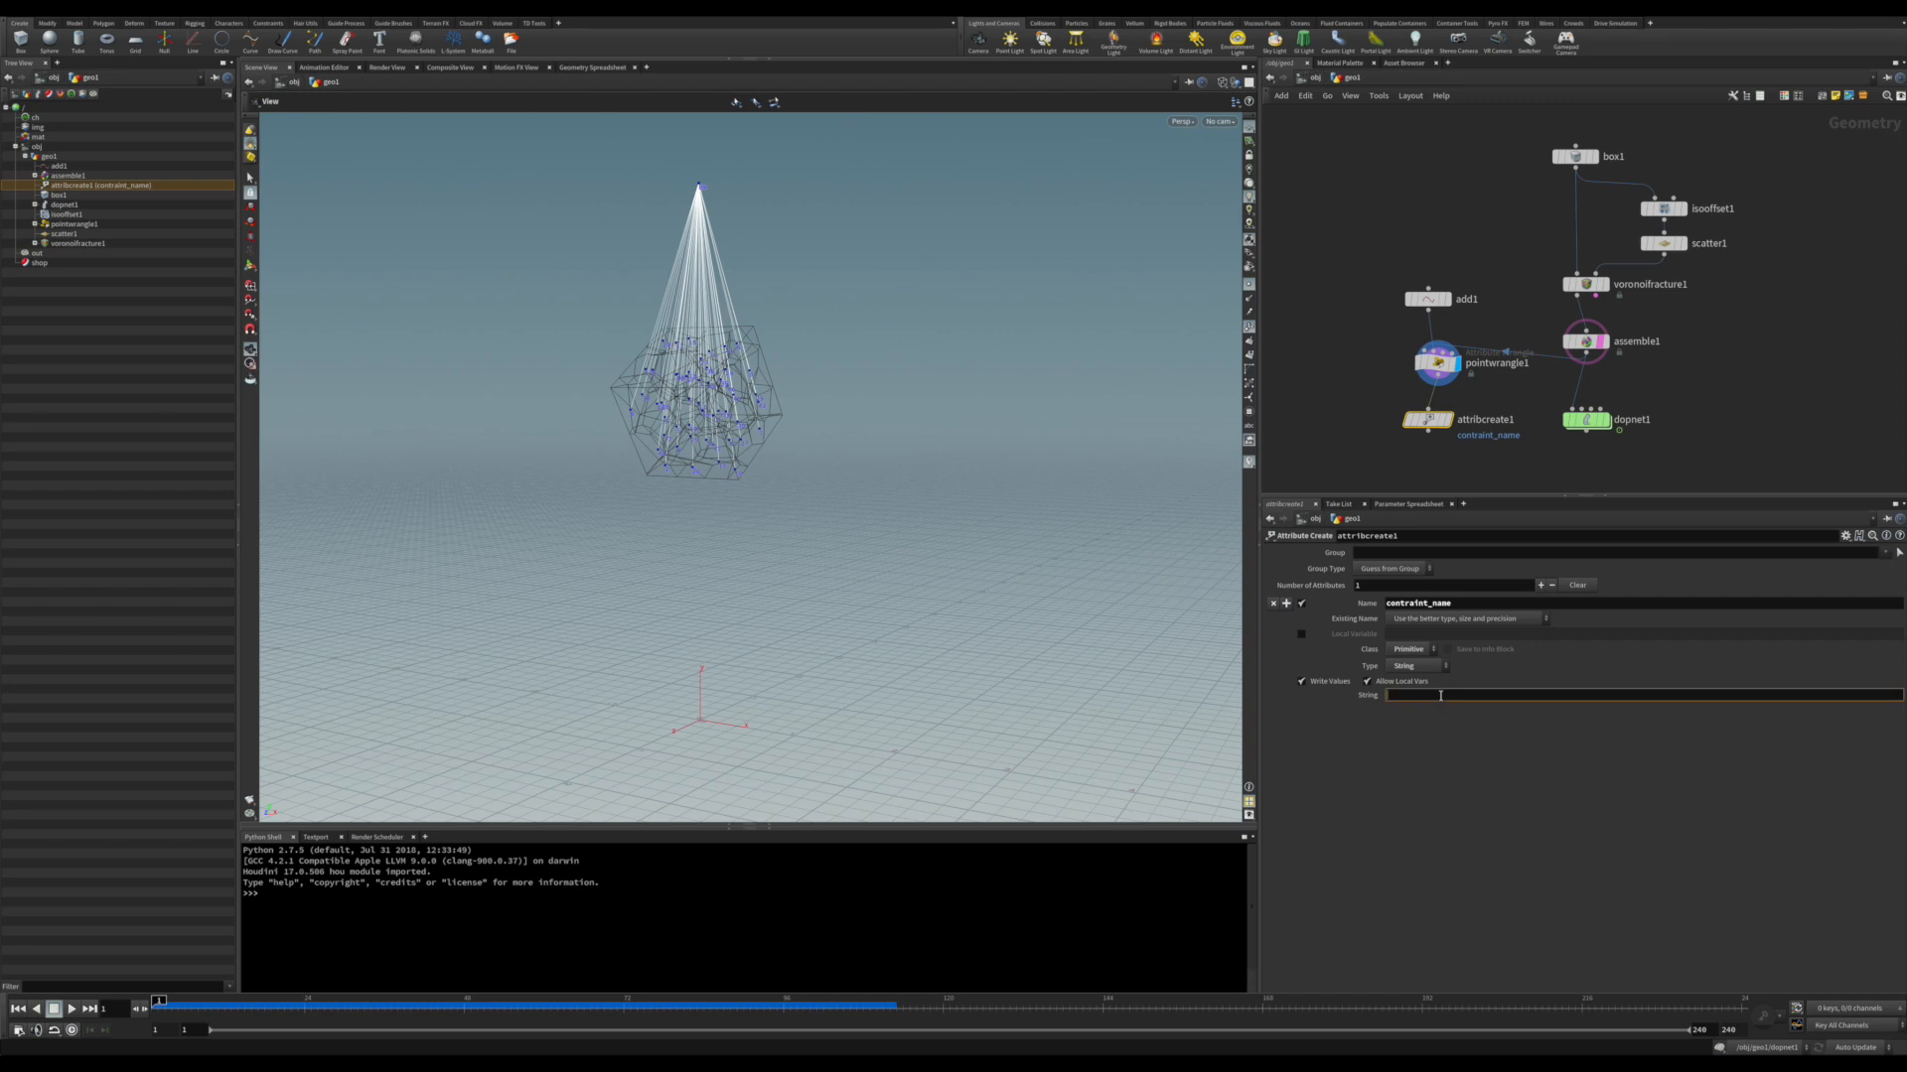
text(all)
key(Return)
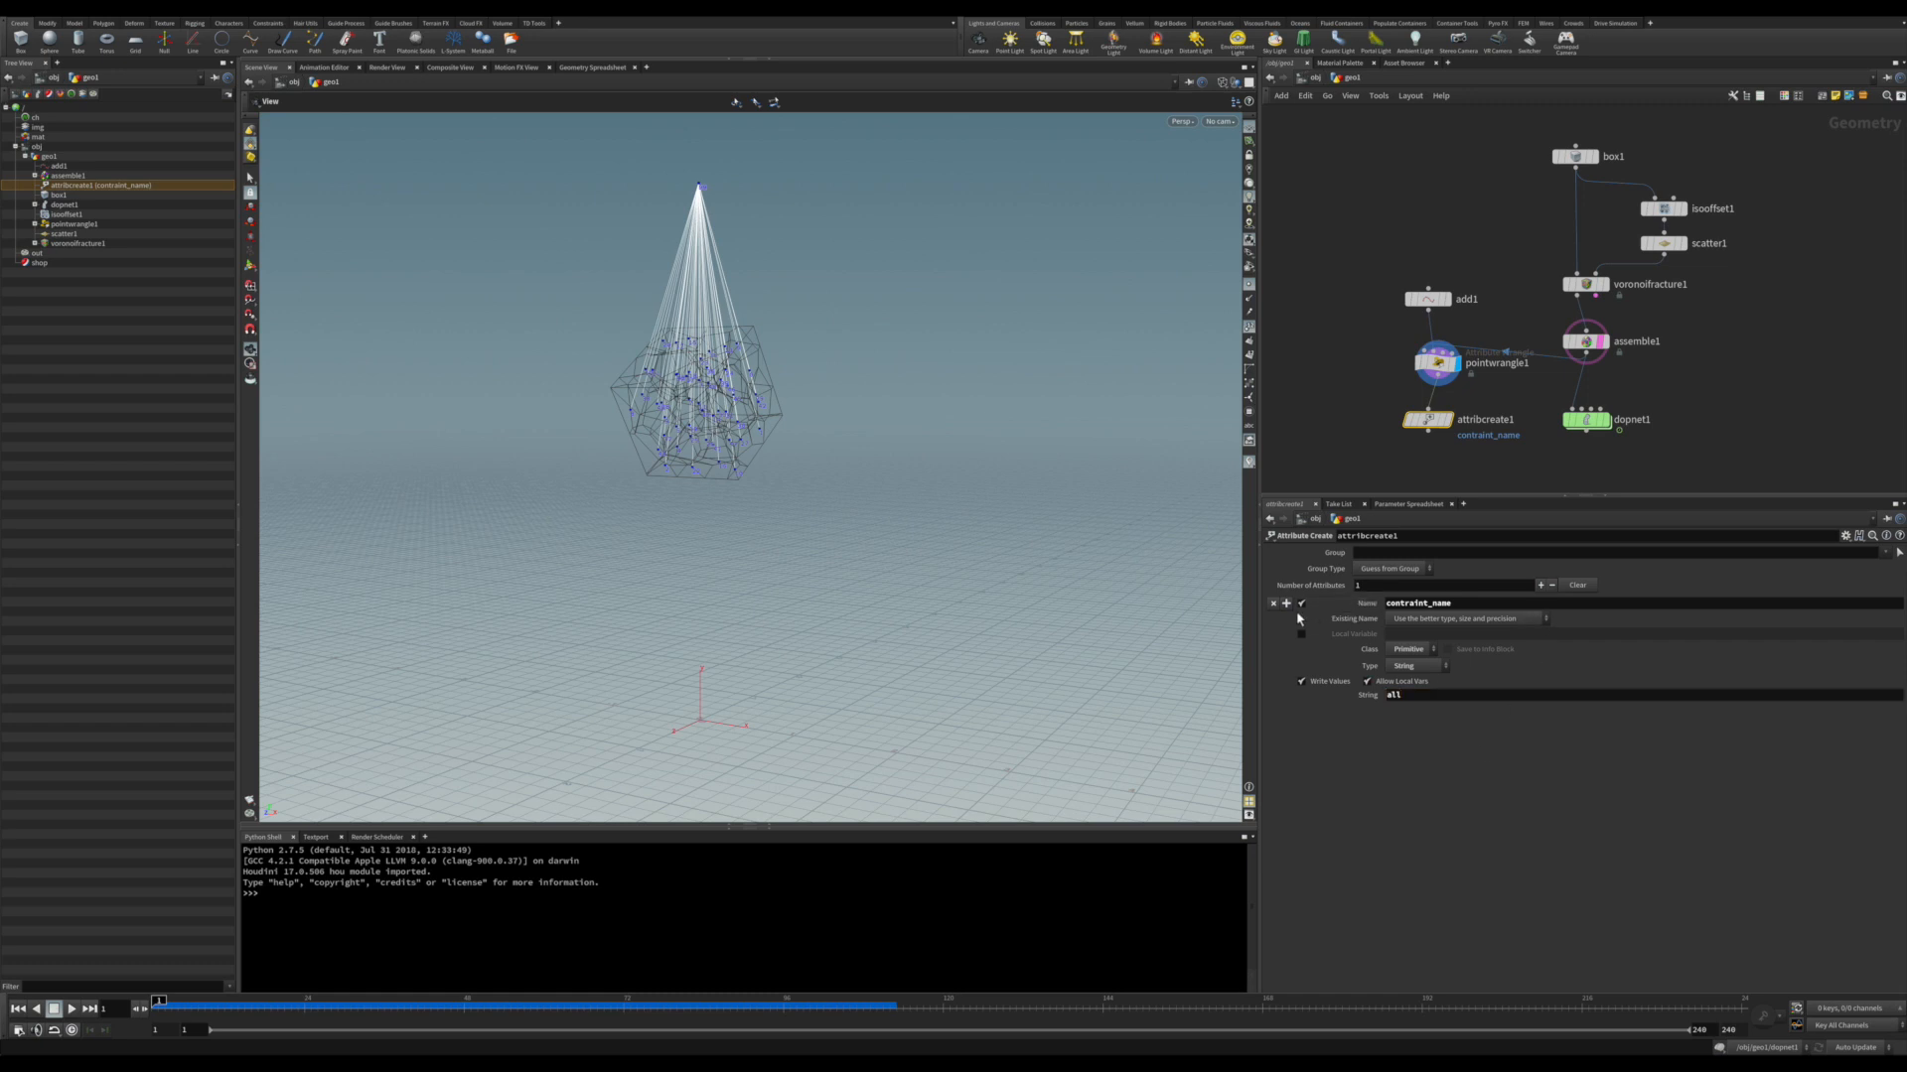
- Add a second attribute constraint_name as a primitive string with value spring
click(1540, 584)
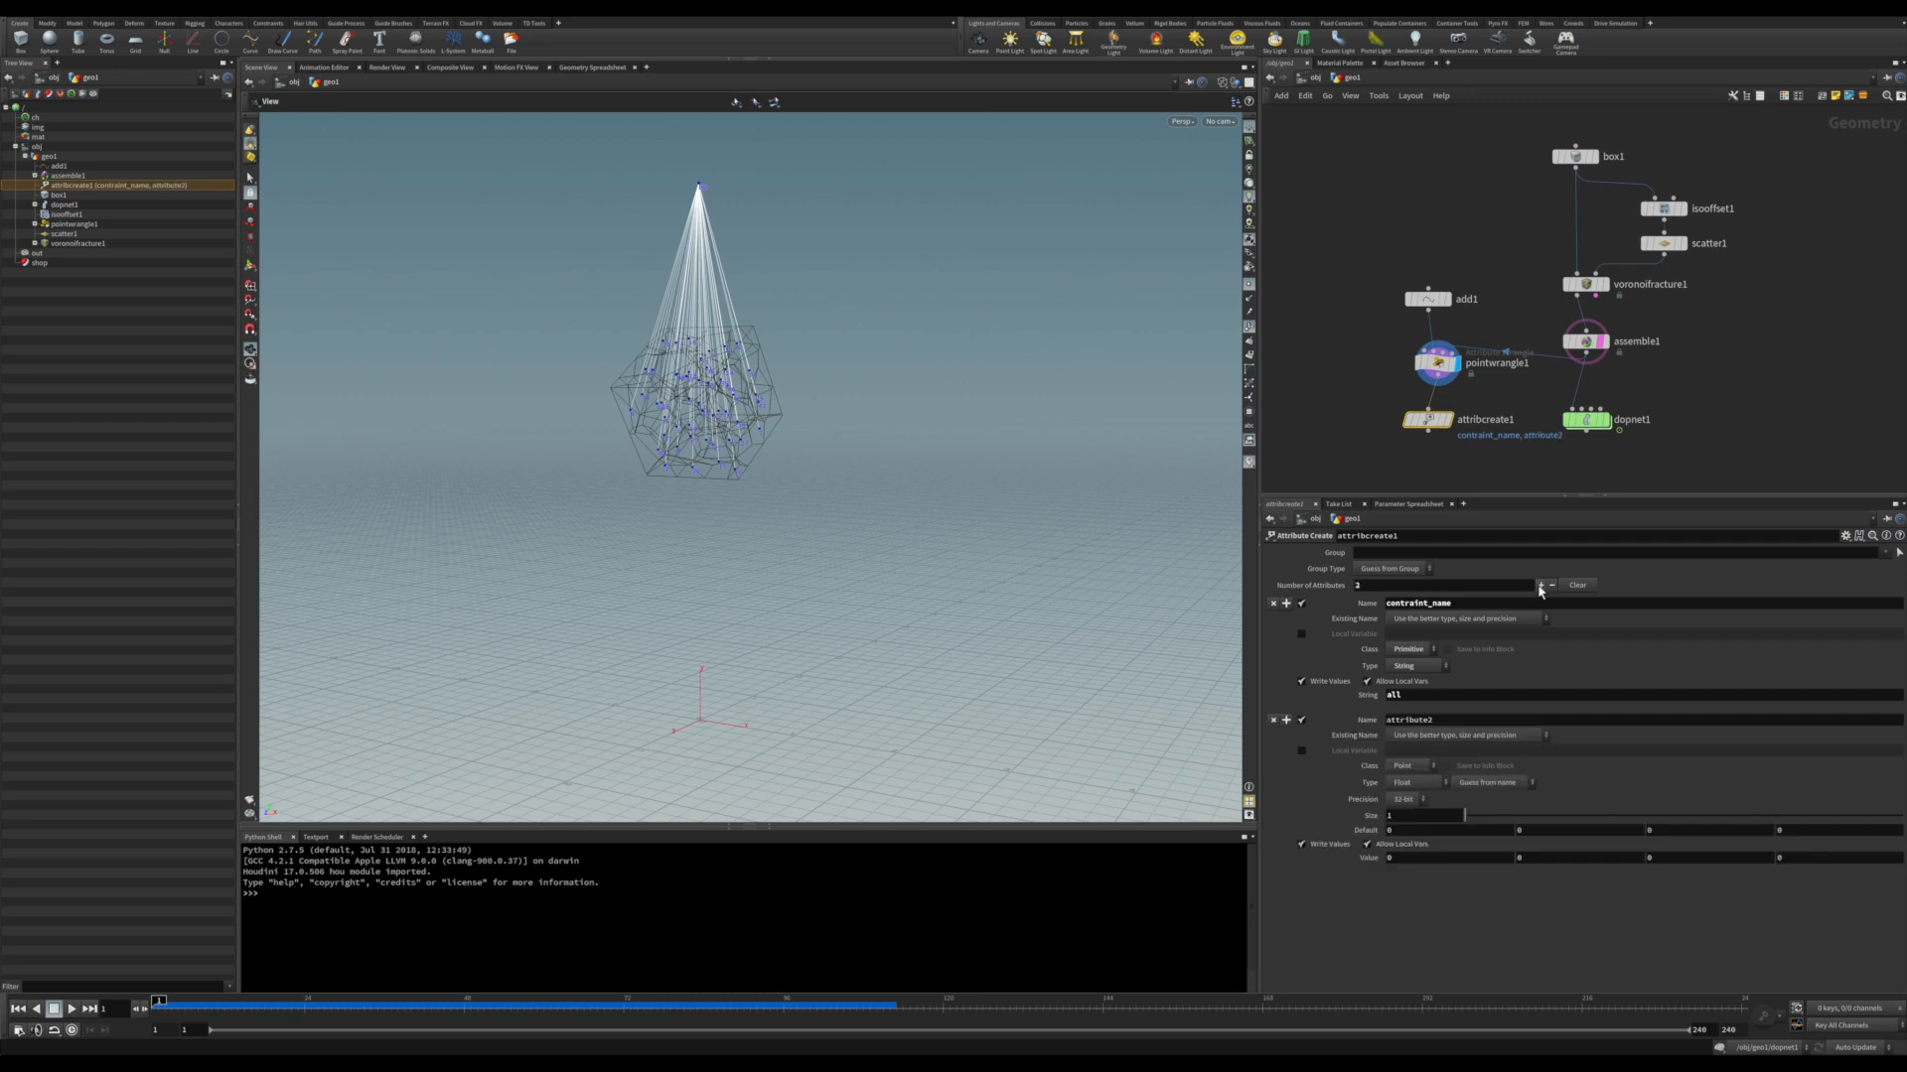
click(1442, 720)
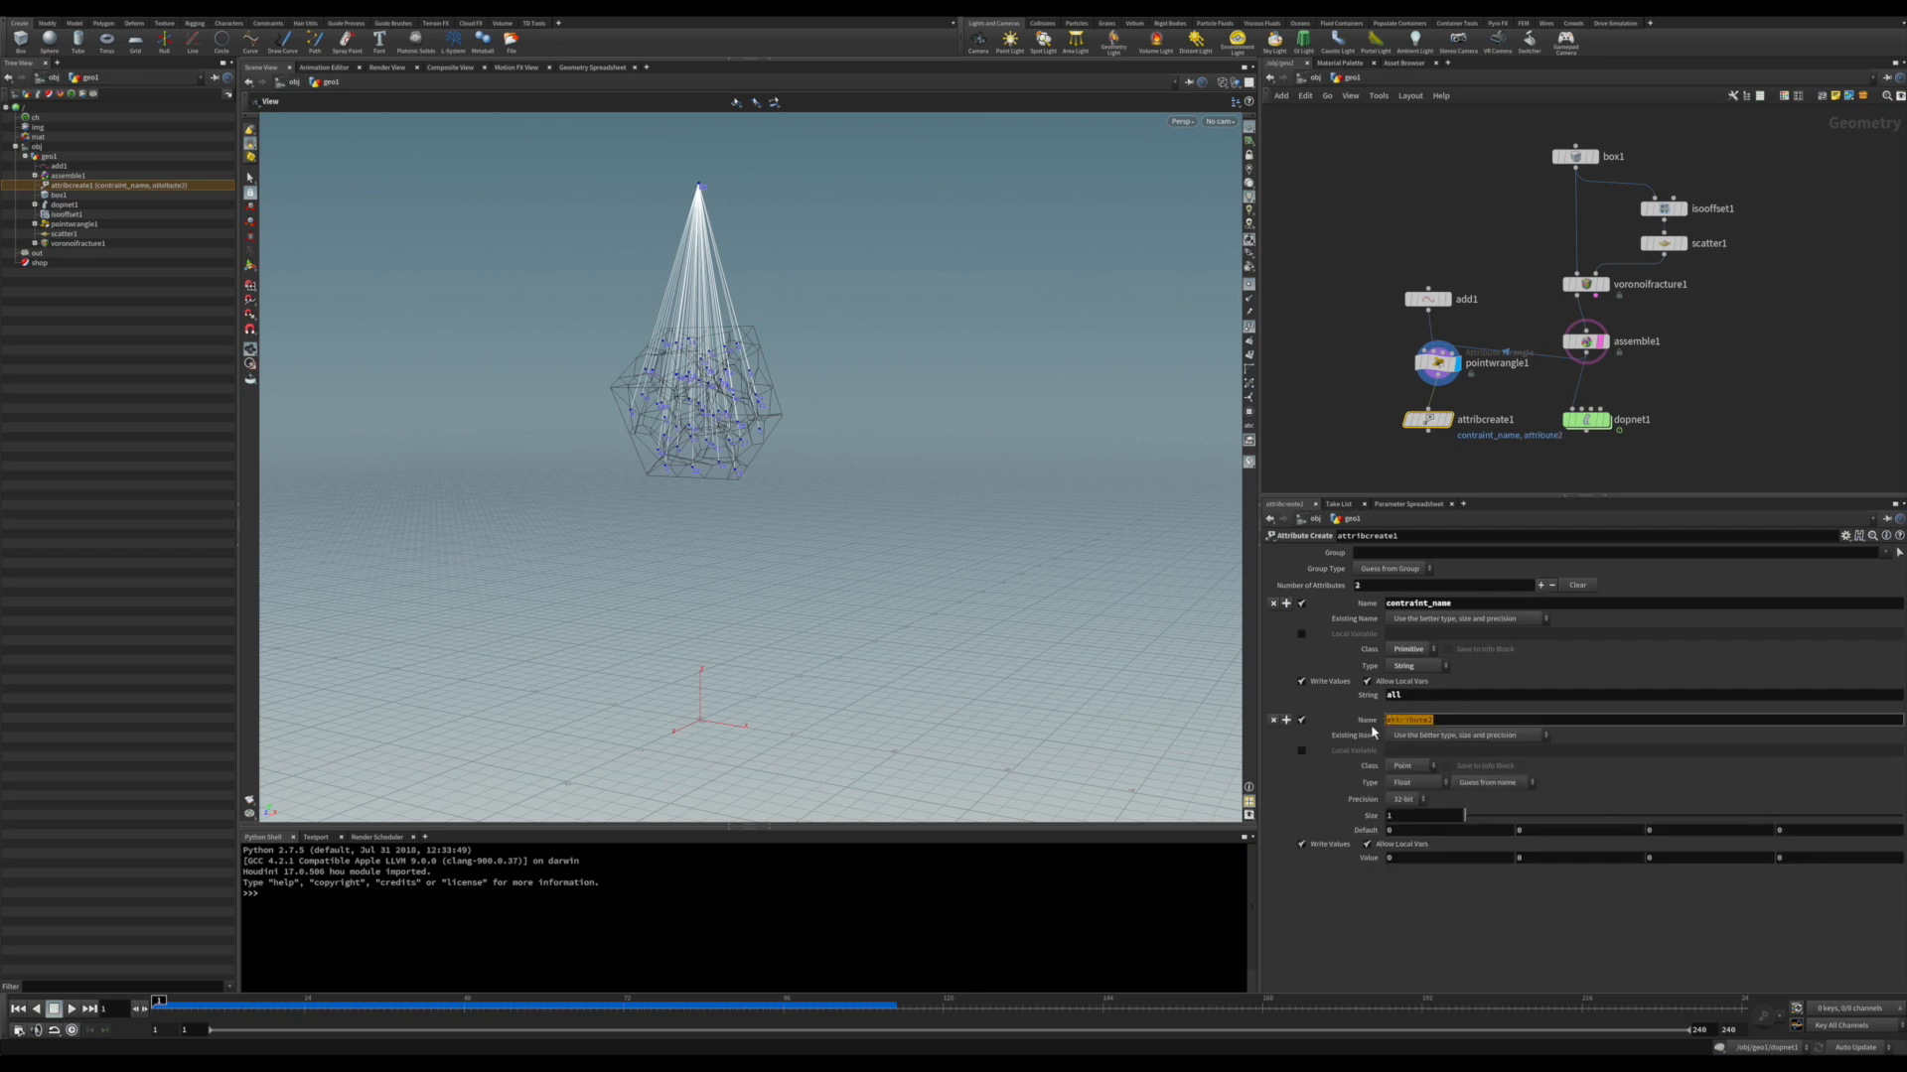
key(ctrl+a)
text(con)
text(mew)
click(1409, 766)
click(1437, 784)
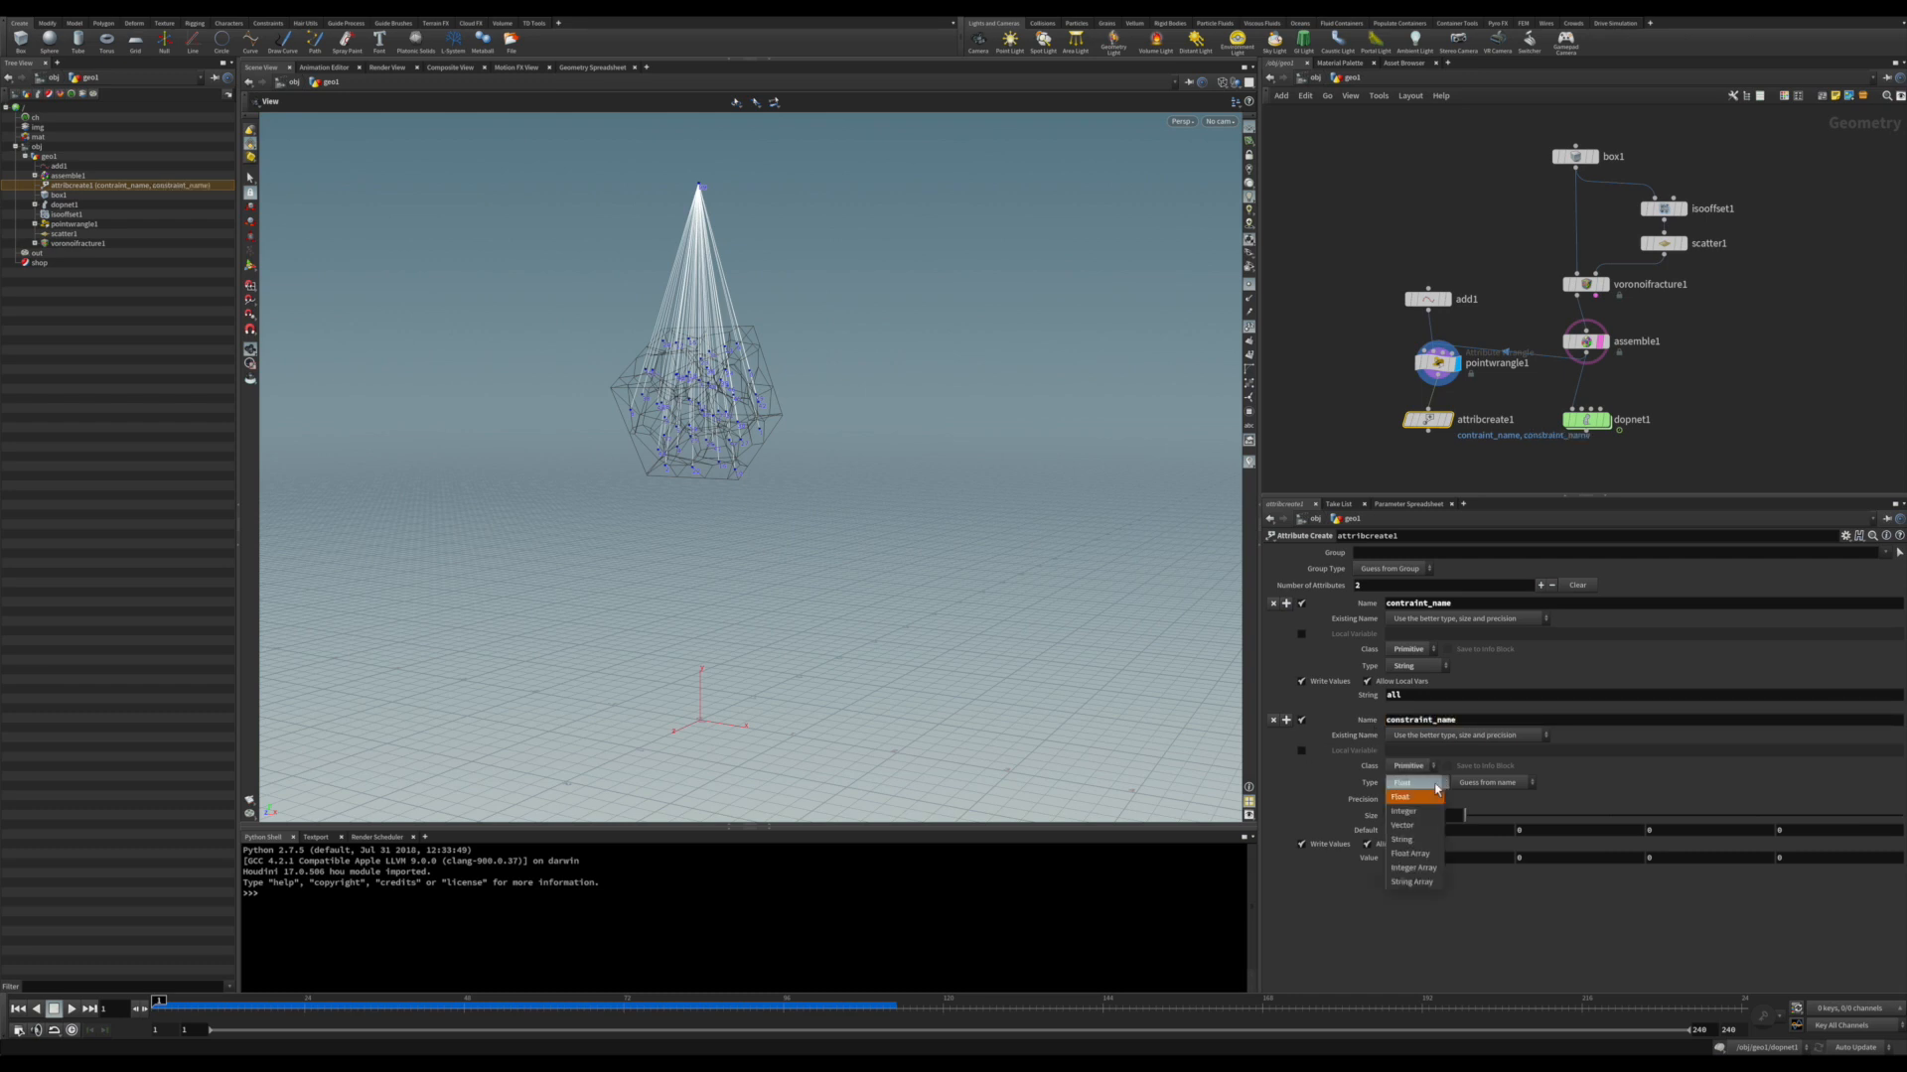
click(1427, 842)
text(spring)
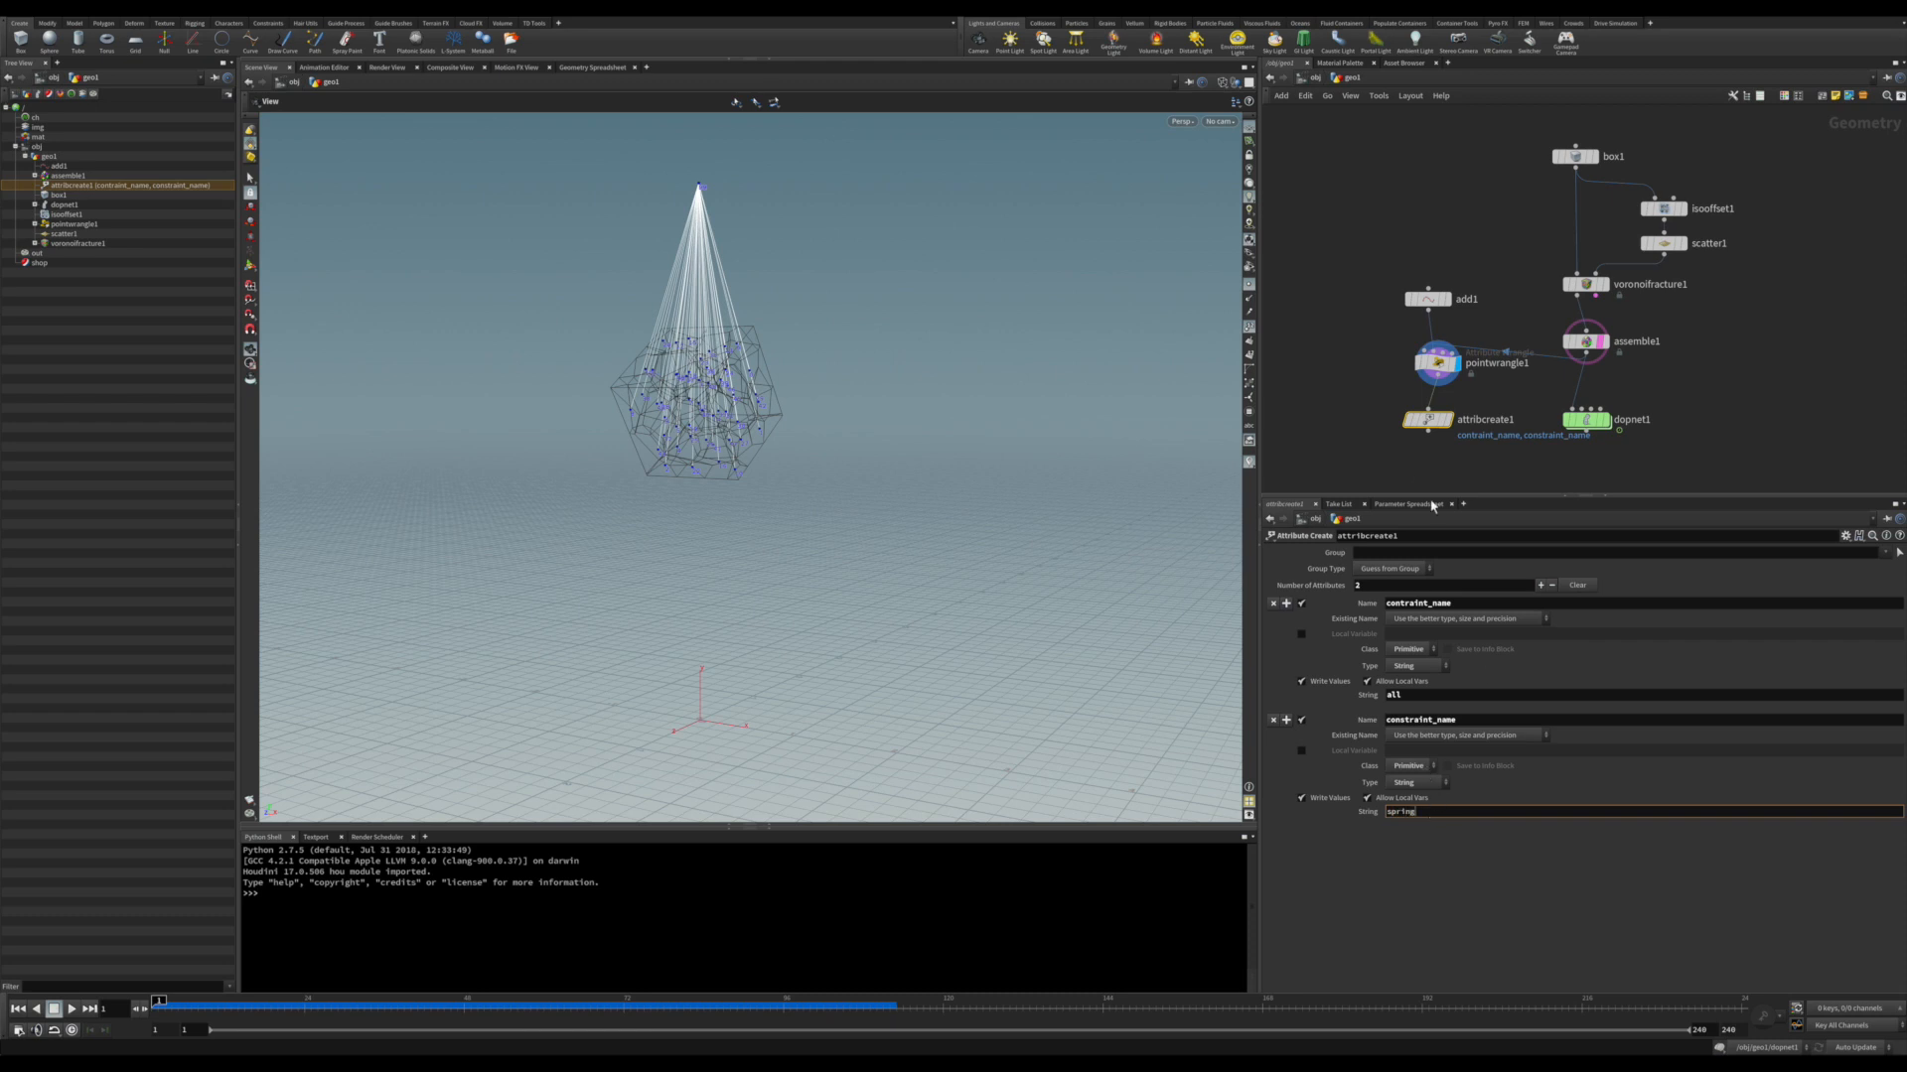
click(1429, 423)
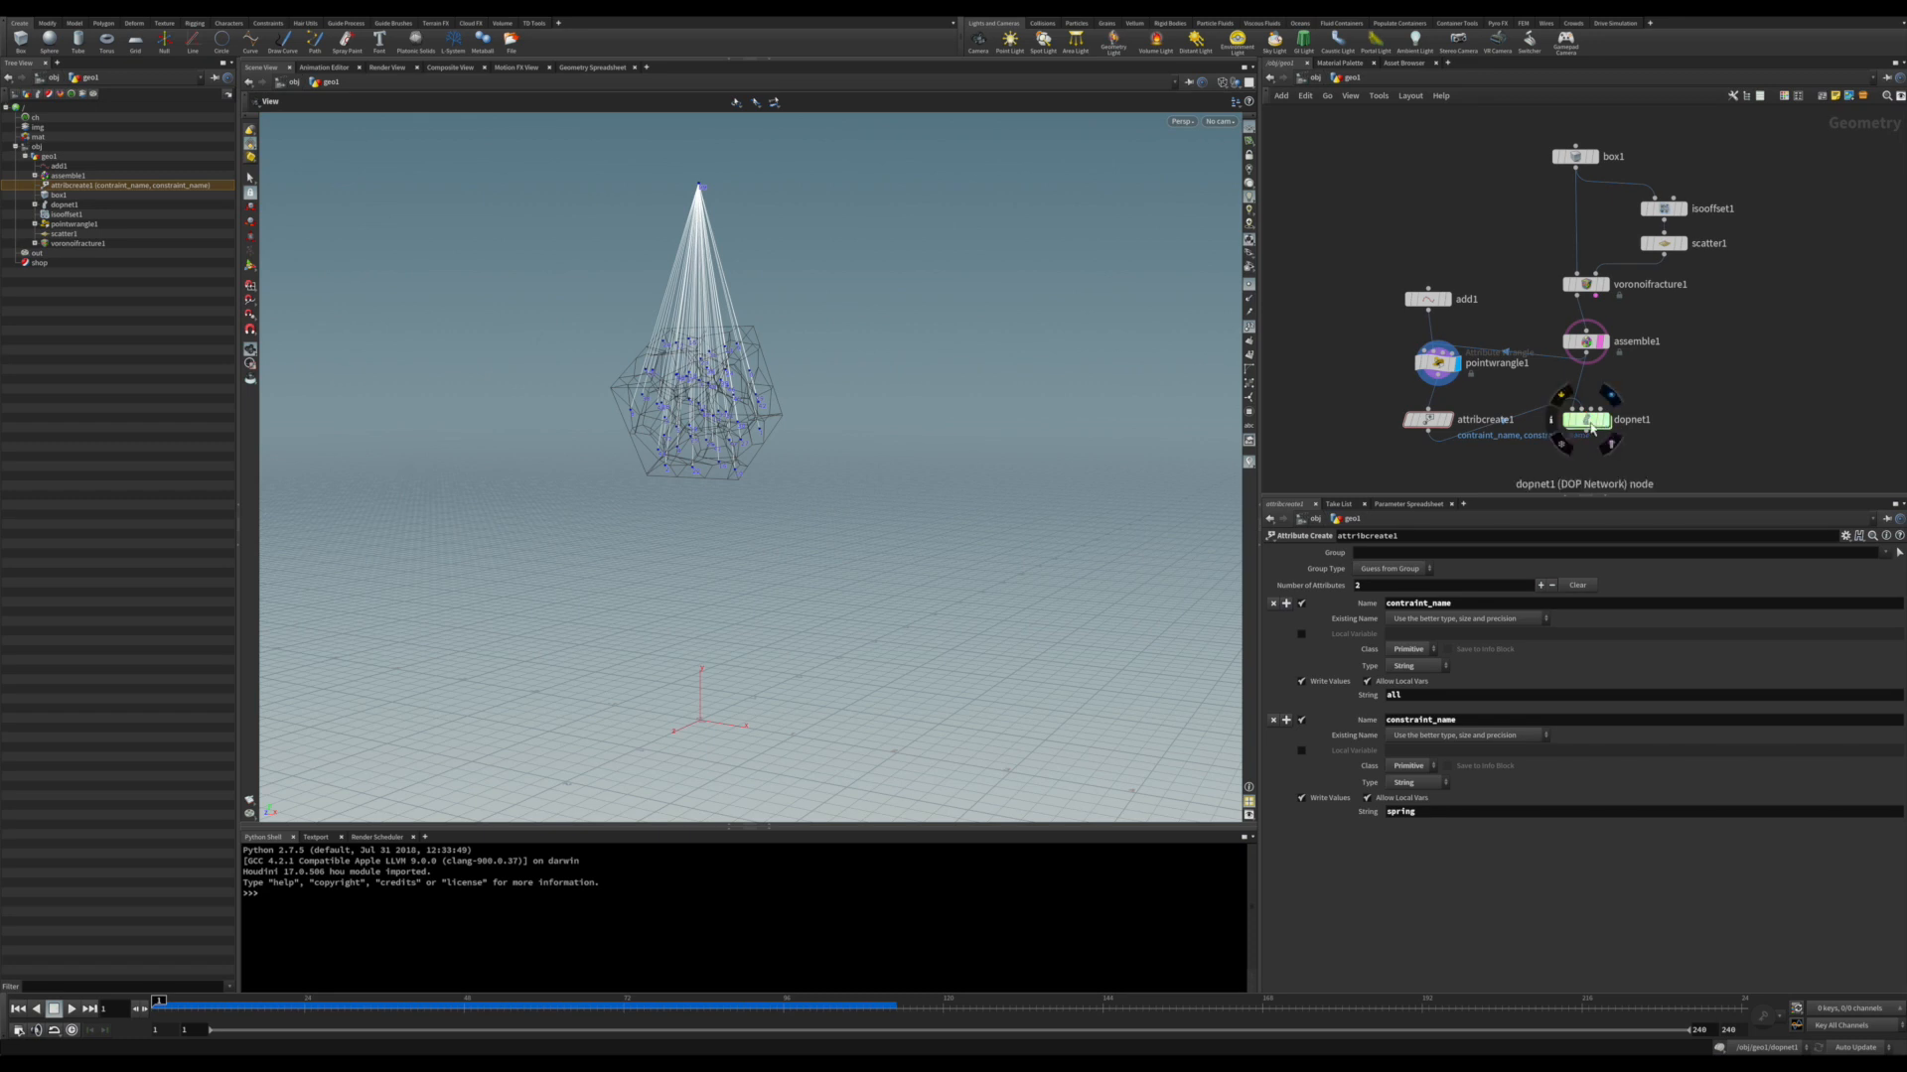
- Dive inside the dopnet1 dynamics network
double_click(1588, 420)
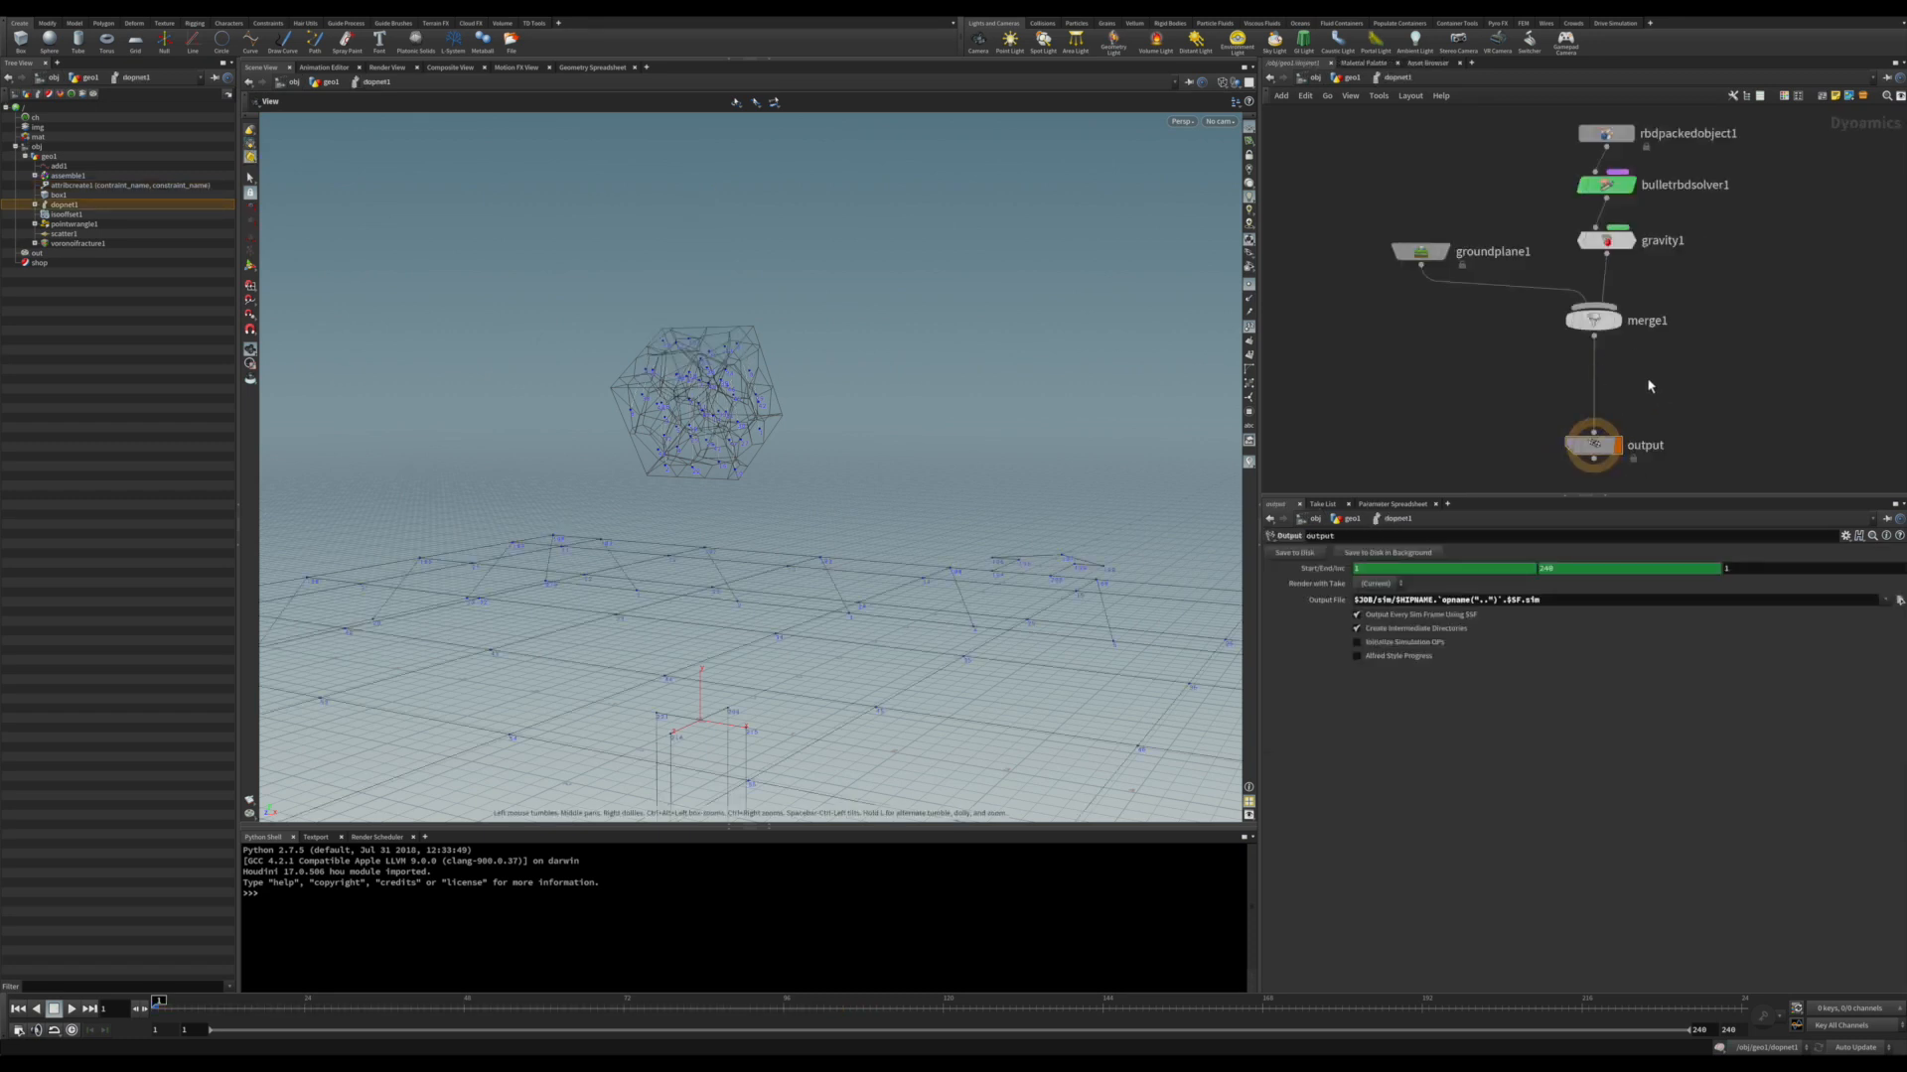
- Switch to smooth shading and insert a Constraint Network node between merge1 and output
click(1231, 87)
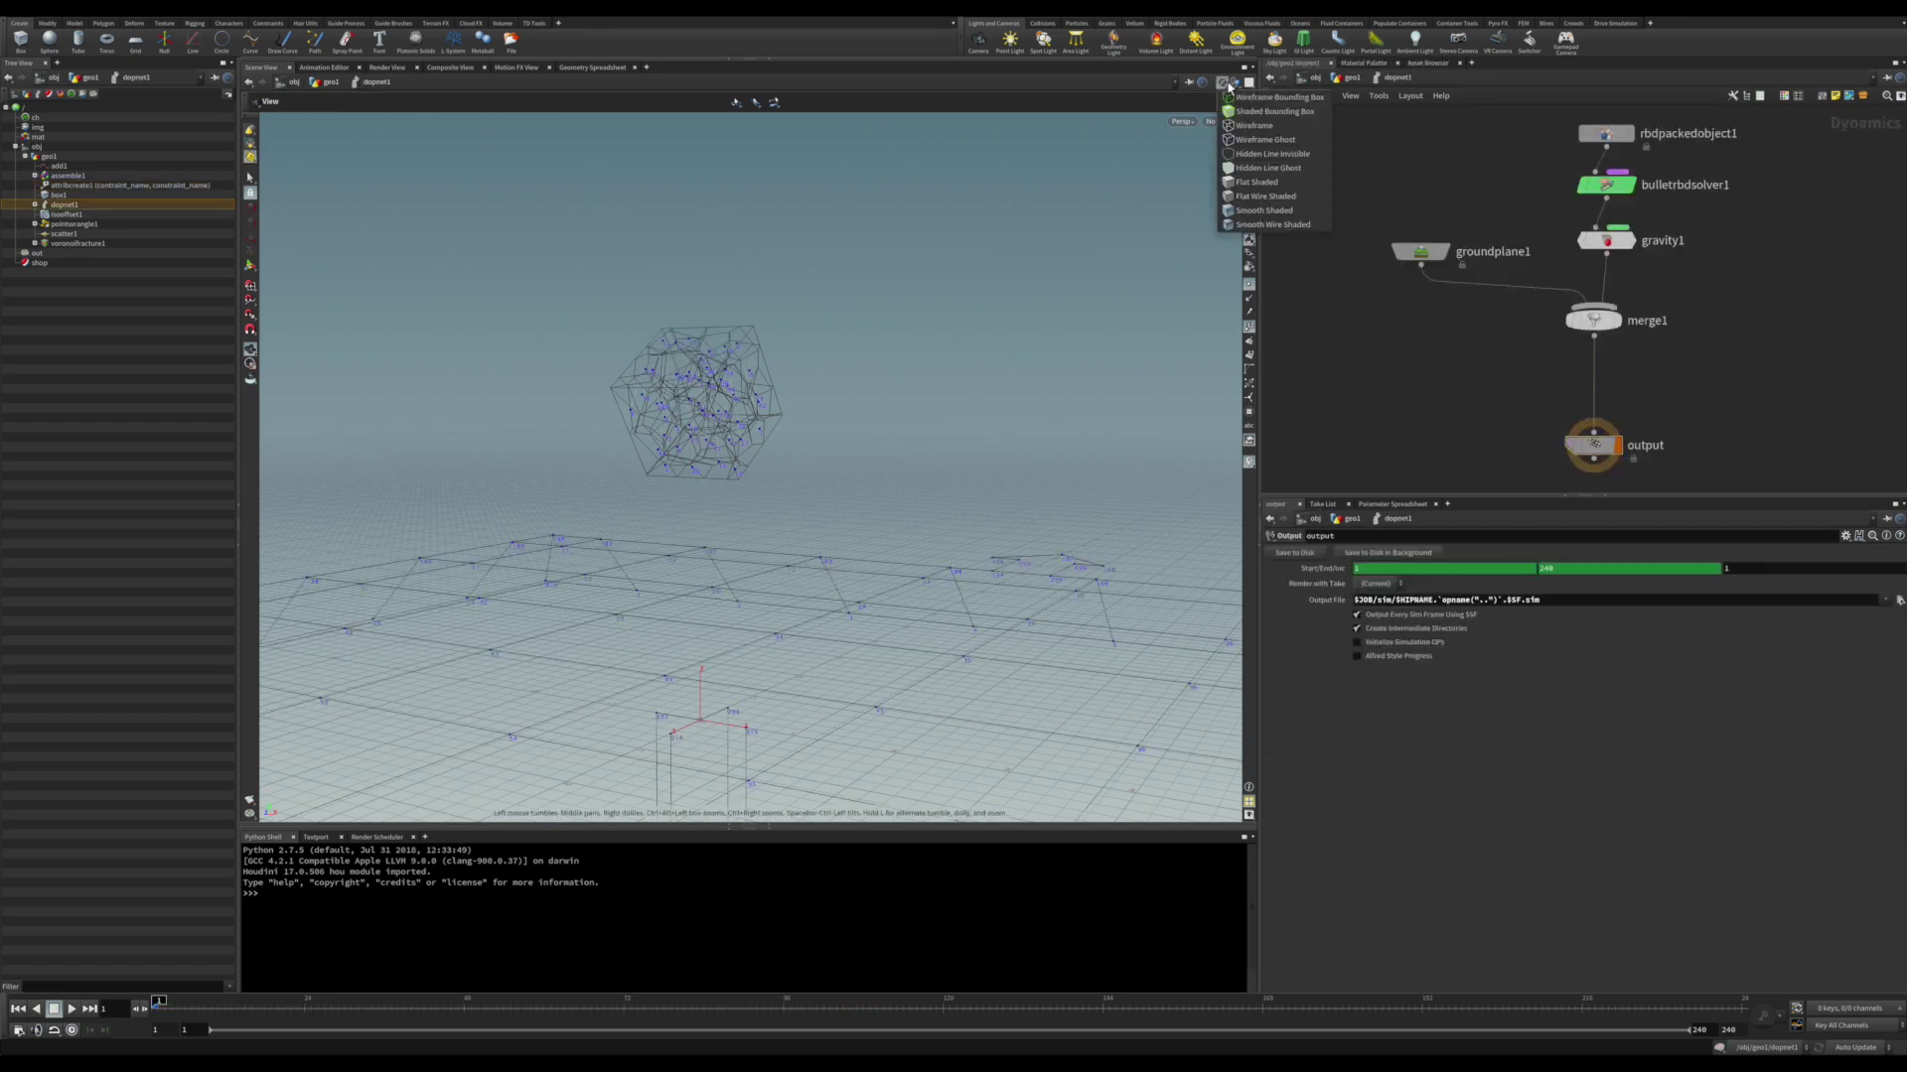
click(1274, 176)
key(Tab)
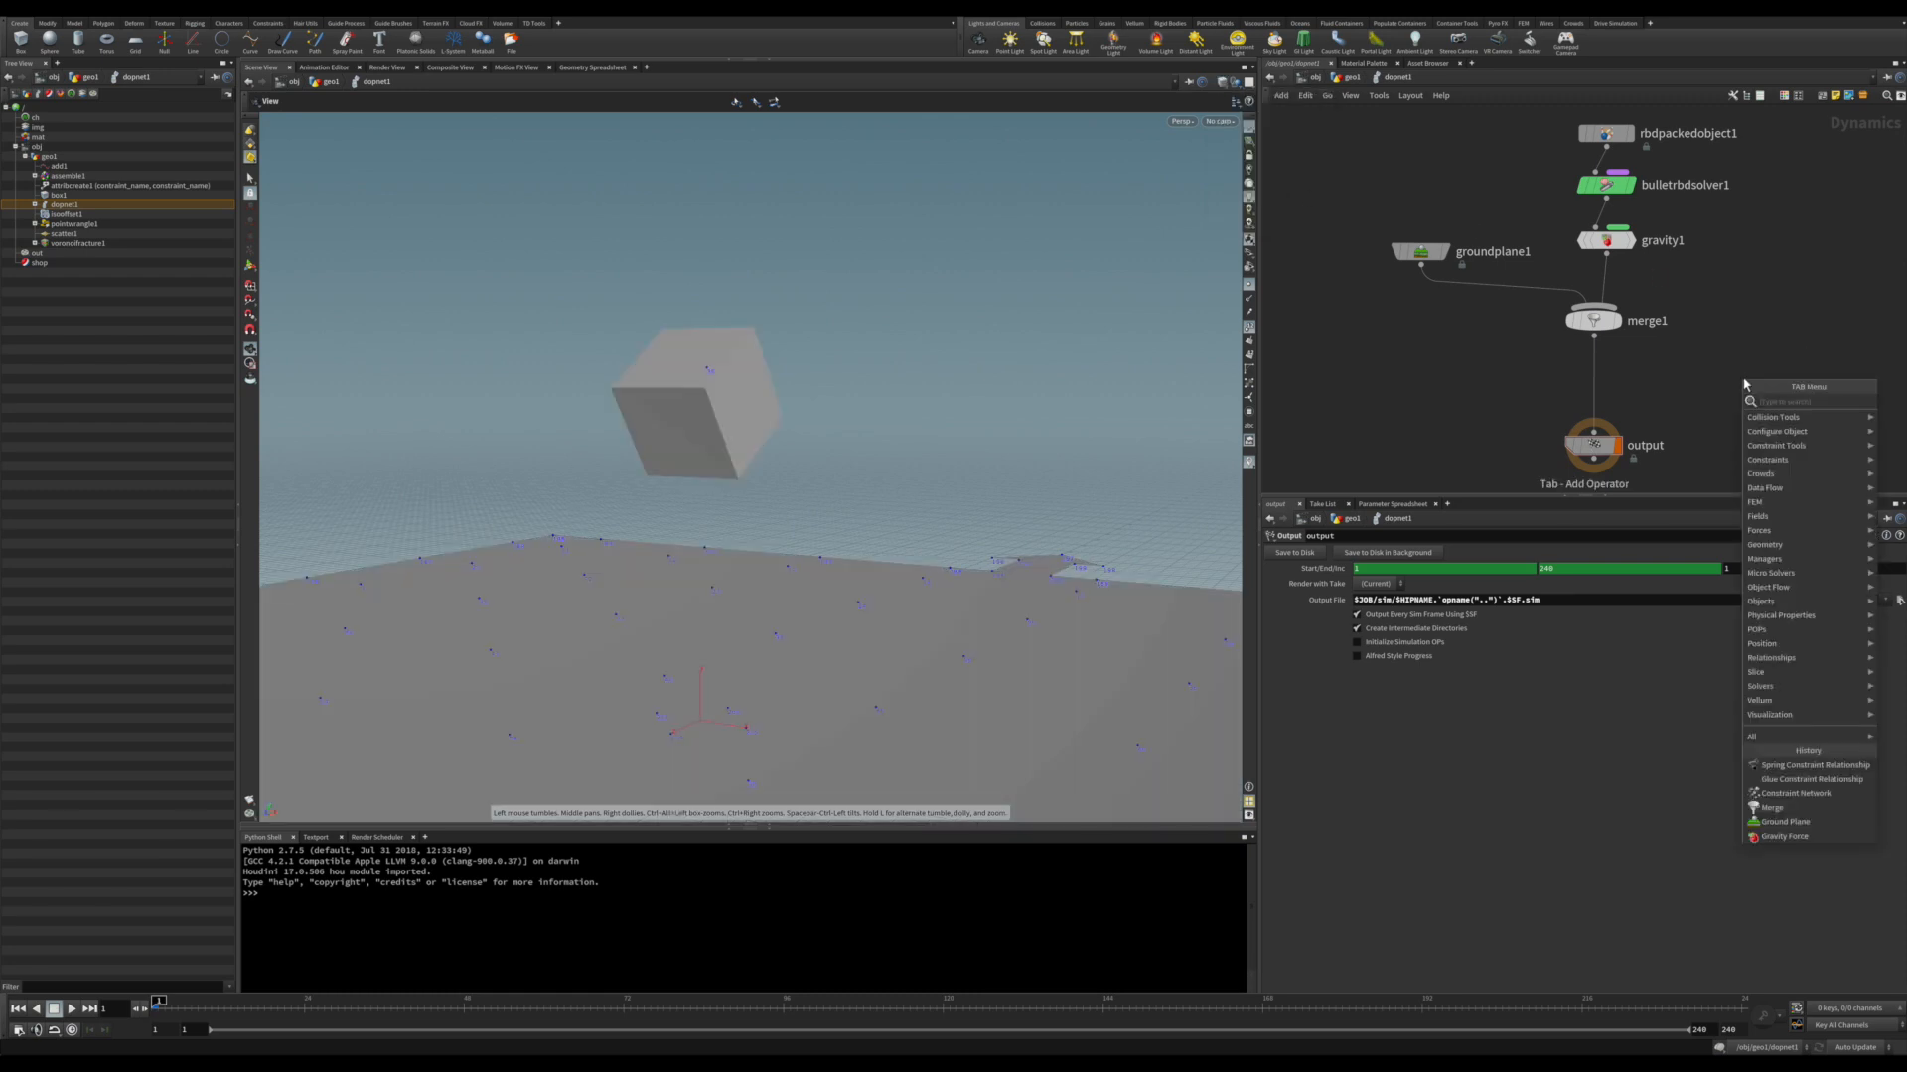
text(ne)
key(Return)
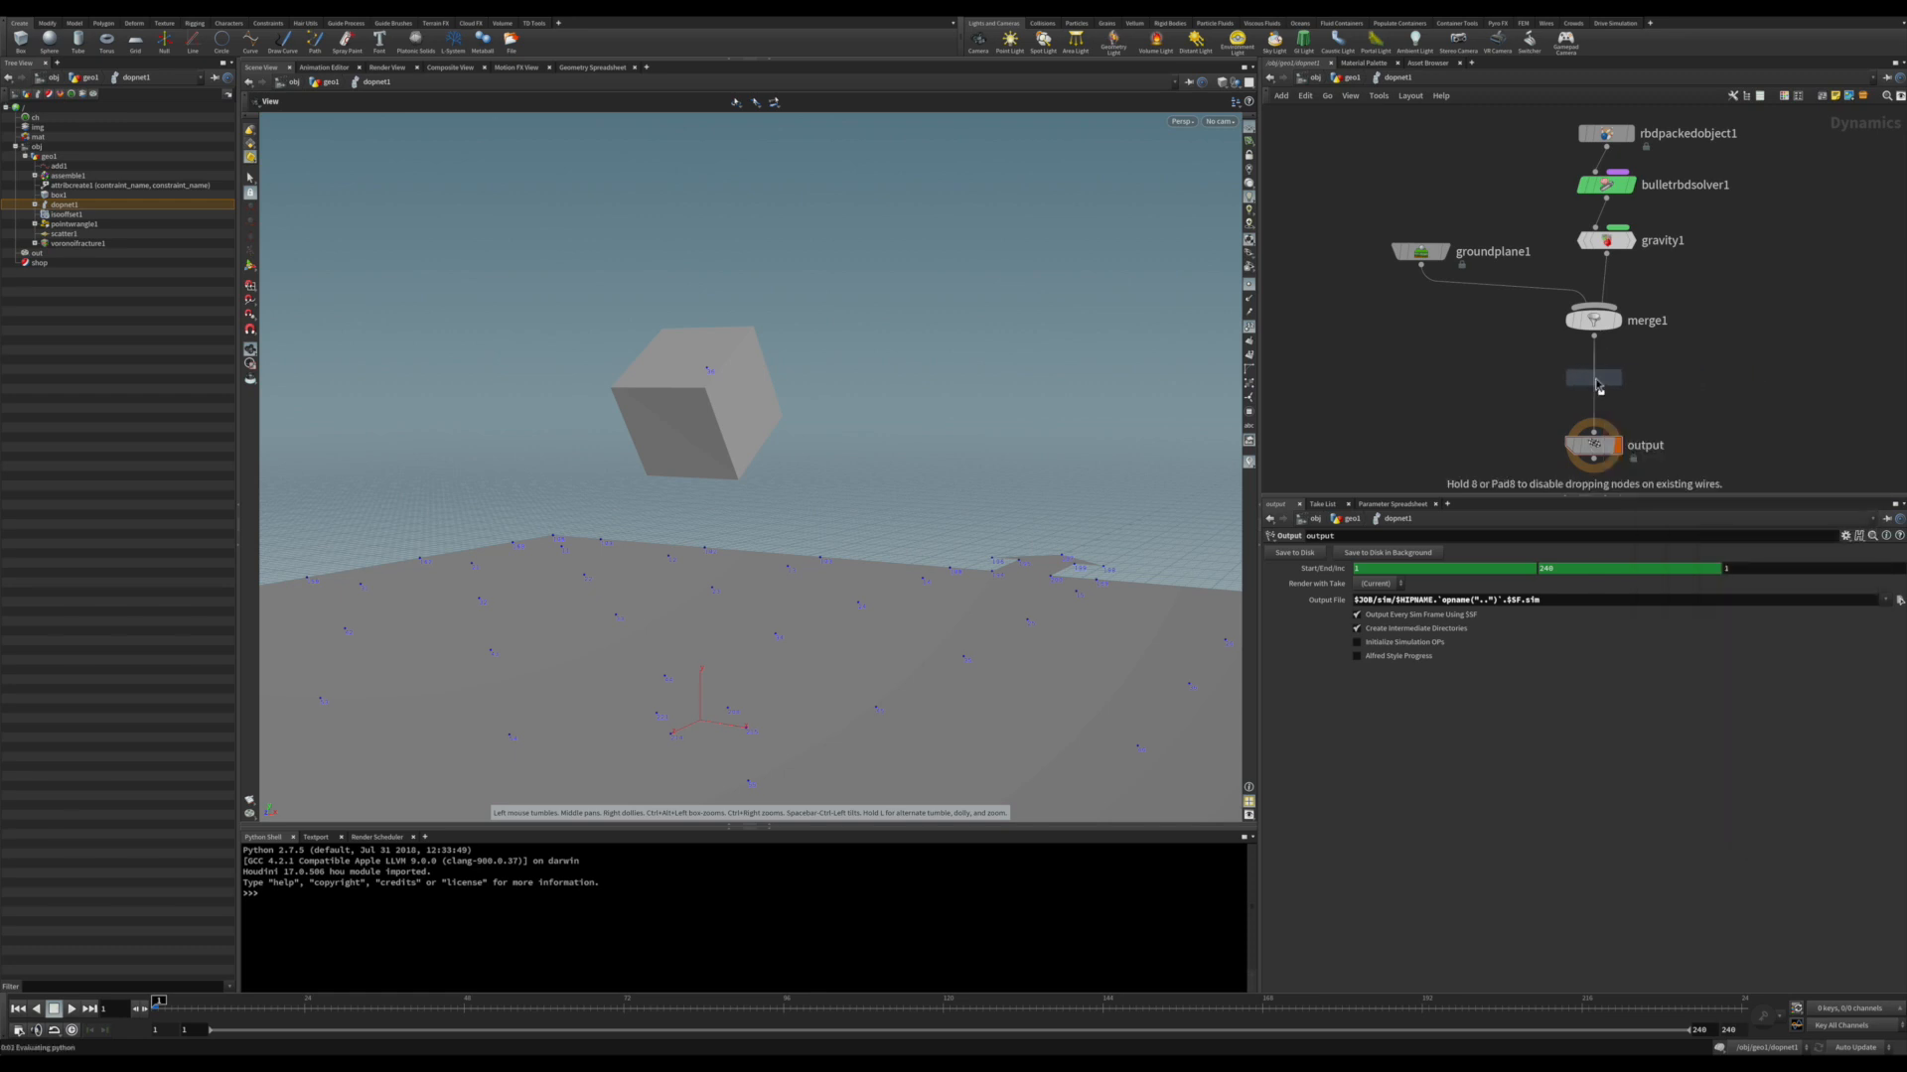
click(1601, 385)
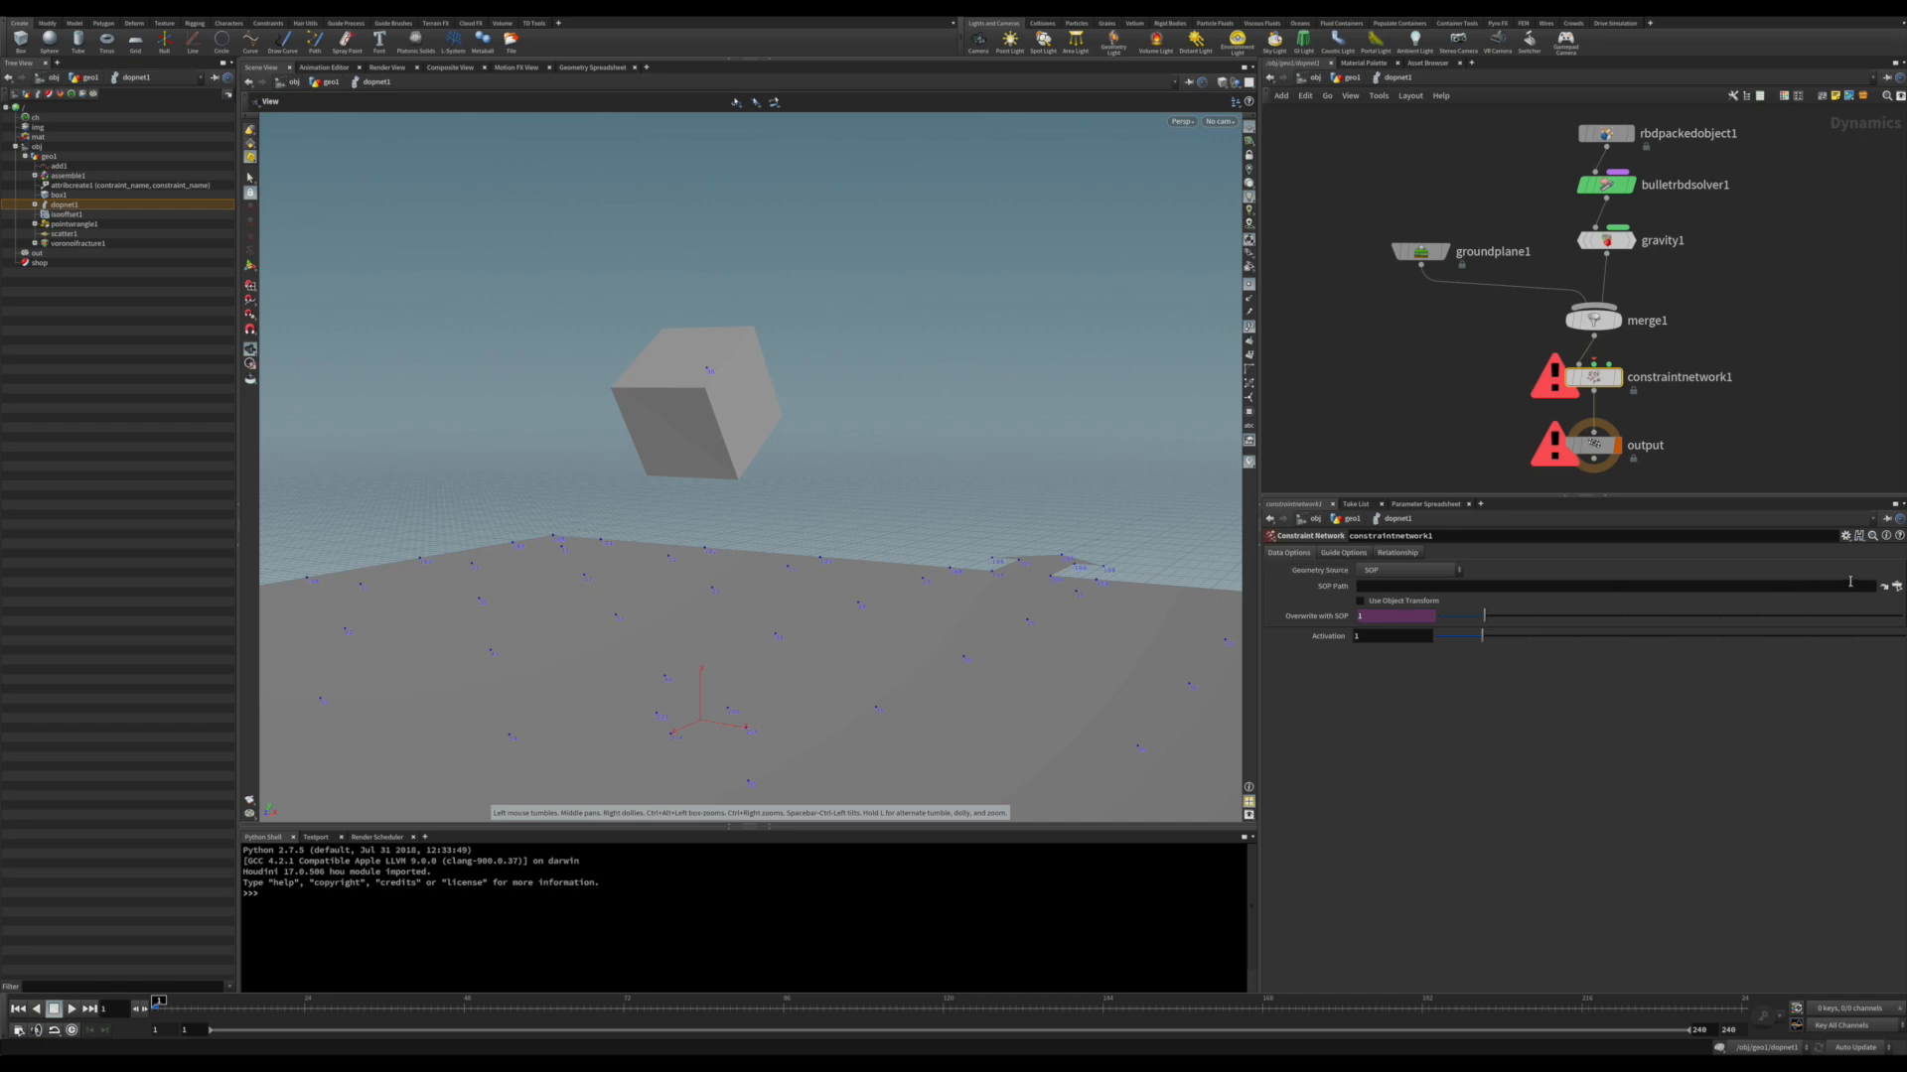
- Set constraintnetwork1's Geometry Source to Second Context Geometry
click(1896, 585)
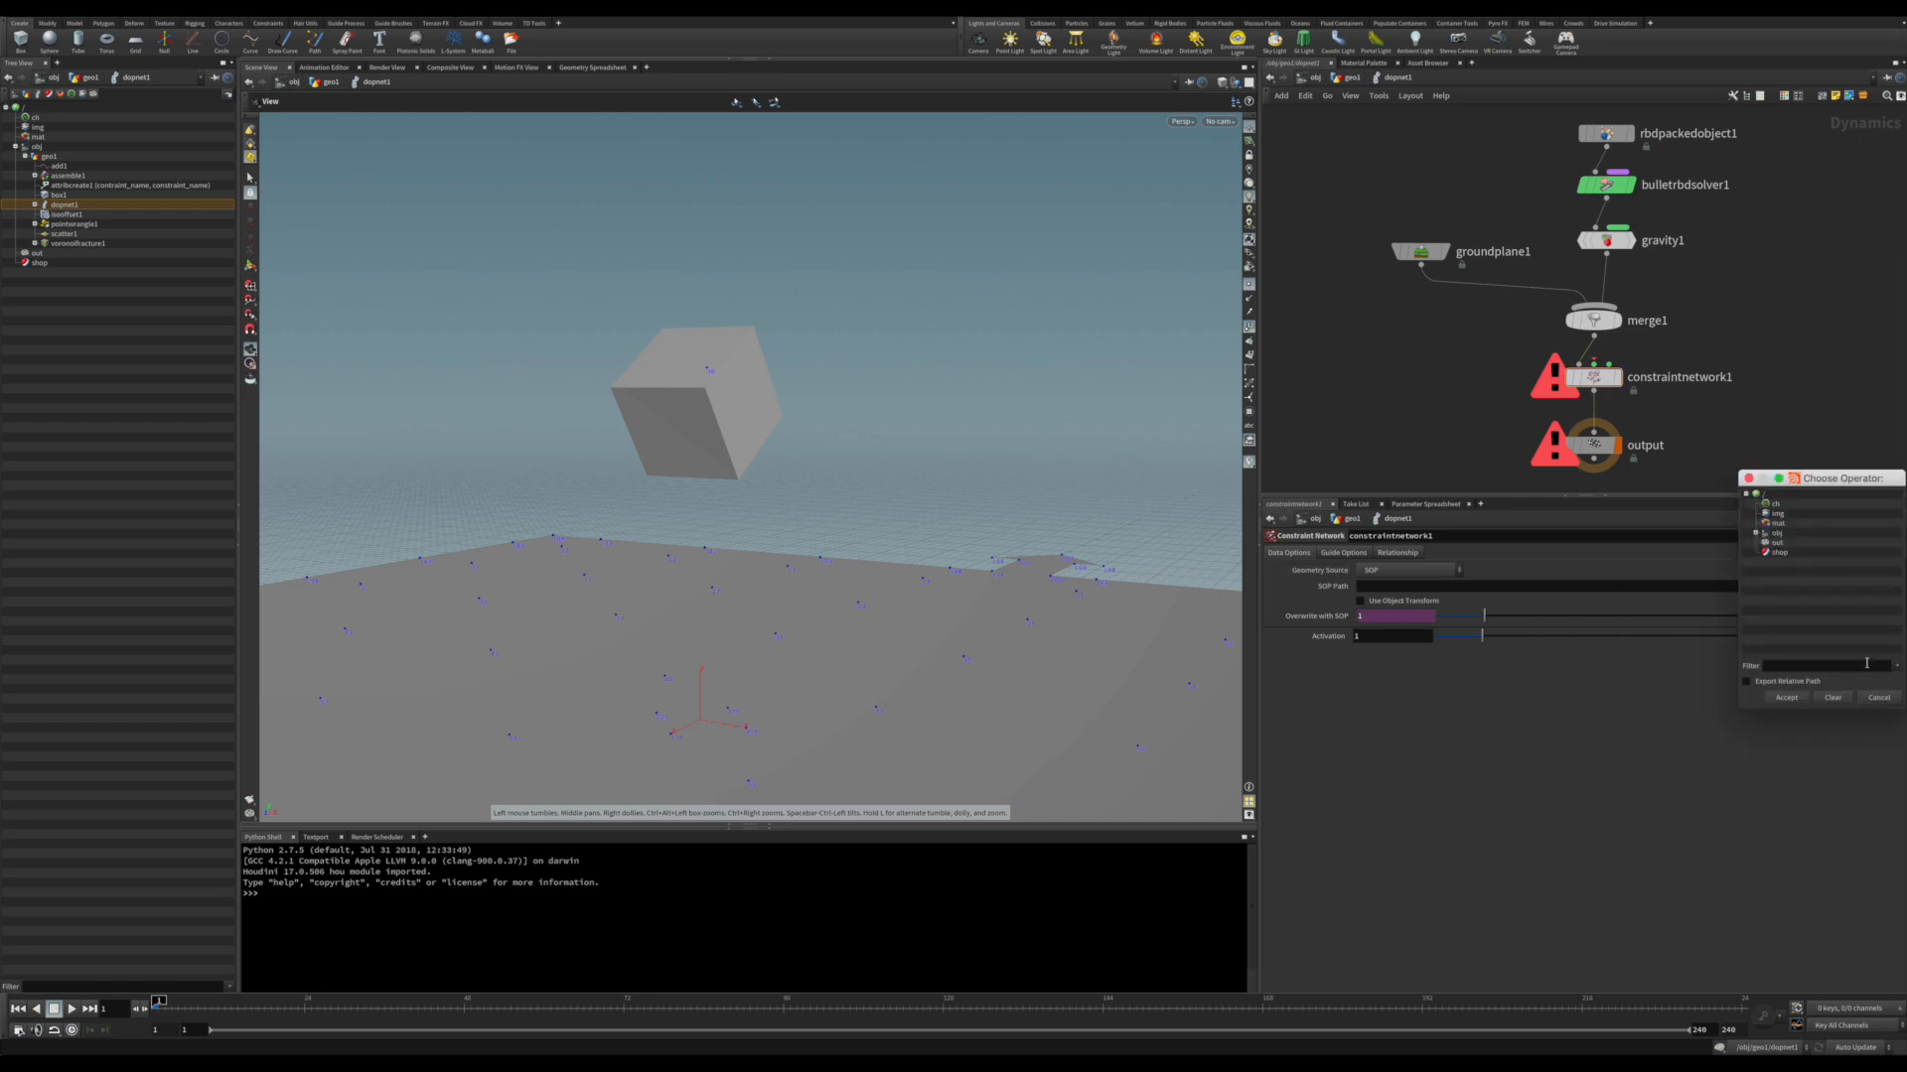
click(1836, 700)
click(1408, 571)
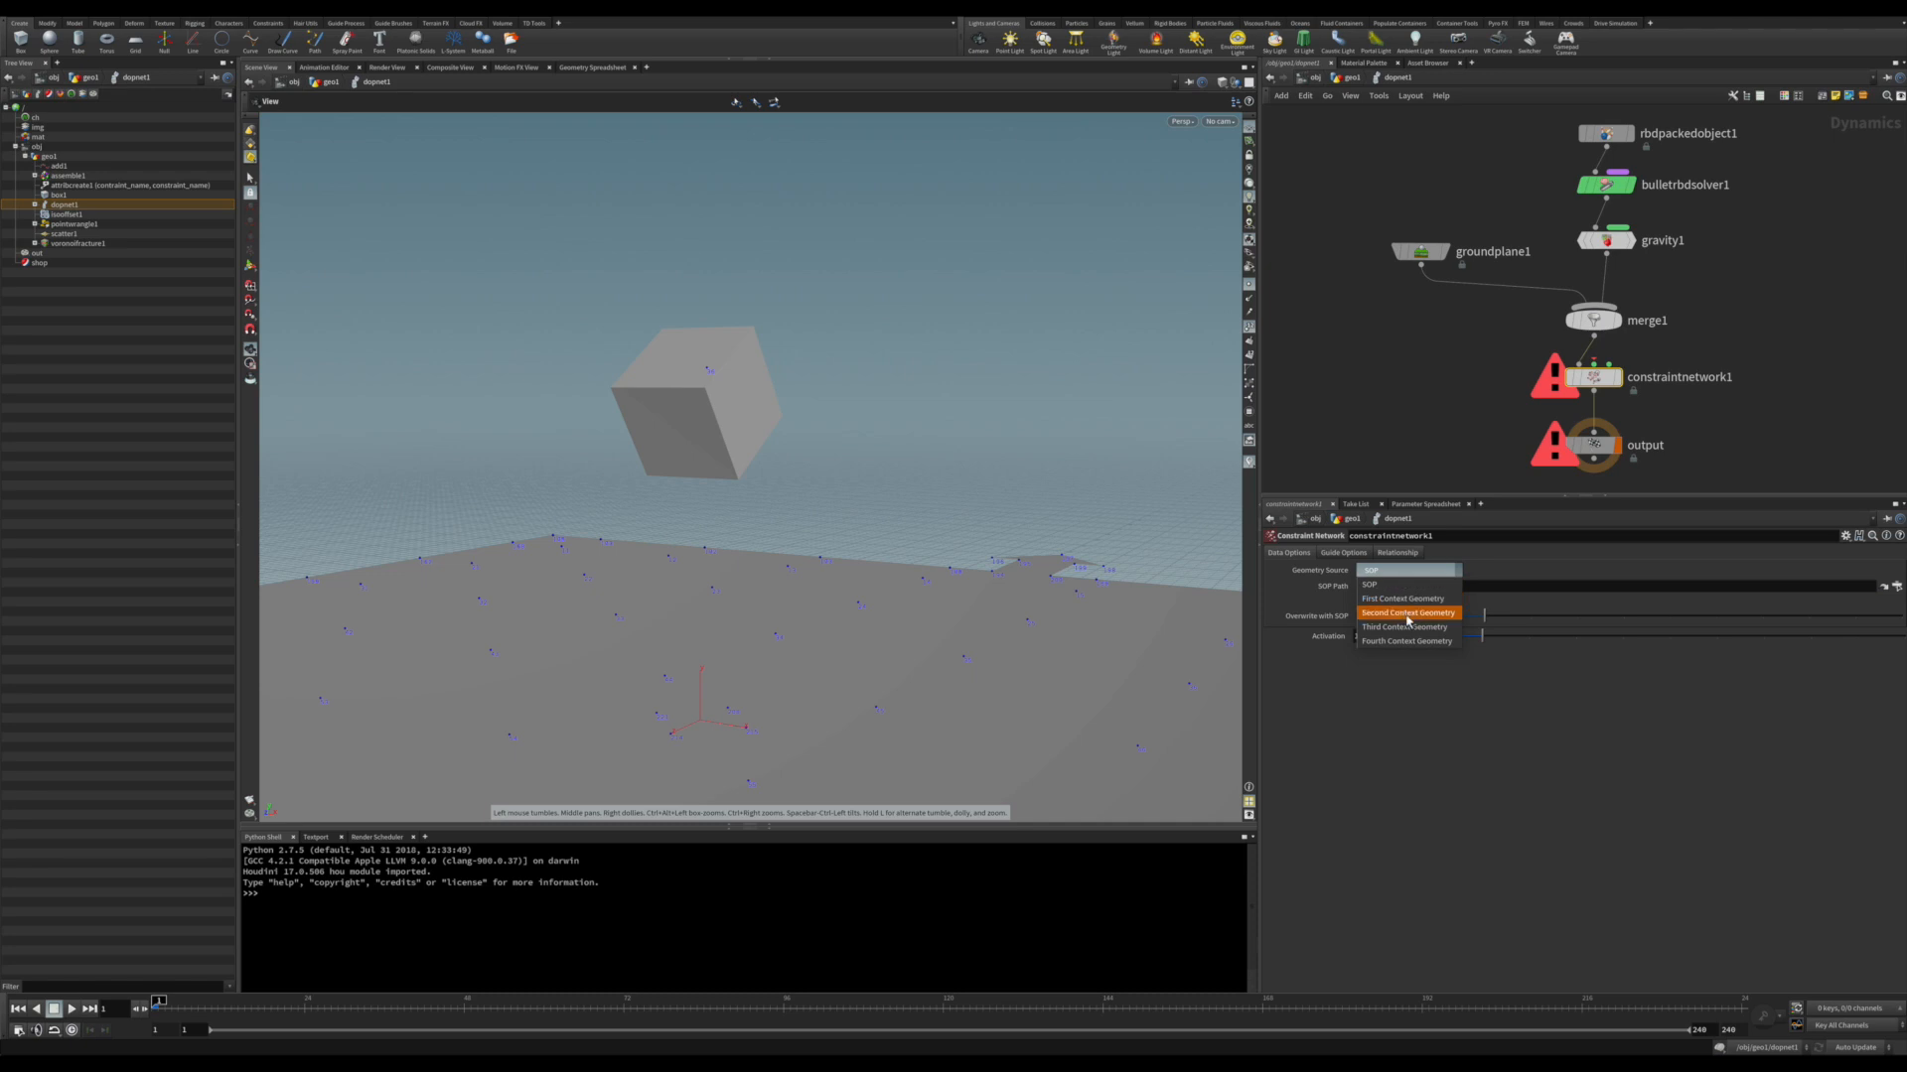
click(1408, 614)
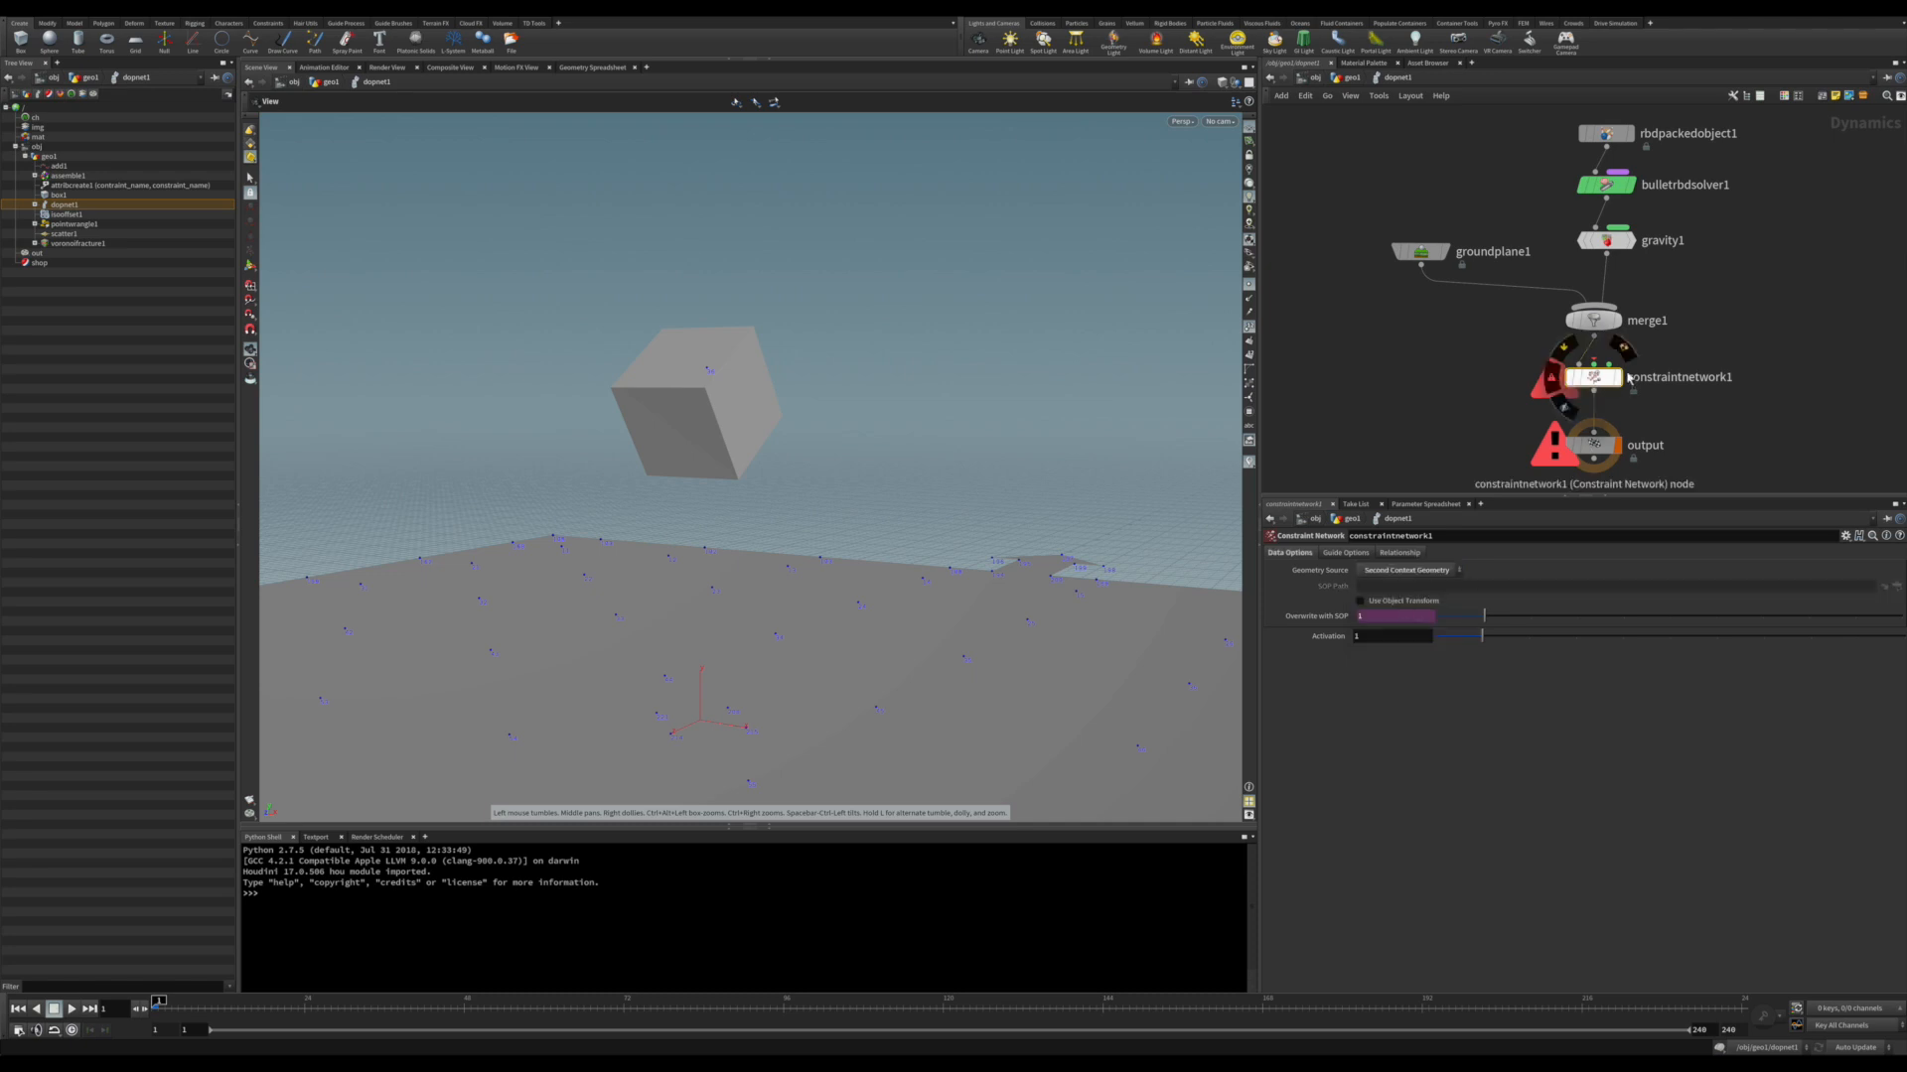
text(sprin)
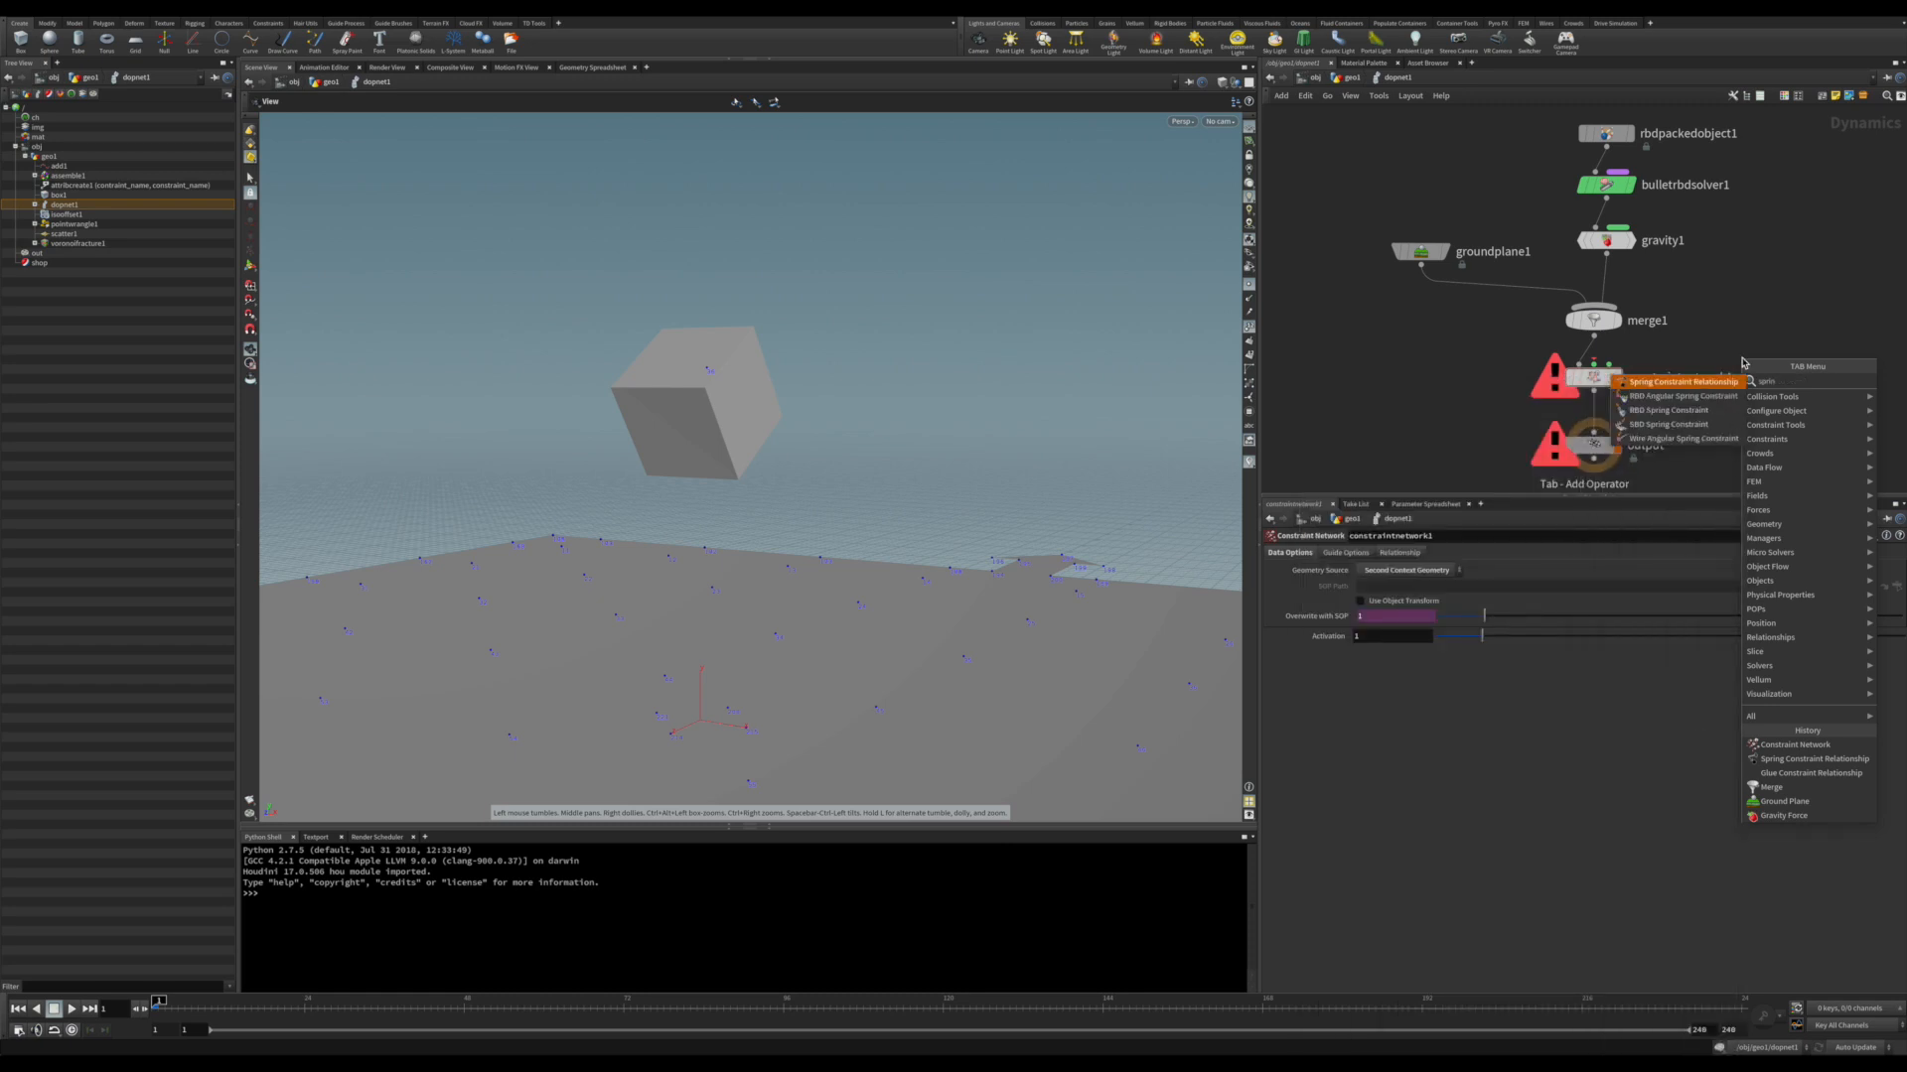
- Wire a Spring Constraint Relationship into constraintnetwork1 with Data Name spring
key(Return)
click(1743, 316)
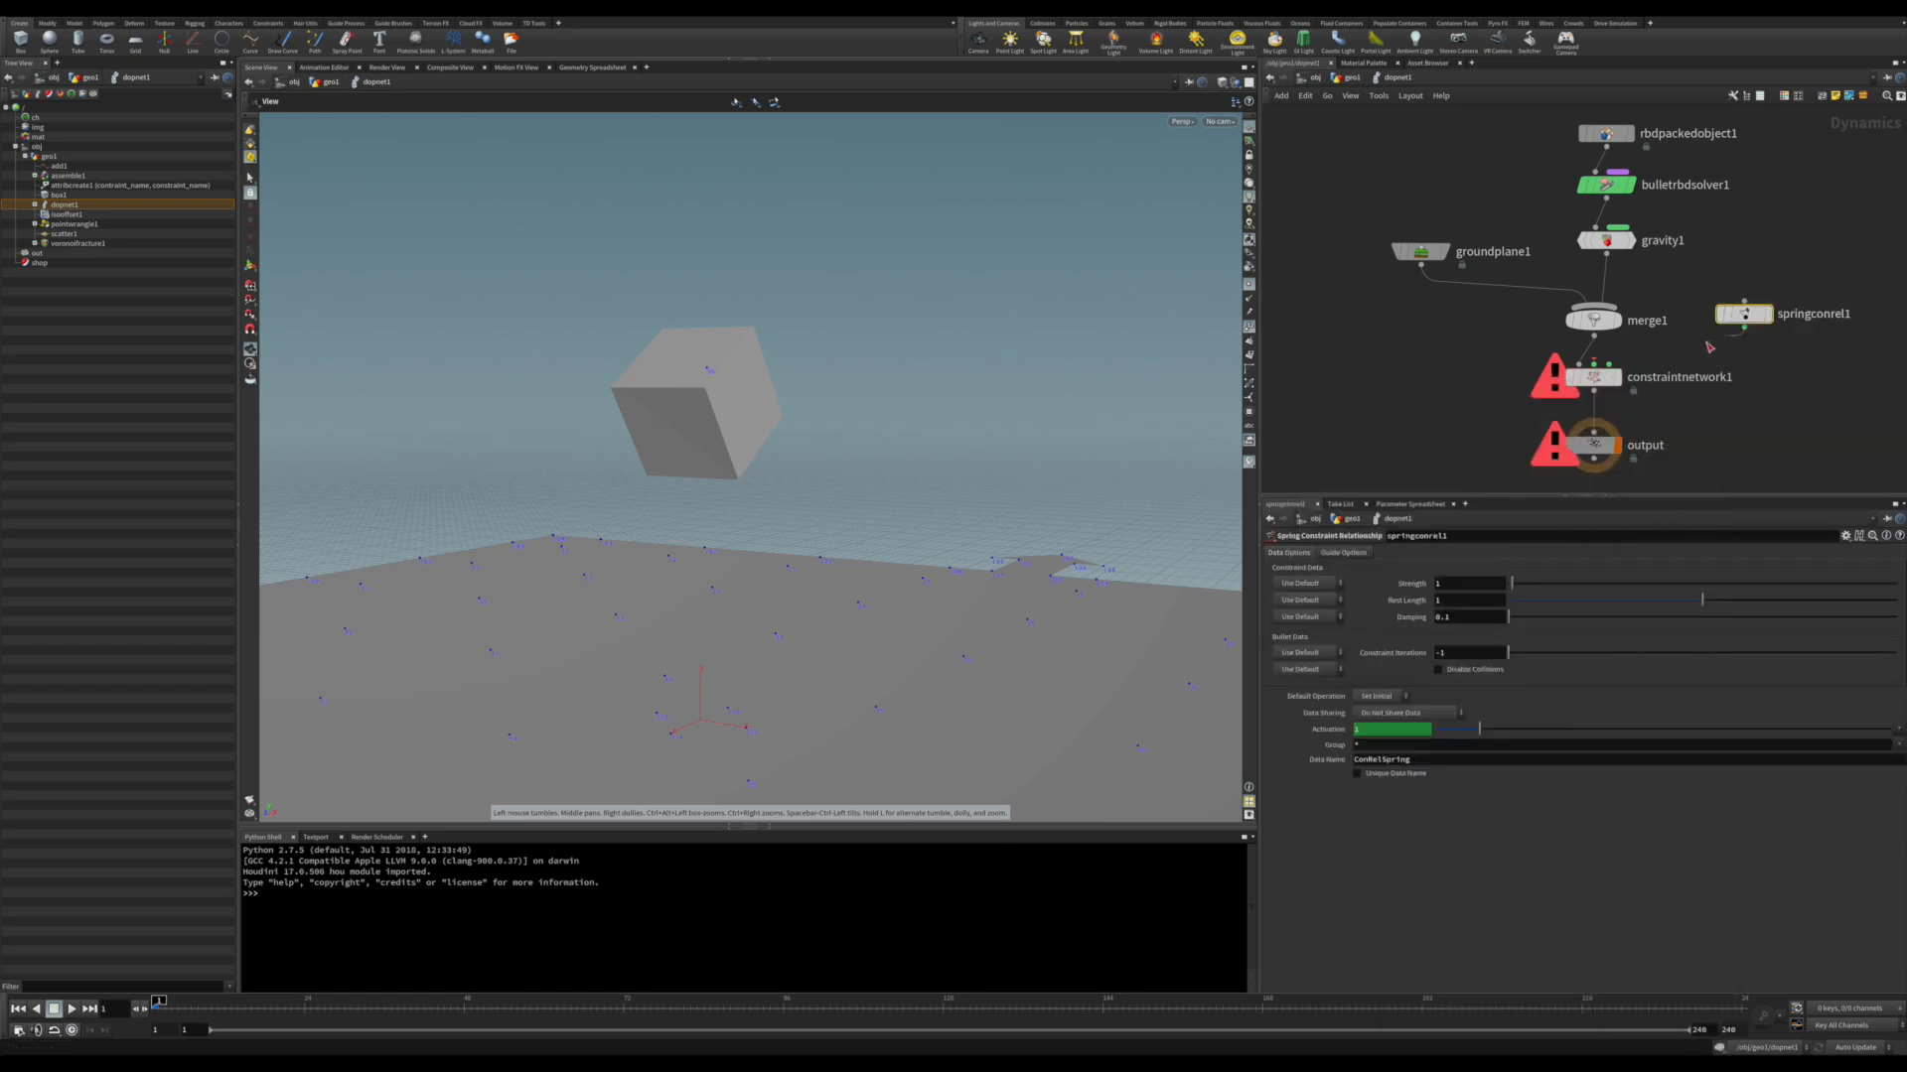
drag(1745, 326, 1612, 366)
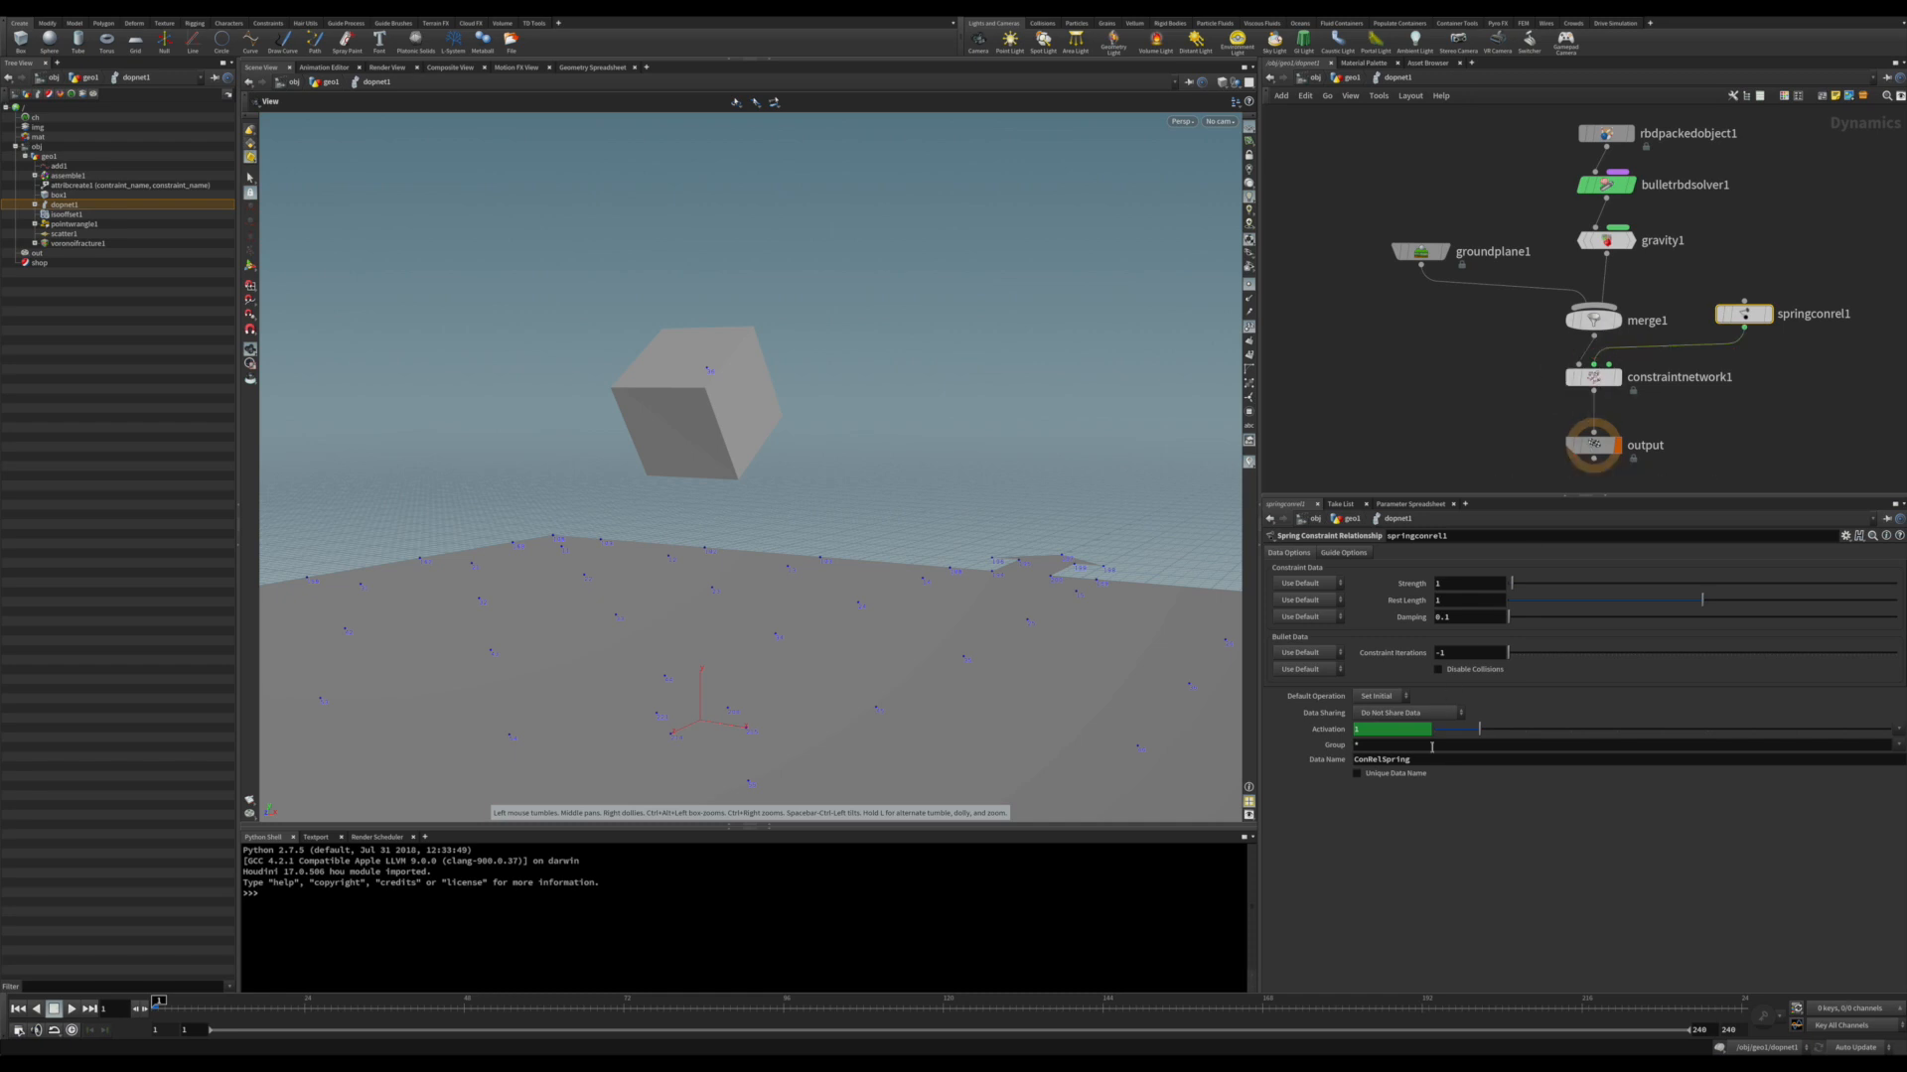
double_click(1365, 761)
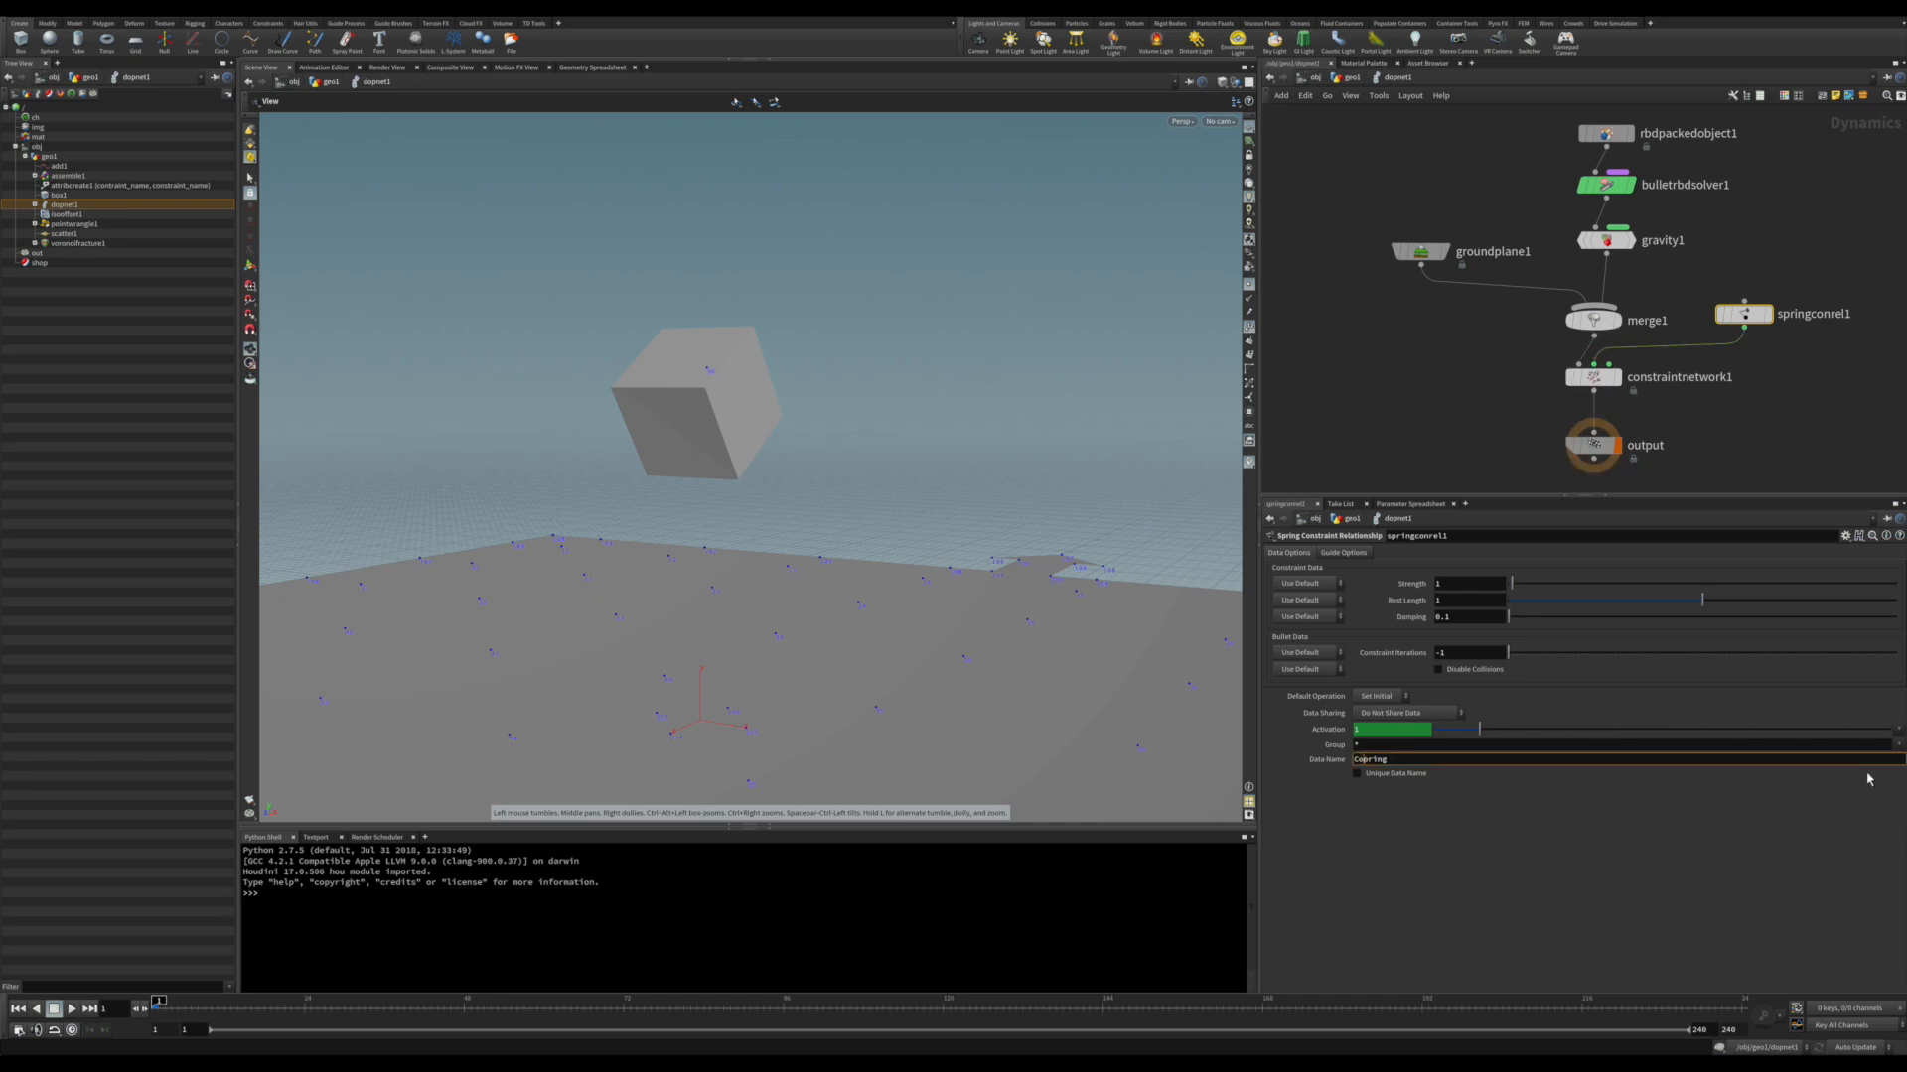
key(Delete)
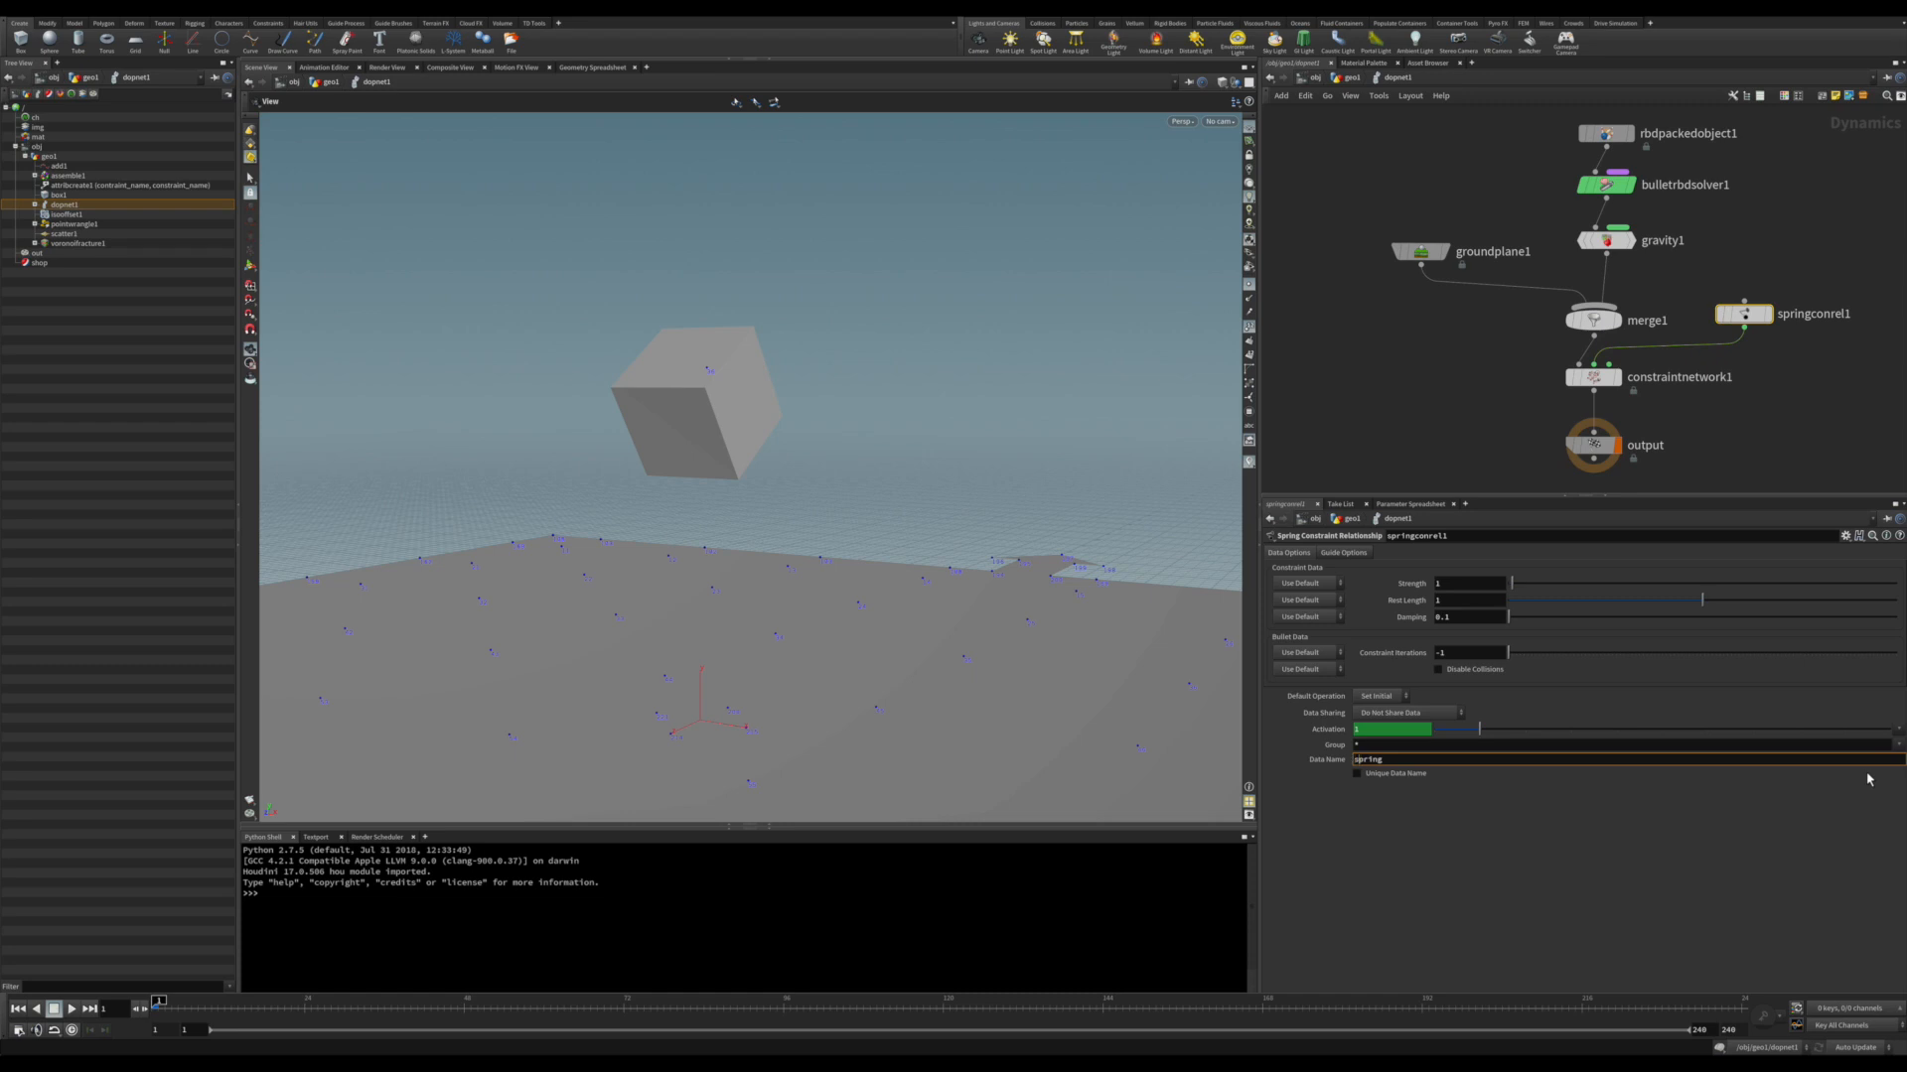
key(Return)
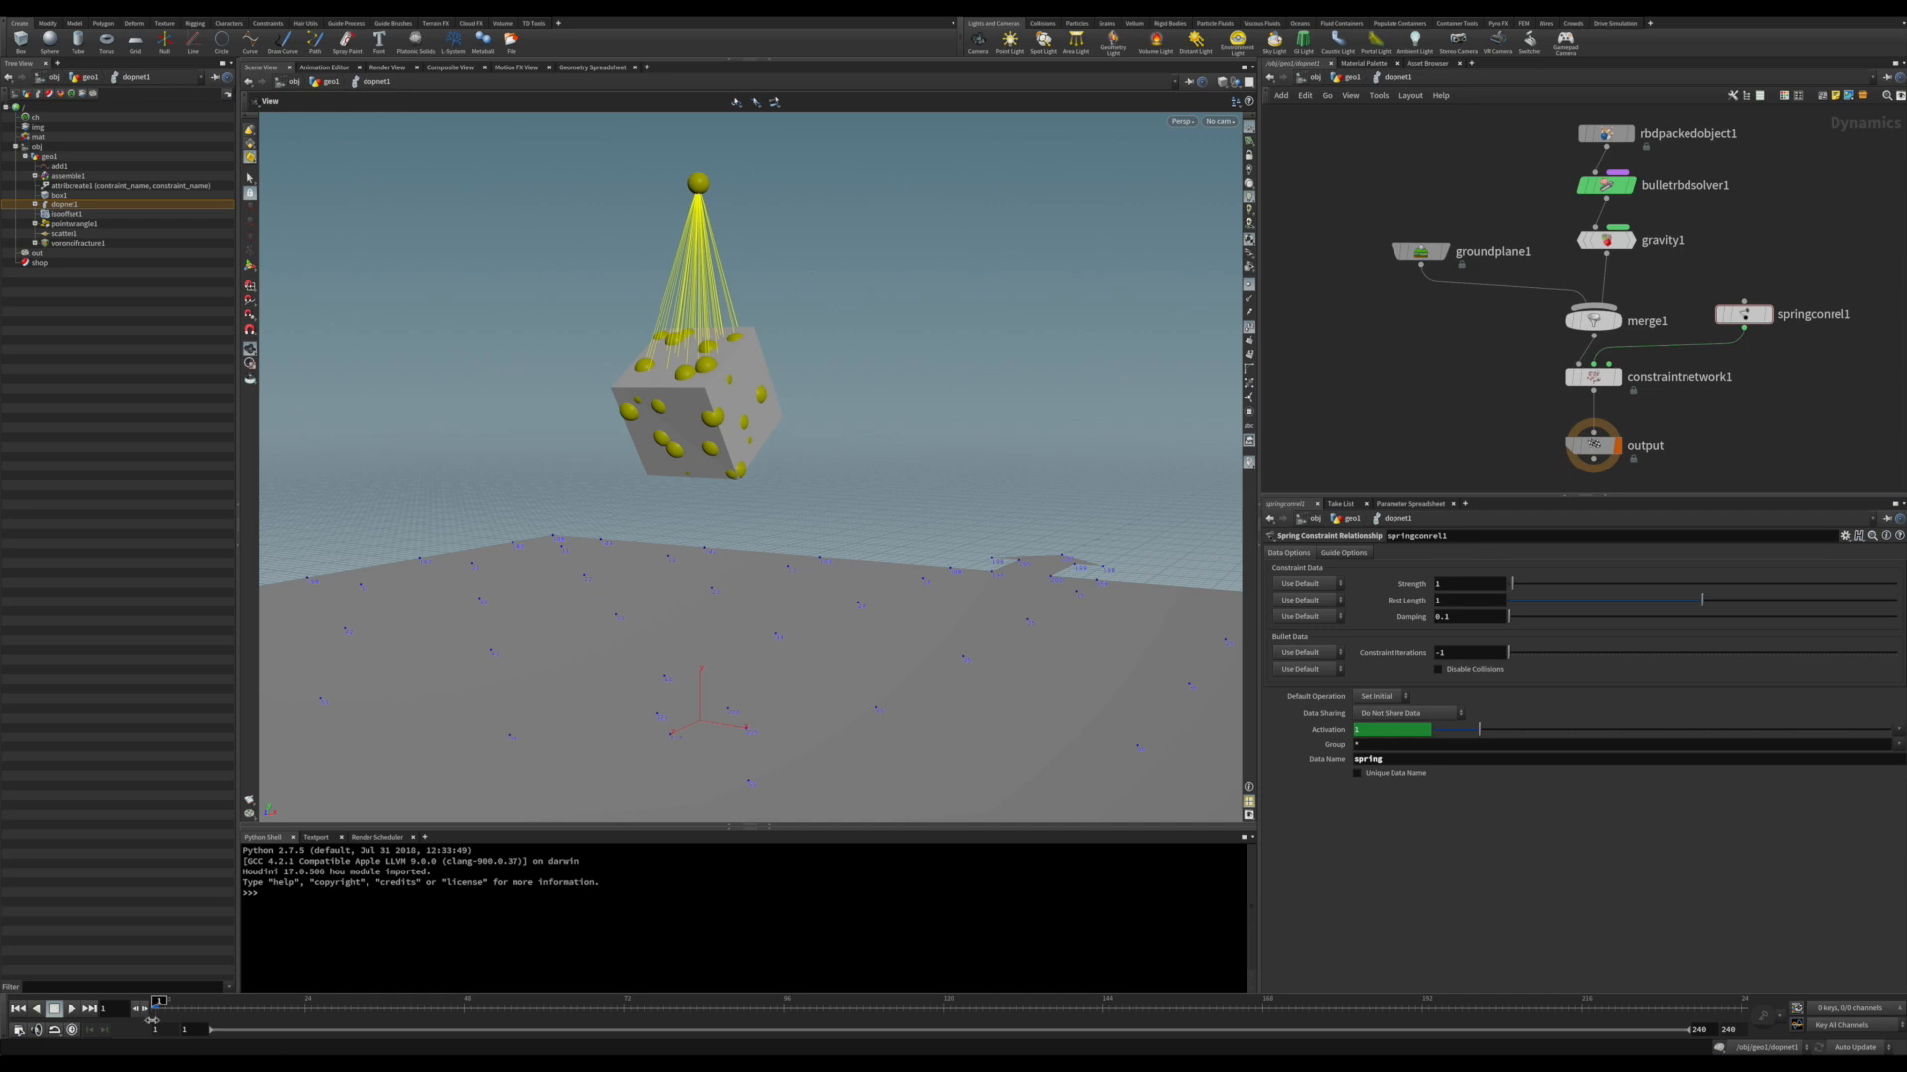
- Play the simulation and adjust the spring strength on springconrel1
click(69, 1008)
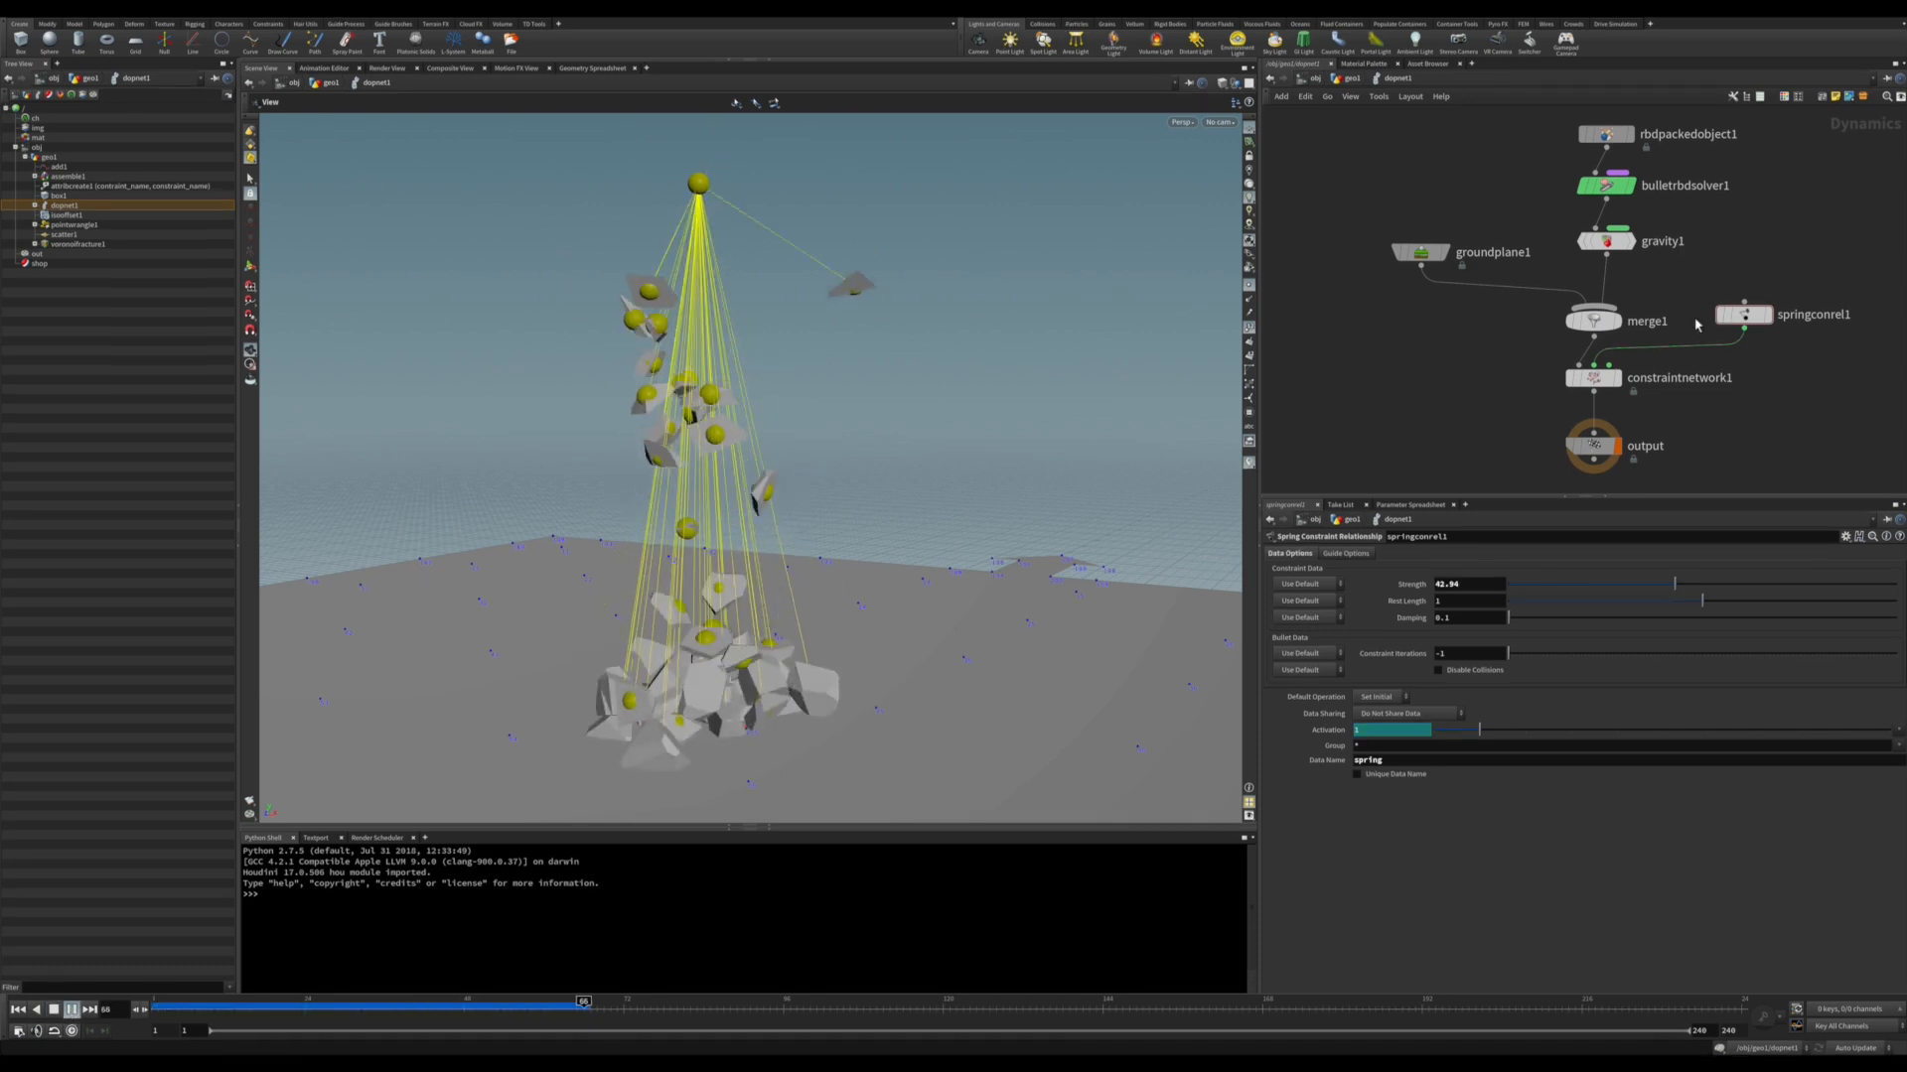
drag(1671, 586, 1598, 582)
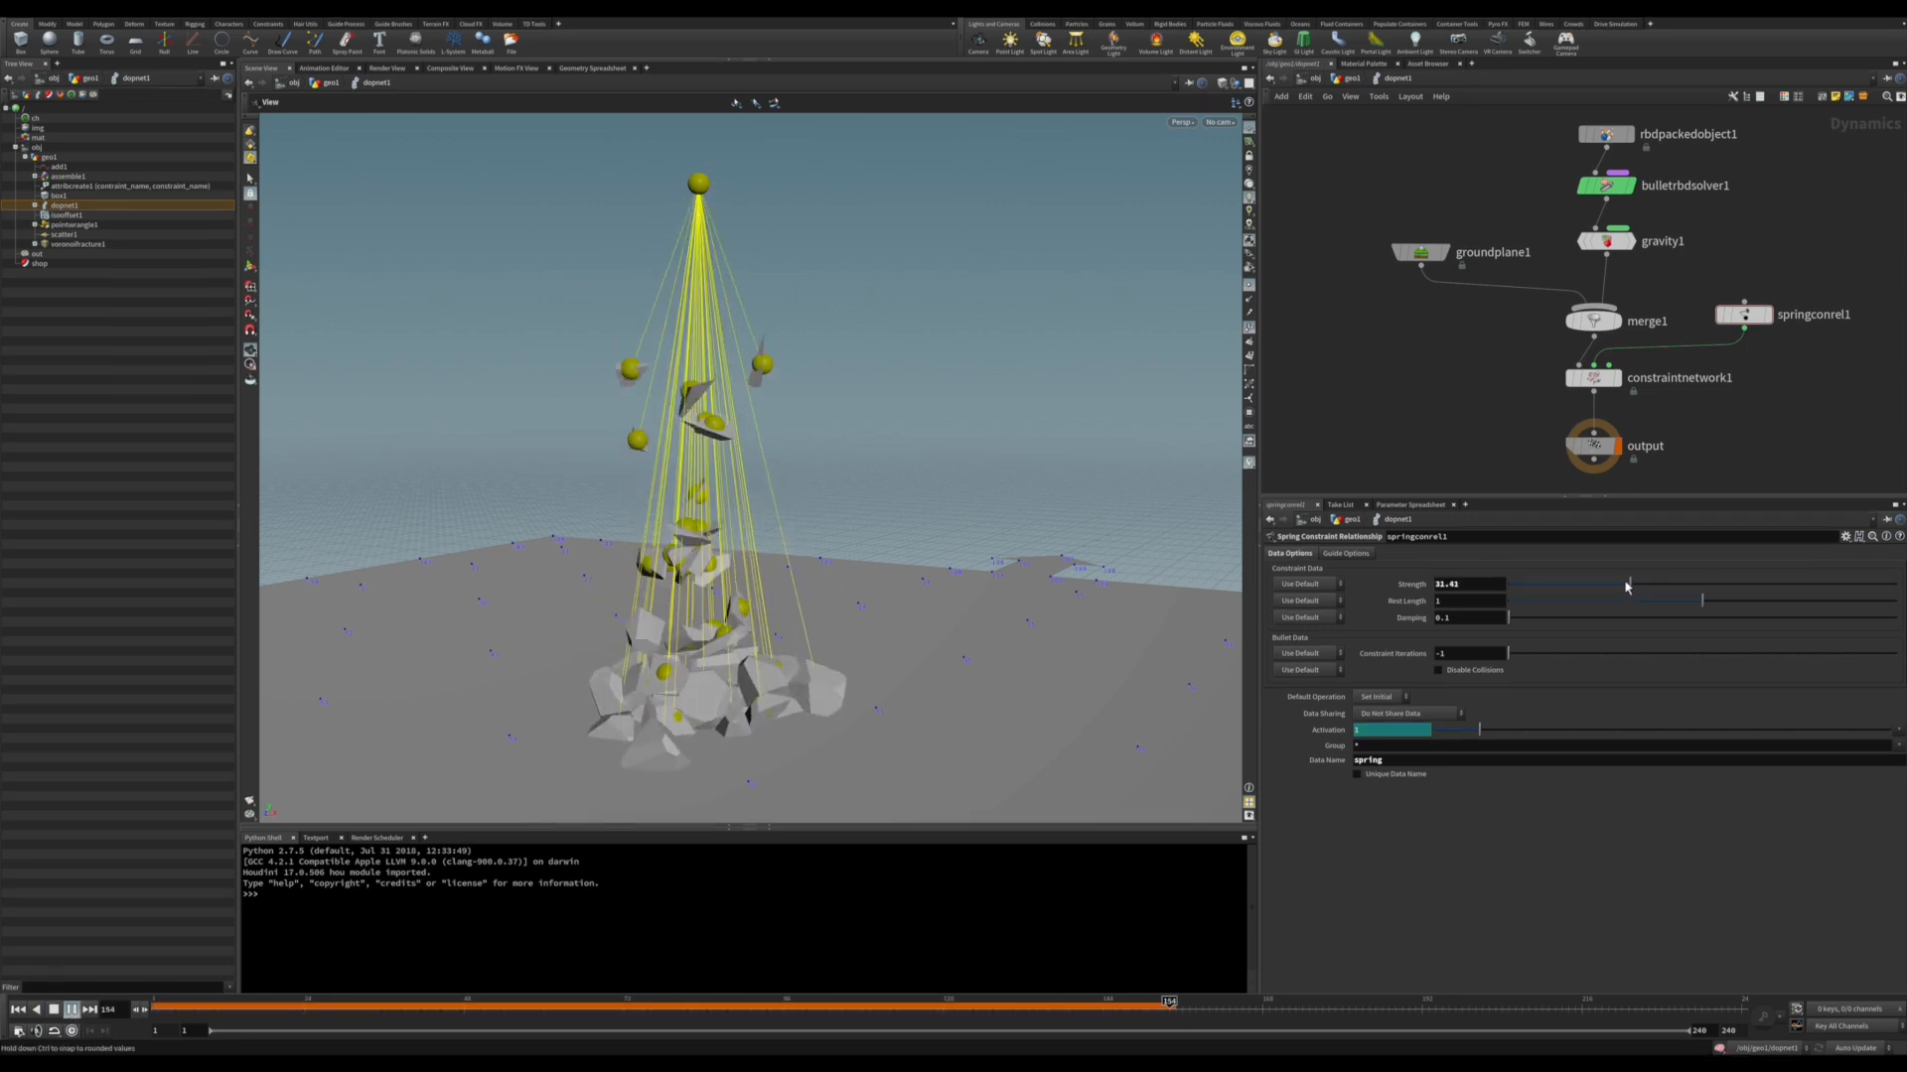